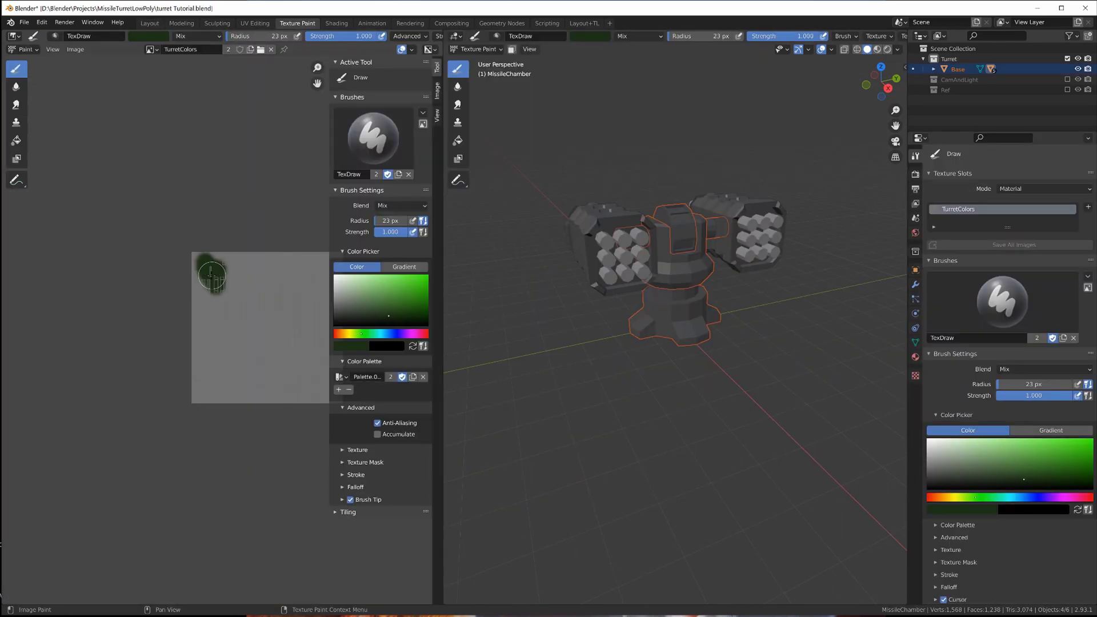
Paint black, olive and red-orange swatches on the TurretColors texture beside the green one.
{"action": "scroll", "coordinate": [212, 276], "scroll_direction": "up", "scroll_amount": 3}
{"action": "mouse_move", "coordinate": [157, 251]}
{"action": "left_mouse_down"}
{"action": "mouse_move", "coordinate": [192, 274]}
{"action": "mouse_move", "coordinate": [251, 274]}
{"action": "left_mouse_up"}
{"action": "left_click_drag", "start_coordinate": [283, 257], "coordinate": [300, 274]}
{"action": "key", "text": "s"}
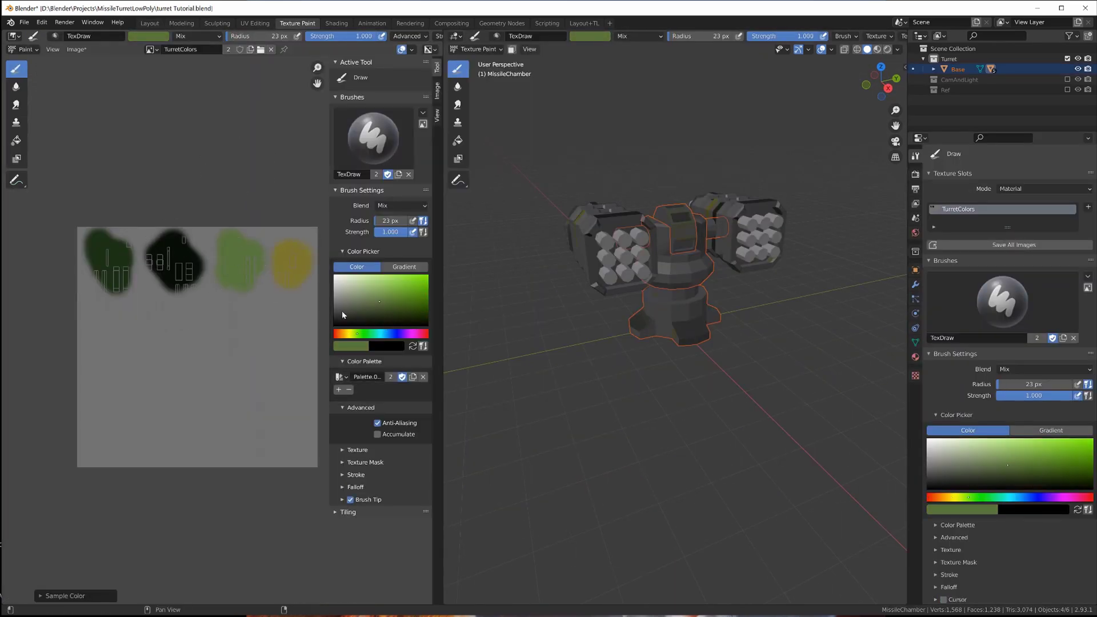
{"action": "left_click", "coordinate": [366, 297]}
{"action": "left_click_drag", "start_coordinate": [229, 245], "coordinate": [258, 275]}
{"action": "left_click", "coordinate": [337, 334]}
{"action": "left_click", "coordinate": [412, 305]}
{"action": "left_click_drag", "start_coordinate": [114, 314], "coordinate": [143, 360]}
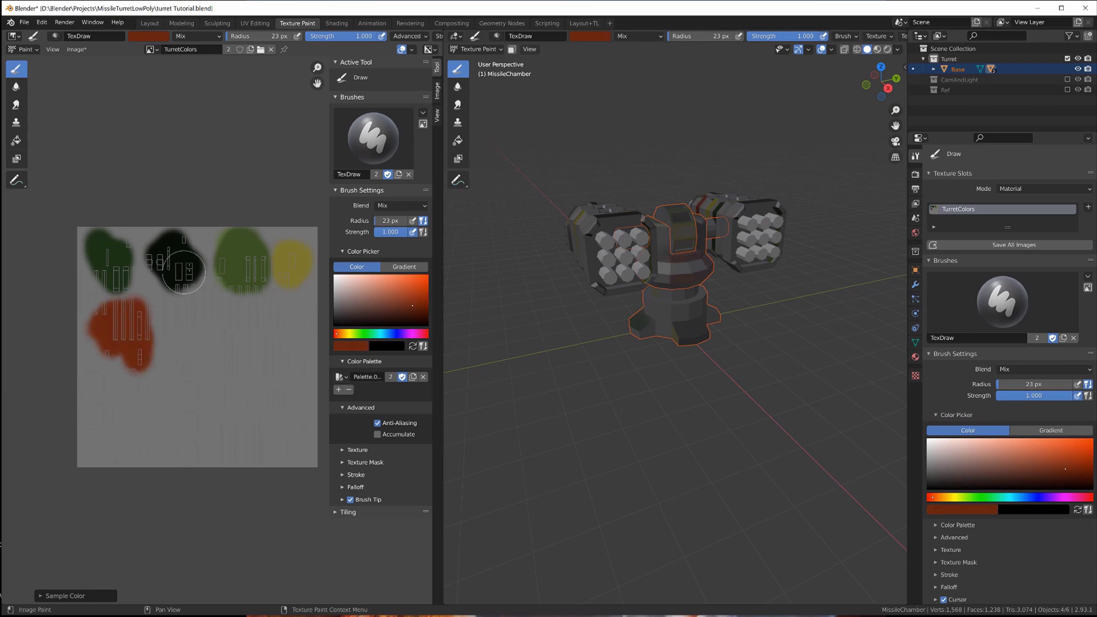
Save the painted texture and preview the turret's material colours in the viewport.
{"action": "left_click", "coordinate": [76, 49]}
{"action": "left_click", "coordinate": [86, 156]}
{"action": "middle_click_drag", "start_coordinate": [172, 343], "coordinate": [157, 403]}
{"action": "mouse_move", "coordinate": [674, 343]}
{"action": "middle_mouse_down"}
{"action": "mouse_move", "coordinate": [629, 365]}
{"action": "mouse_move", "coordinate": [720, 365]}
{"action": "mouse_move", "coordinate": [657, 377]}
{"action": "middle_mouse_up"}
{"action": "scroll", "coordinate": [657, 343], "scroll_direction": "up", "scroll_amount": 3}
{"action": "left_click", "coordinate": [877, 49]}
{"action": "left_click", "coordinate": [916, 357]}
In UV Editing, enter Edit Mode on MissileChamber and select its Rings faces.
{"action": "left_click", "coordinate": [255, 23]}
{"action": "left_click", "coordinate": [10, 49]}
{"action": "key", "text": "Tab"}
{"action": "left_click", "coordinate": [661, 377]}
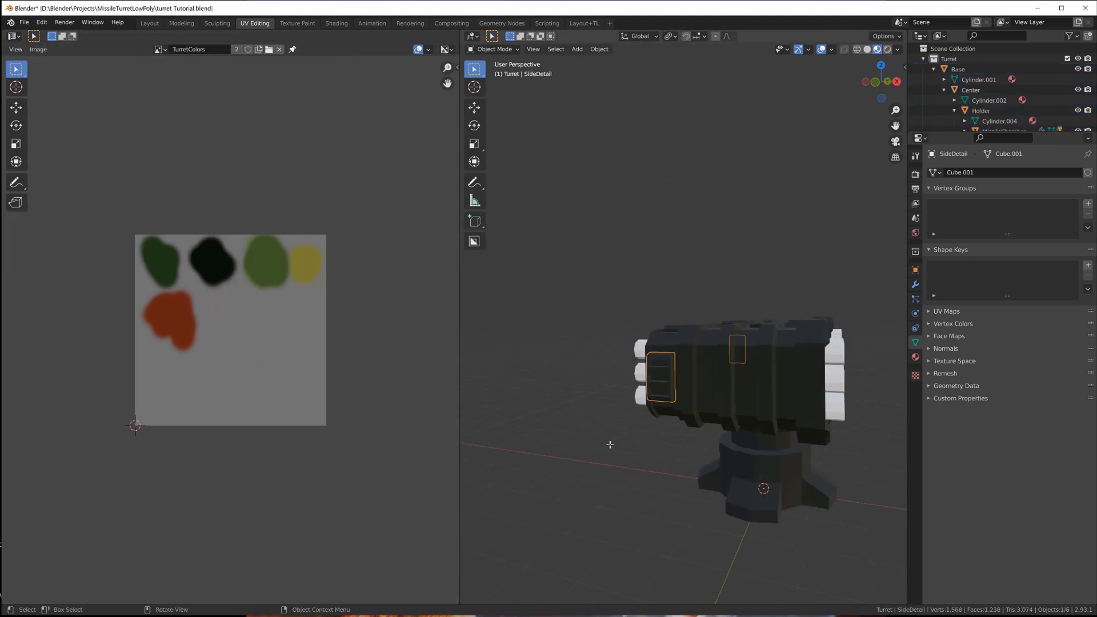
{"action": "middle_click_drag", "start_coordinate": [610, 444], "coordinate": [686, 357]}
{"action": "left_click", "coordinate": [662, 384]}
{"action": "key", "text": "Tab"}
{"action": "left_click", "coordinate": [665, 362]}
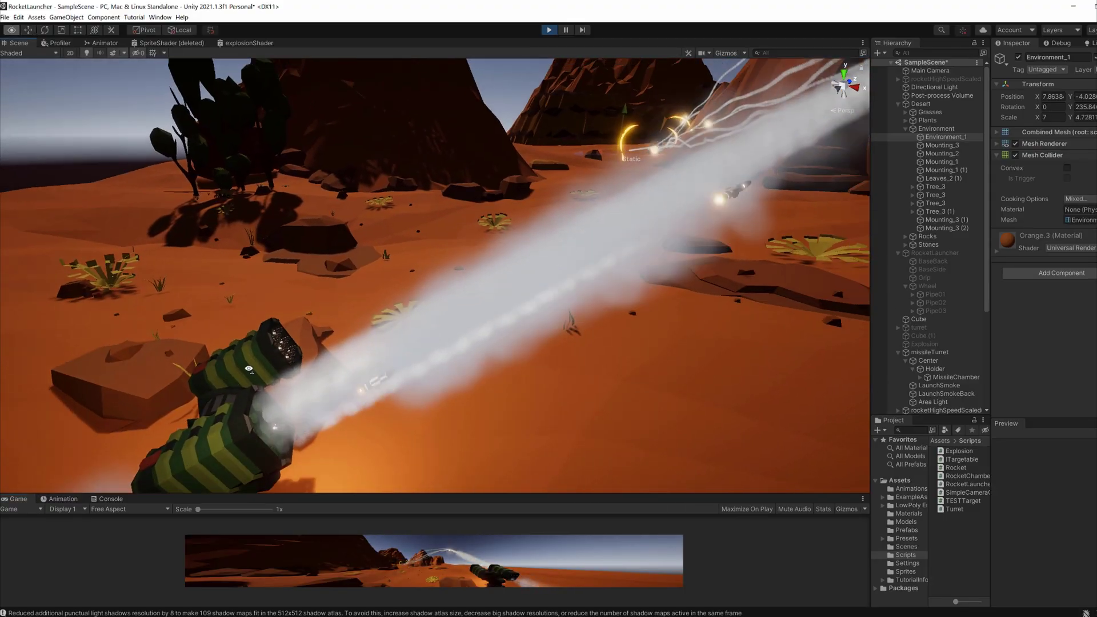
{"action": "right_click_drag", "start_coordinate": [248, 369], "coordinate": [418, 277]}
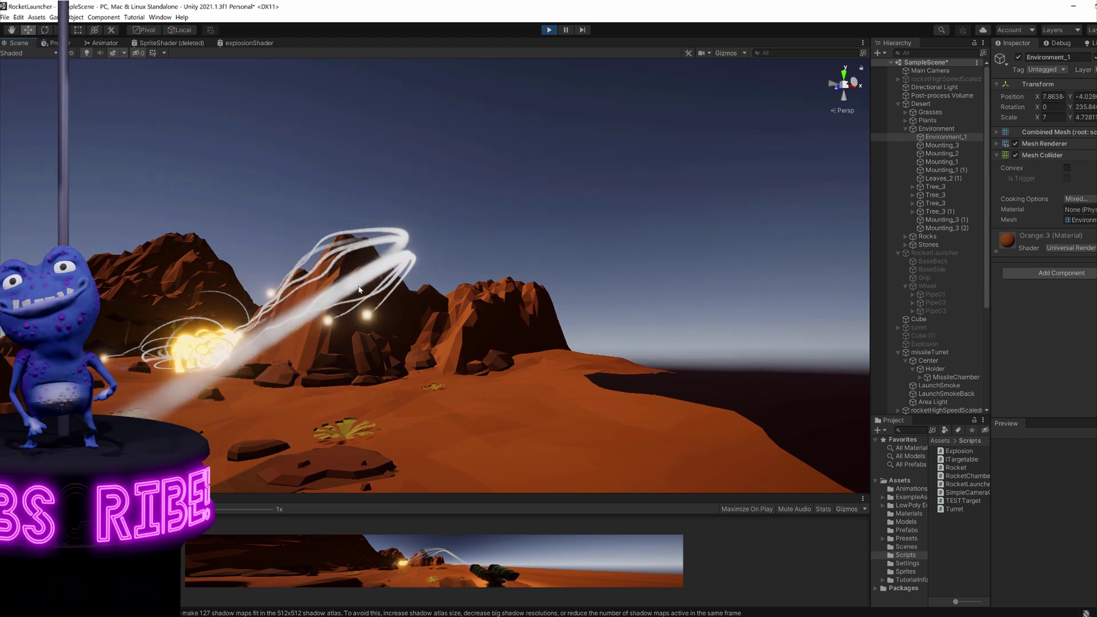
{"action": "right_click_drag", "start_coordinate": [349, 287], "coordinate": [174, 385]}
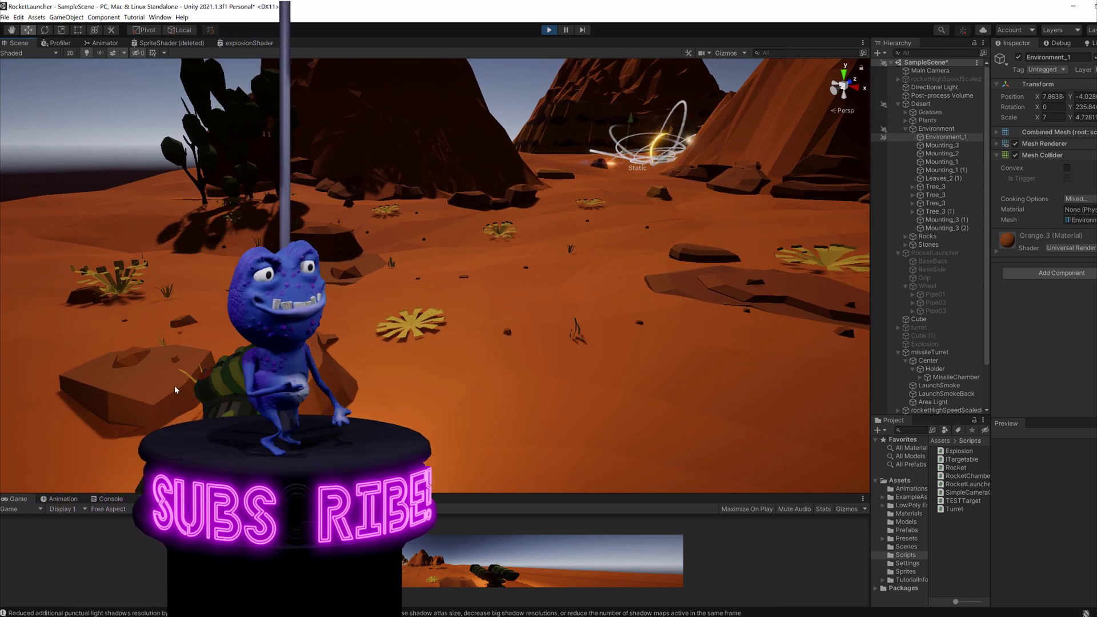
{"action": "key", "text": "t"}
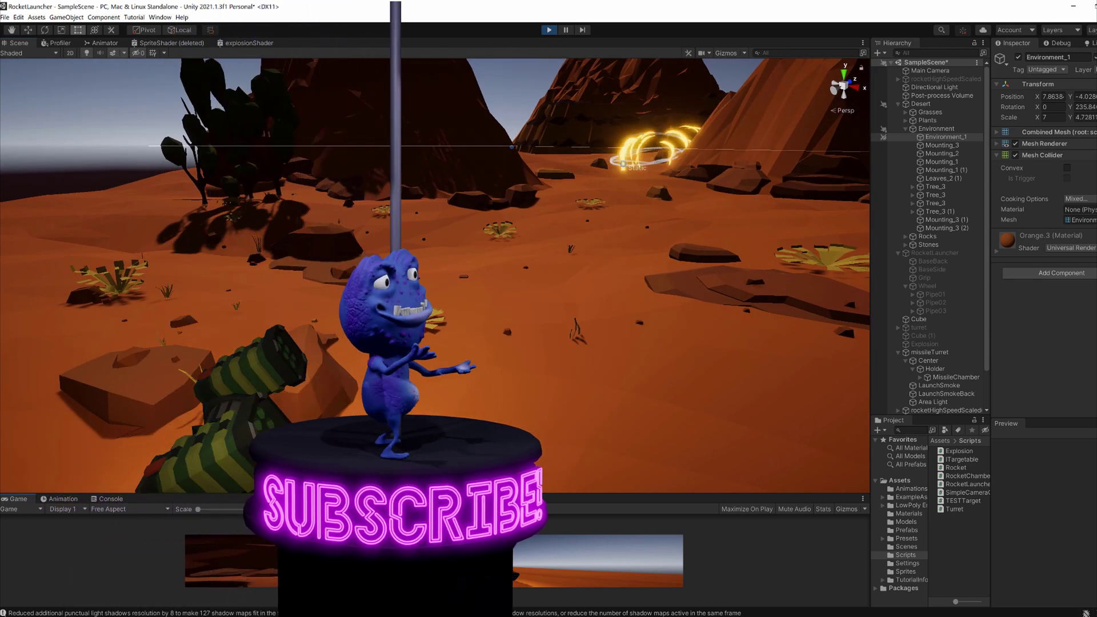
{"action": "right_click_drag", "start_coordinate": [385, 427], "coordinate": [359, 405]}
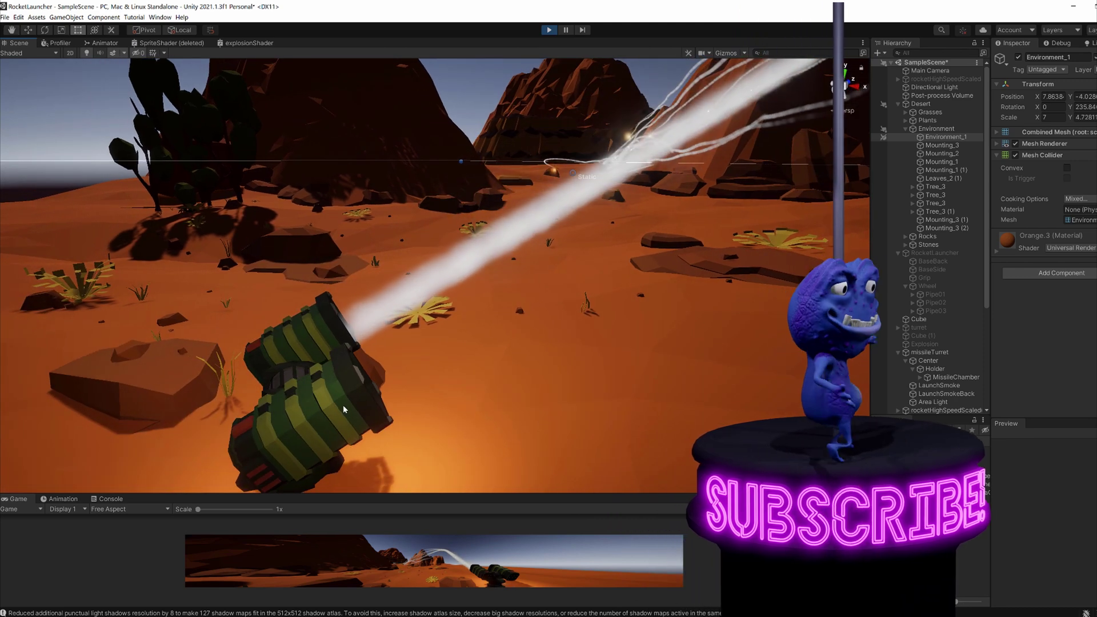
{"action": "scroll", "coordinate": [344, 408], "scroll_direction": "down", "scroll_amount": 3}
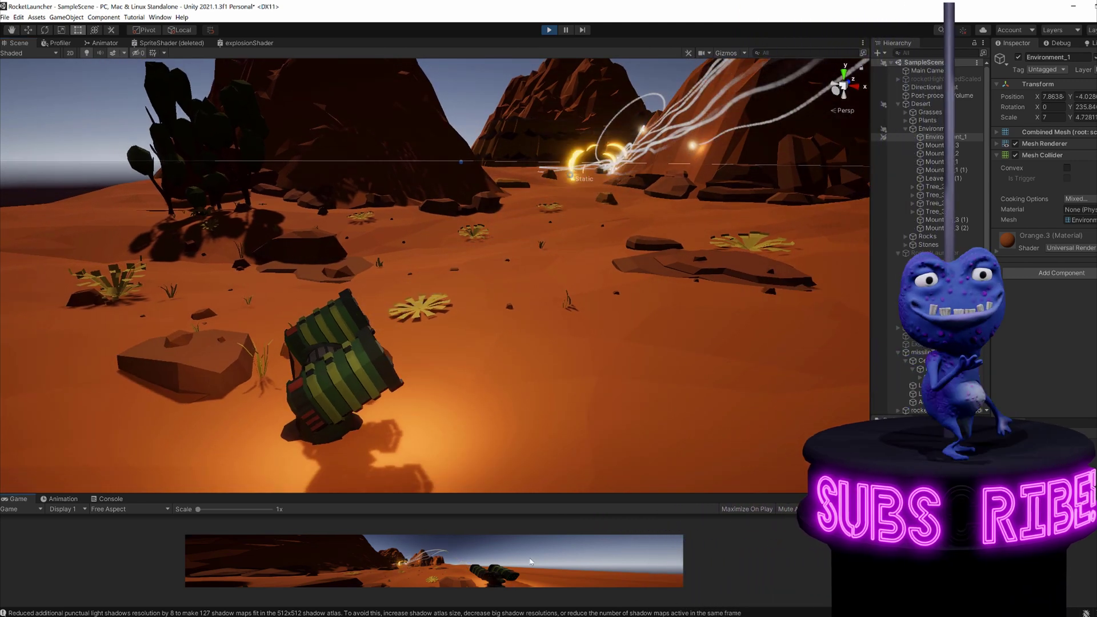
{"action": "right_click_drag", "start_coordinate": [572, 400], "coordinate": [517, 354]}
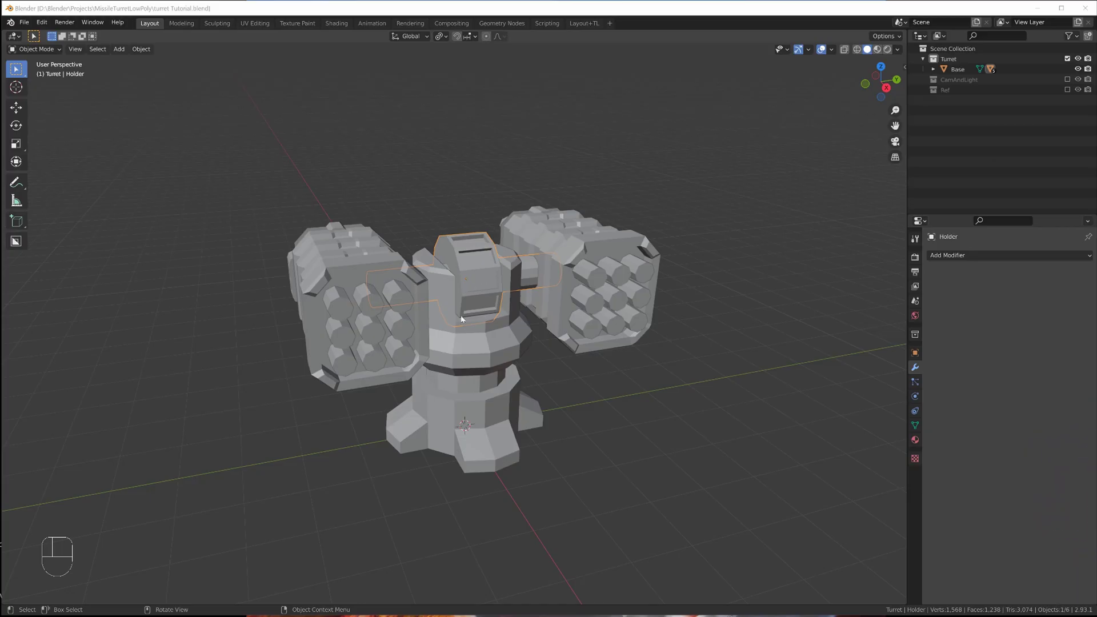
{"action": "middle_click_drag", "start_coordinate": [462, 320], "coordinate": [483, 333]}
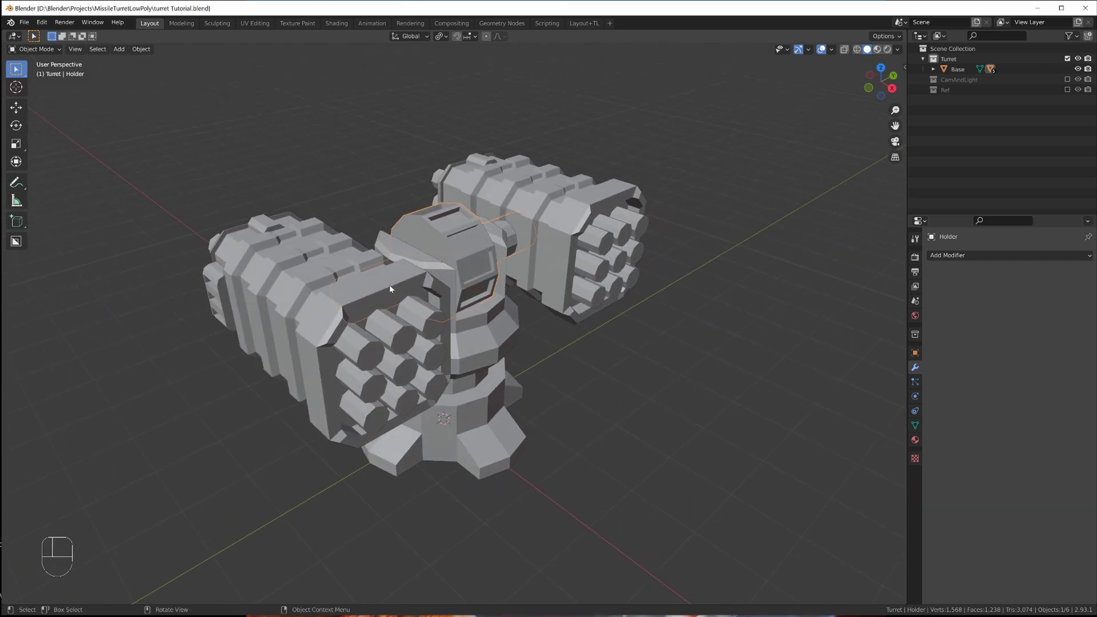
{"action": "scroll", "coordinate": [406, 279], "scroll_direction": "up", "scroll_amount": 1}
{"action": "middle_click_drag", "start_coordinate": [425, 293], "coordinate": [468, 421], "text": "shift"}
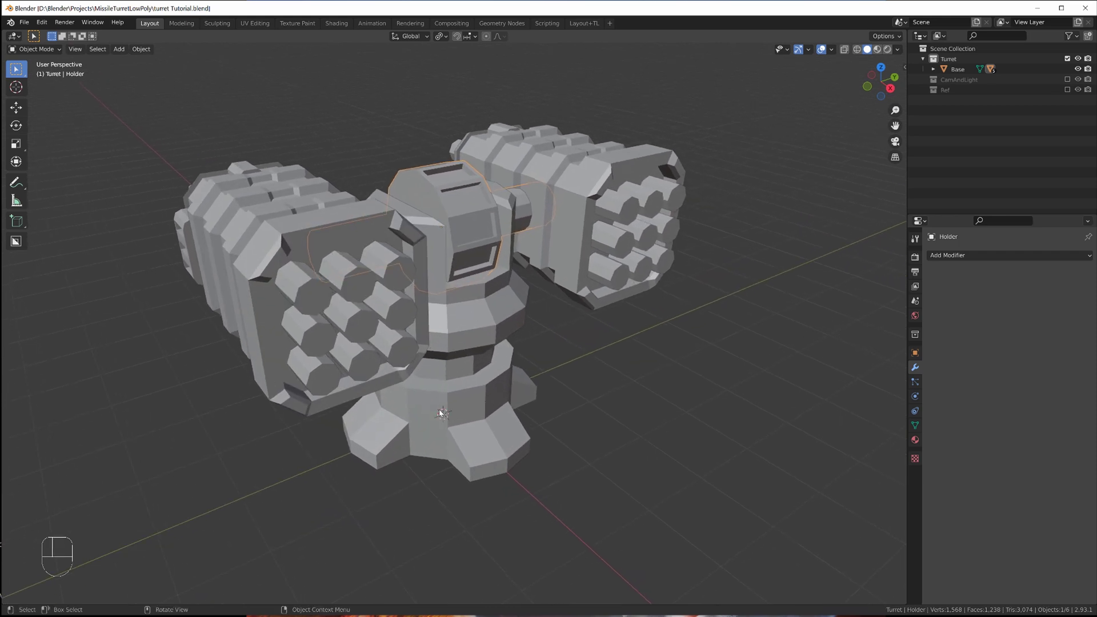
{"action": "mouse_move", "coordinate": [458, 419]}
{"action": "middle_mouse_down"}
{"action": "mouse_move", "coordinate": [435, 417]}
{"action": "mouse_move", "coordinate": [460, 418]}
{"action": "middle_mouse_up"}
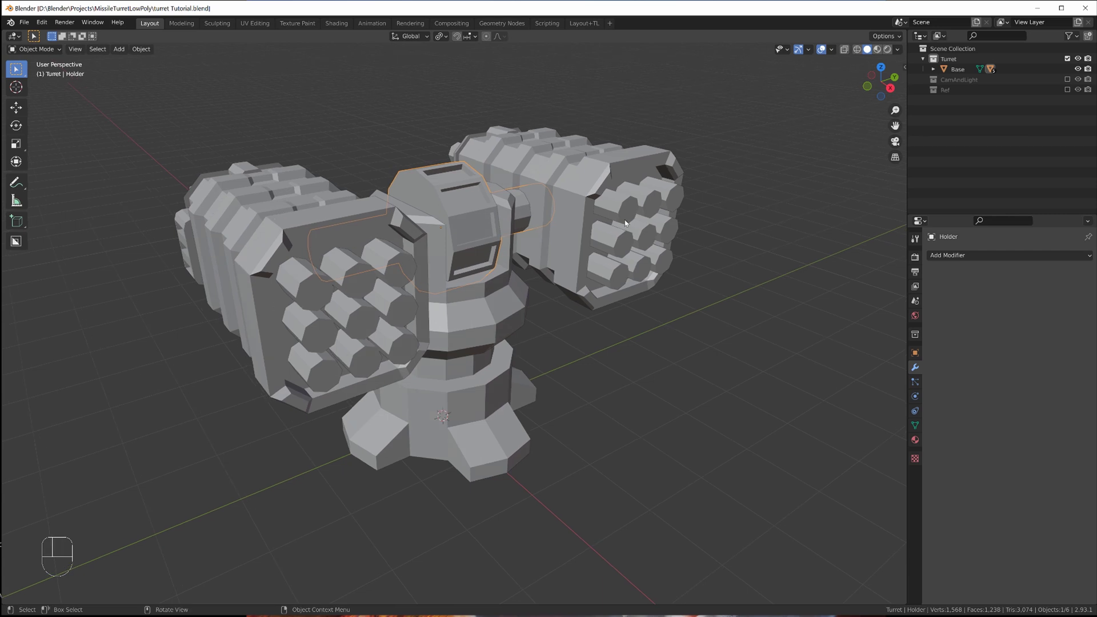
{"action": "mouse_move", "coordinate": [341, 279]}
{"action": "middle_mouse_down"}
{"action": "mouse_move", "coordinate": [440, 277]}
{"action": "mouse_move", "coordinate": [349, 287]}
{"action": "middle_mouse_up"}
{"action": "scroll", "coordinate": [348, 287], "scroll_direction": "up", "scroll_amount": 1}
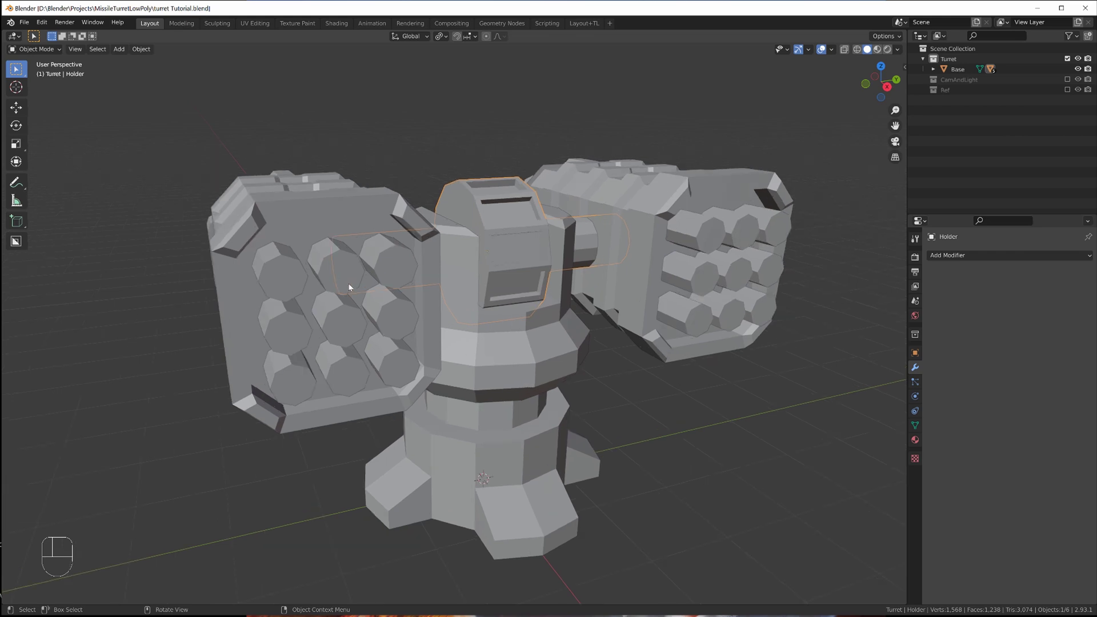
{"action": "middle_click_drag", "start_coordinate": [382, 191], "coordinate": [453, 325]}
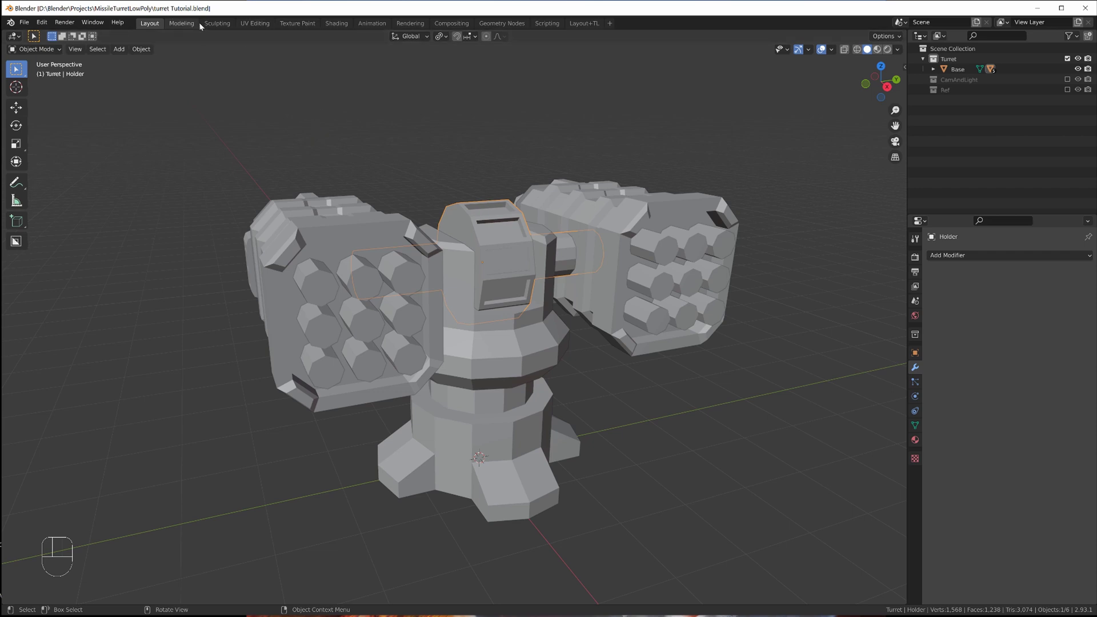
In UV Editing, select Base, Center, MissileChamber and SideDetail together in Object Mode.
{"action": "left_click", "coordinate": [251, 23]}
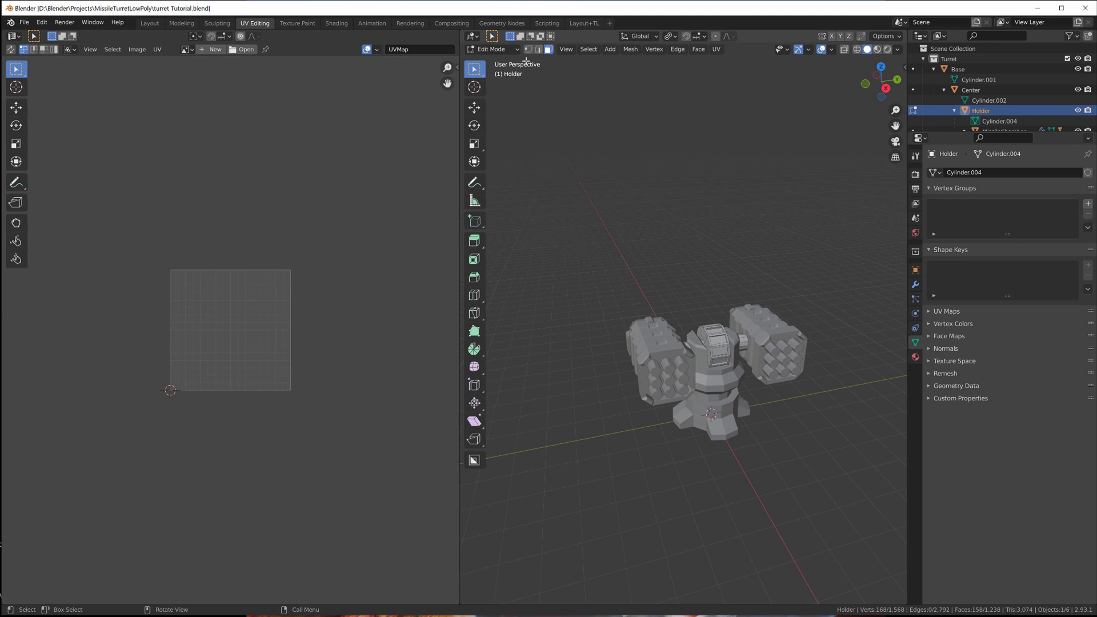
{"action": "key", "text": "Tab"}
{"action": "scroll", "coordinate": [748, 464], "scroll_direction": "up", "scroll_amount": 1}
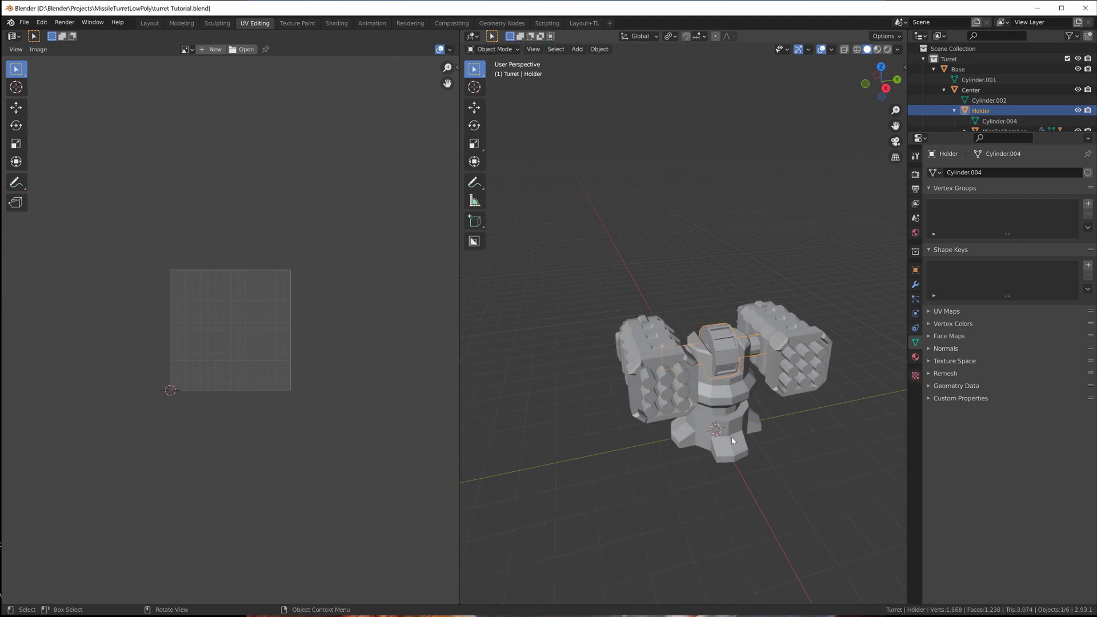
{"action": "middle_click_drag", "start_coordinate": [733, 440], "coordinate": [655, 433]}
{"action": "left_click", "coordinate": [655, 433], "text": "shift"}
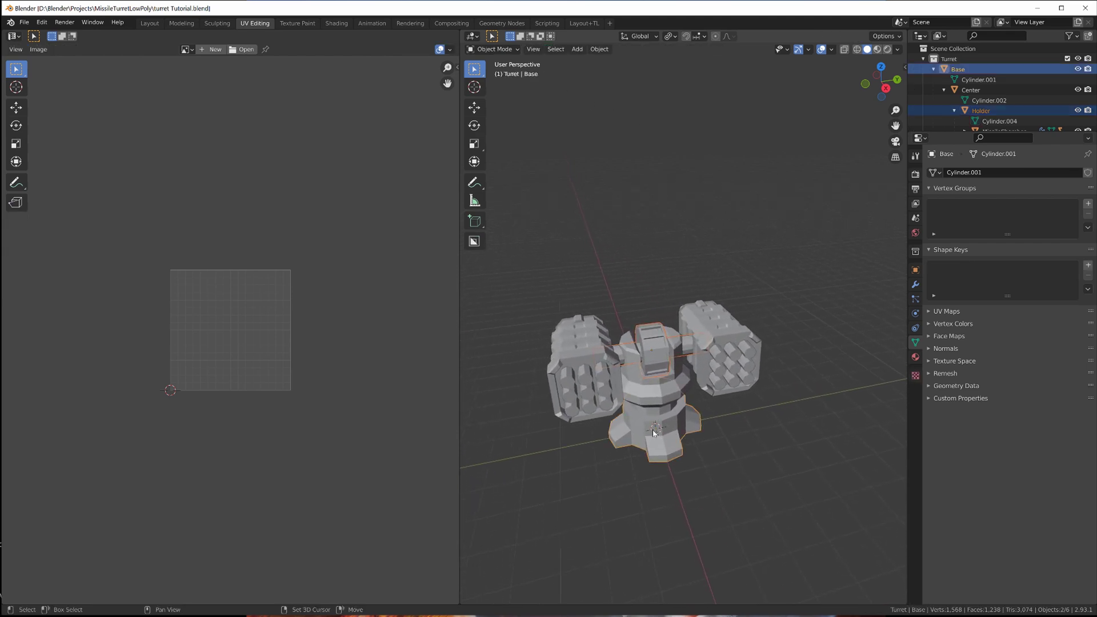
{"action": "left_click", "coordinate": [640, 395], "text": "shift"}
{"action": "left_click", "coordinate": [700, 357], "text": "shift"}
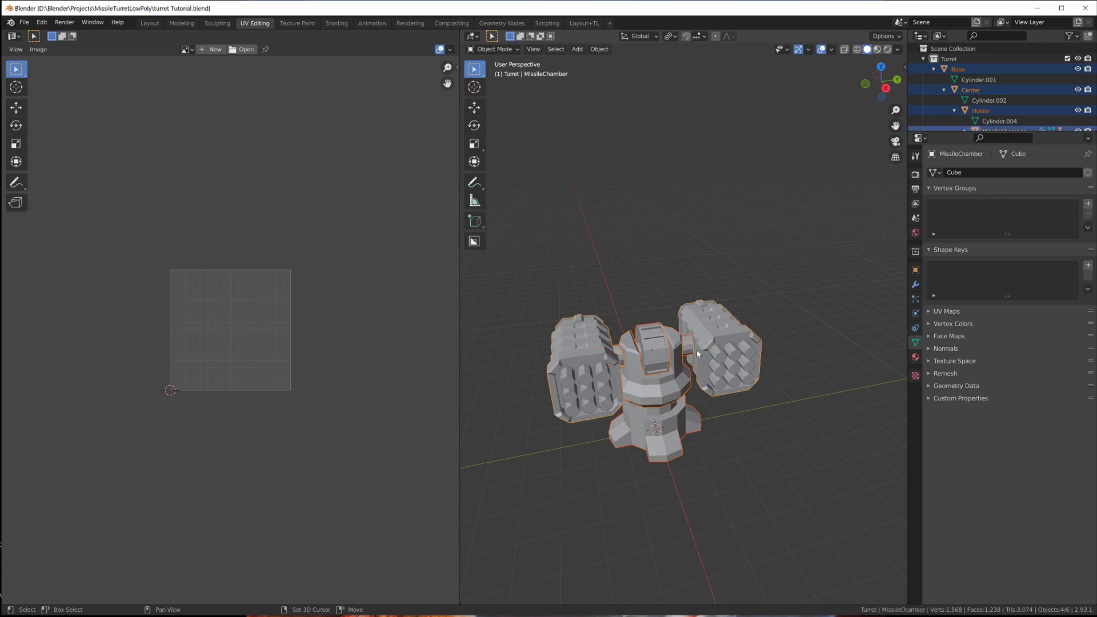
{"action": "middle_click_drag", "start_coordinate": [574, 358], "coordinate": [597, 389]}
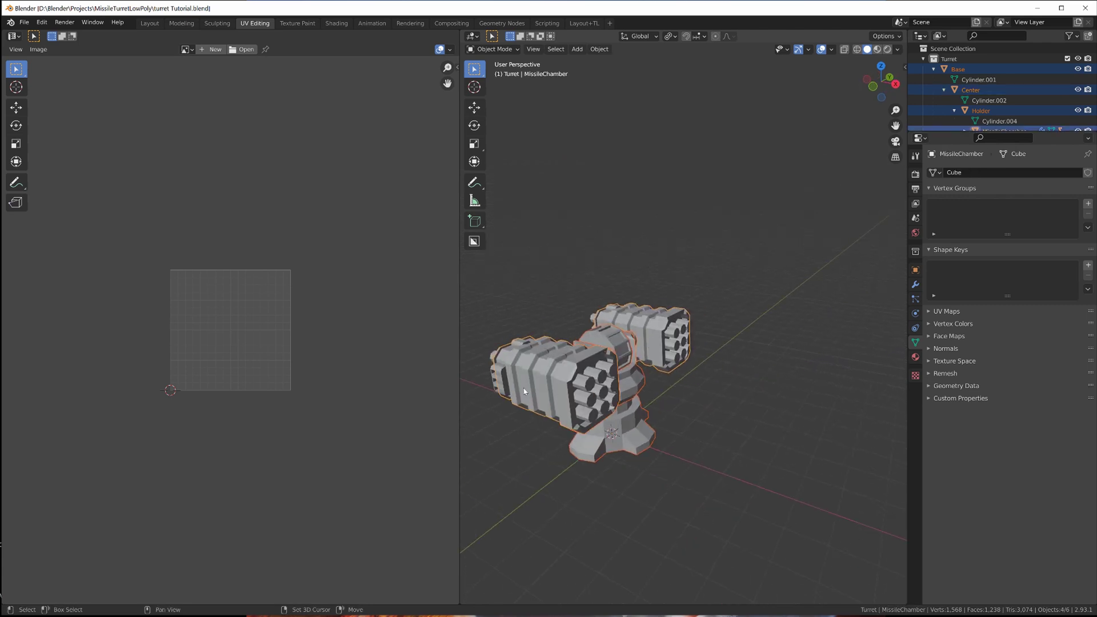
{"action": "left_click", "coordinate": [503, 388], "text": "shift"}
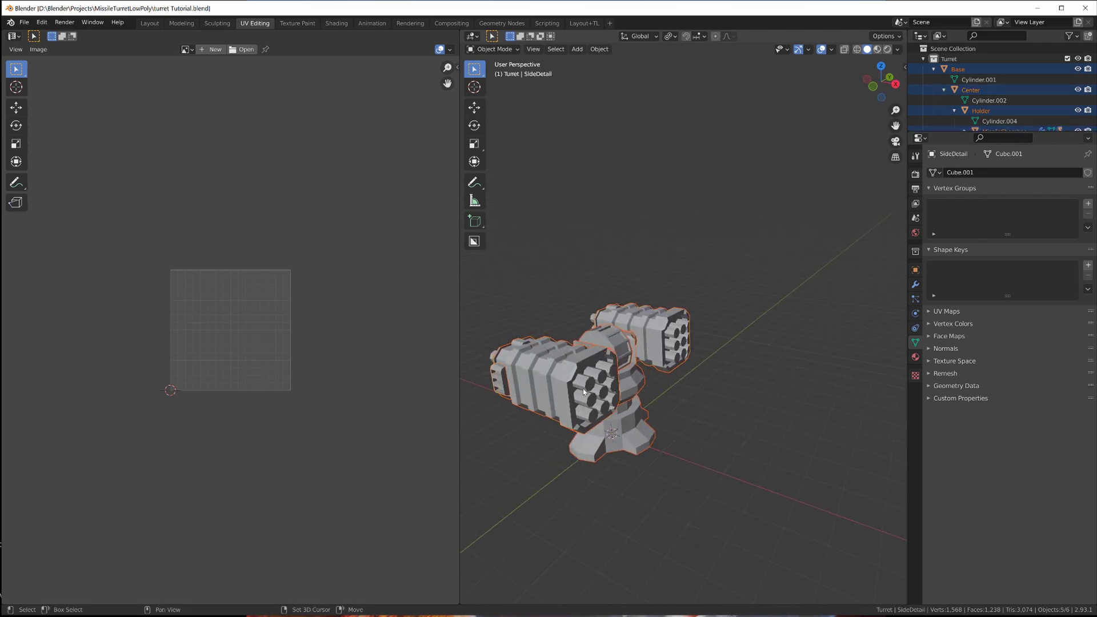
{"action": "middle_click_drag", "start_coordinate": [704, 351], "coordinate": [708, 375]}
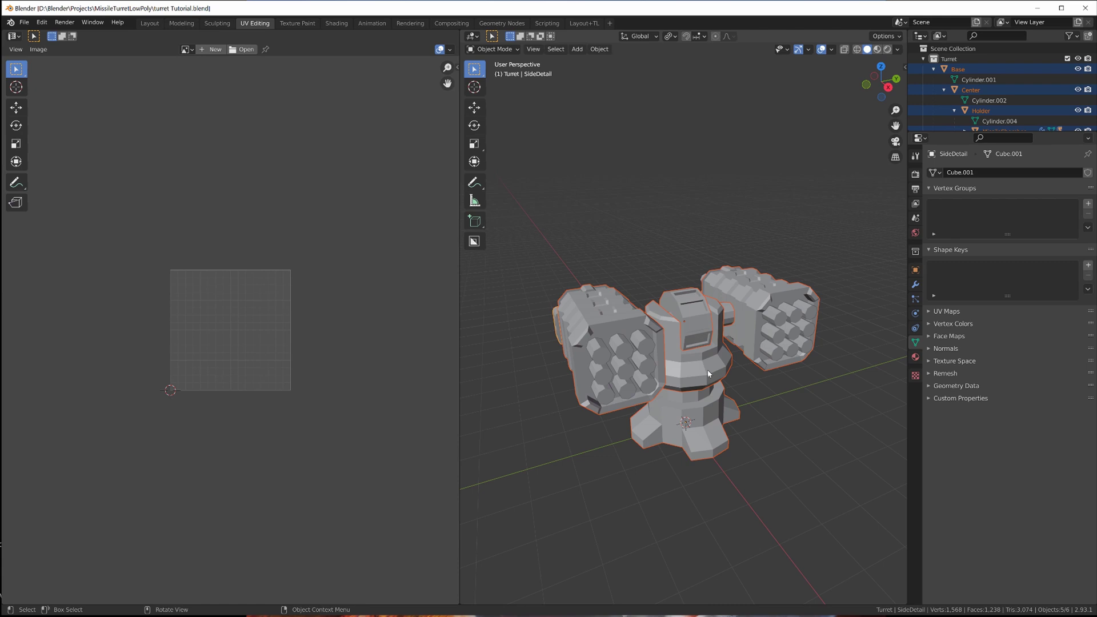
Select all their mesh elements and unwrap them with Smart UV Project.
{"action": "key", "text": "Tab"}
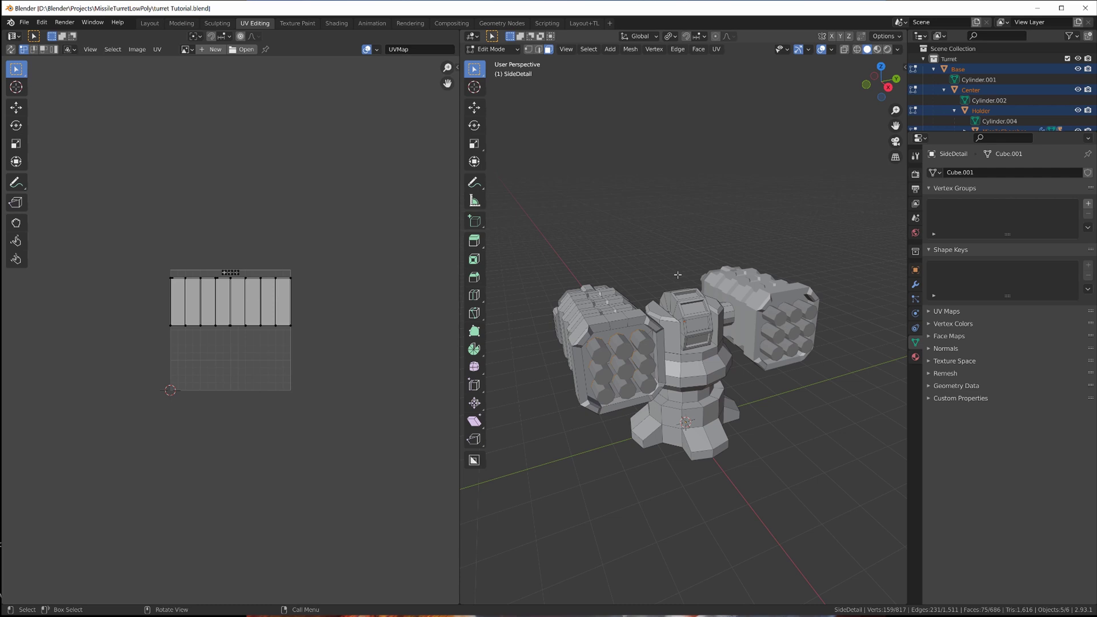
{"action": "key", "text": "a"}
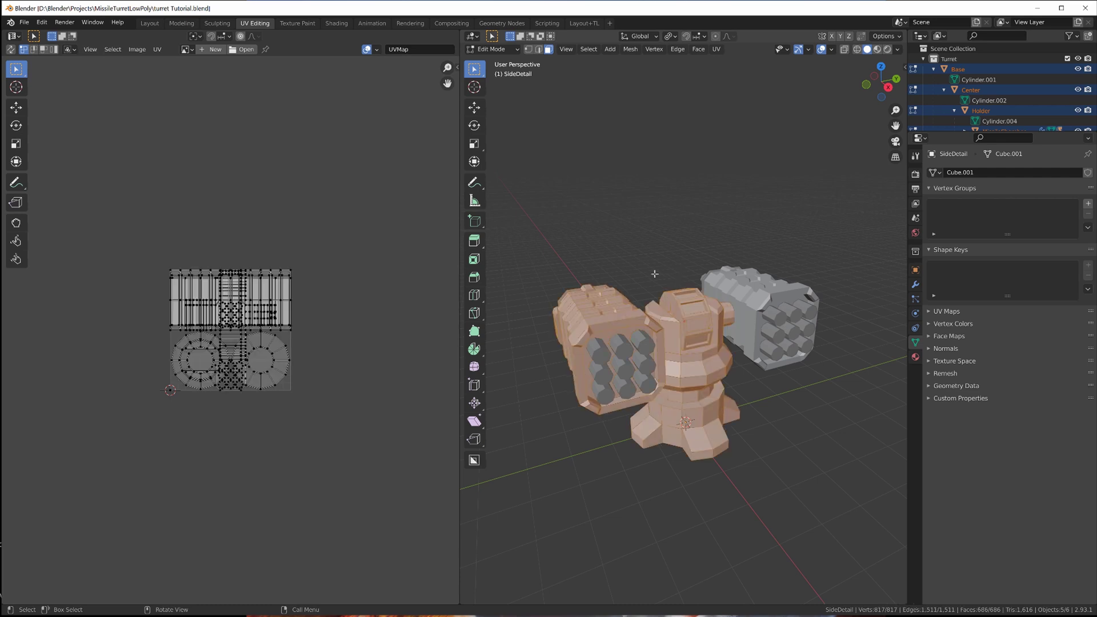
{"action": "key", "text": "u"}
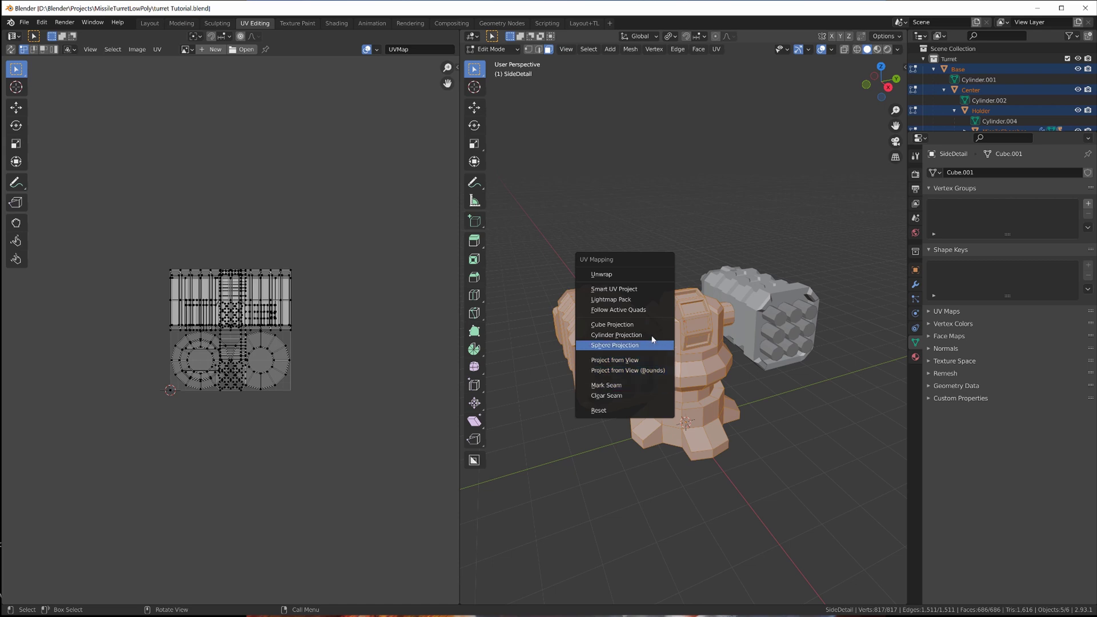
{"action": "left_click", "coordinate": [639, 290]}
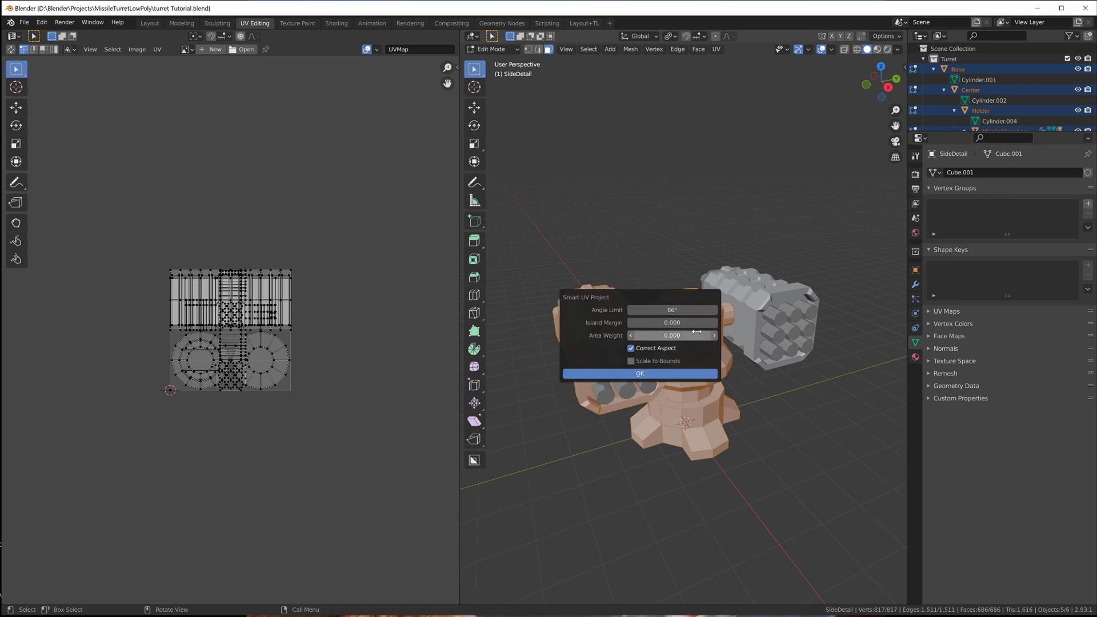
{"action": "left_click", "coordinate": [678, 378]}
{"action": "scroll", "coordinate": [340, 296], "scroll_direction": "up", "scroll_amount": 2}
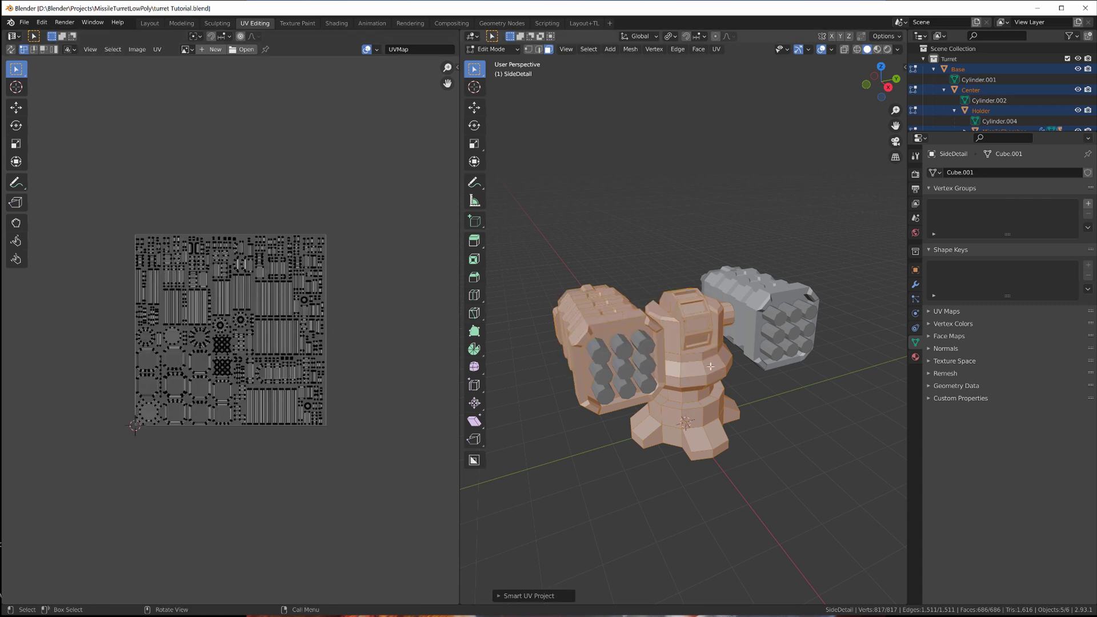
Start a new image sized 256 × 256 px.
{"action": "scroll", "coordinate": [711, 366], "scroll_direction": "up", "scroll_amount": 1}
{"action": "middle_click_drag", "start_coordinate": [691, 372], "coordinate": [754, 378]}
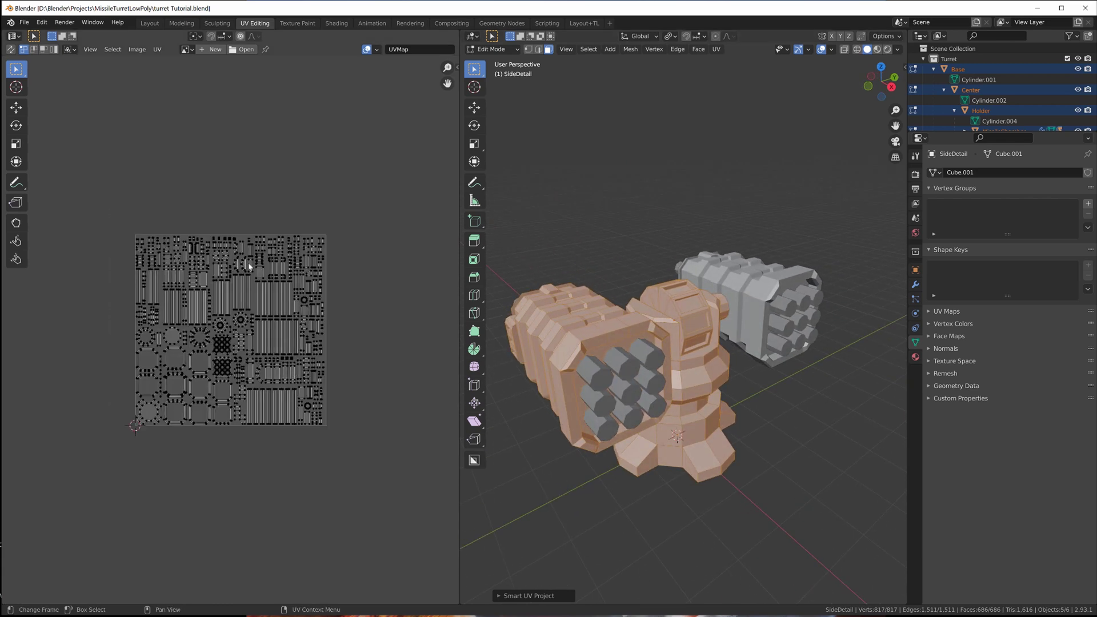
{"action": "left_click", "coordinate": [139, 50]}
{"action": "left_click", "coordinate": [151, 63]}
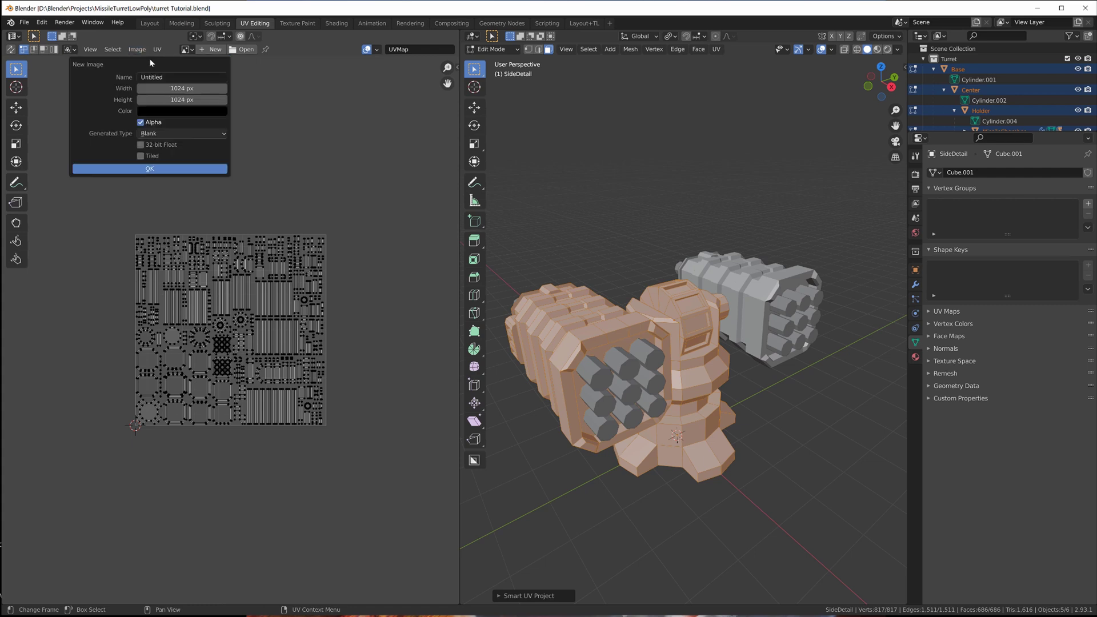
{"action": "left_click", "coordinate": [171, 88]}
{"action": "type", "text": "256"}
{"action": "left_click", "coordinate": [183, 100]}
{"action": "type", "text": "256"}
{"action": "key", "text": "Return"}
Turn off alpha, fill it light grey and name the image TurretColors.
{"action": "left_click", "coordinate": [151, 121]}
{"action": "left_click", "coordinate": [151, 112]}
{"action": "left_click_drag", "start_coordinate": [150, 250], "coordinate": [175, 250]}
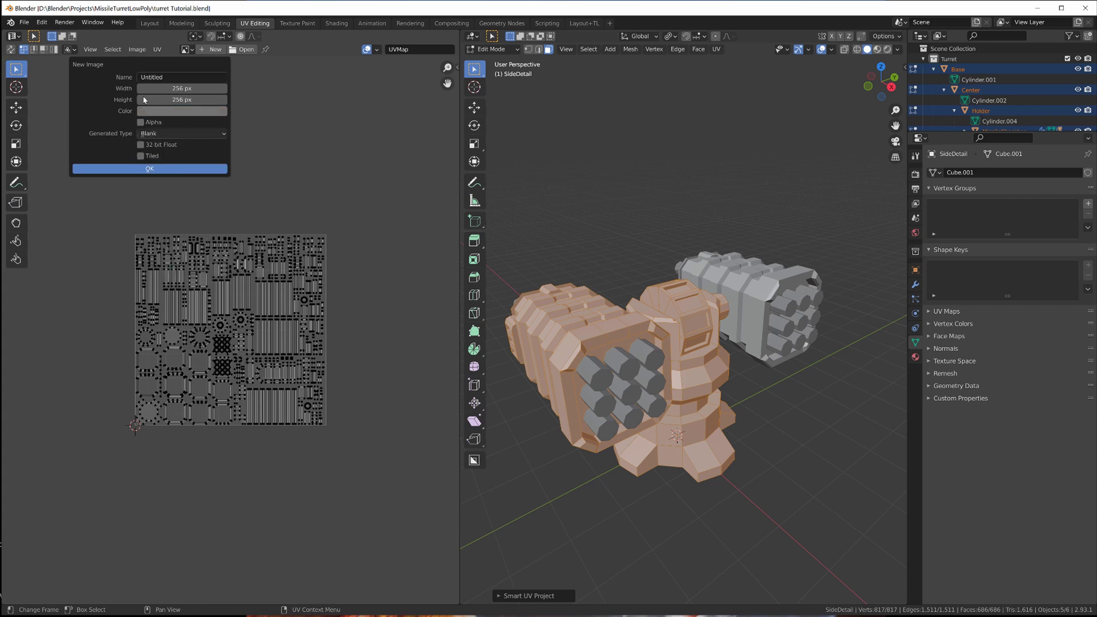
{"action": "left_click", "coordinate": [164, 78]}
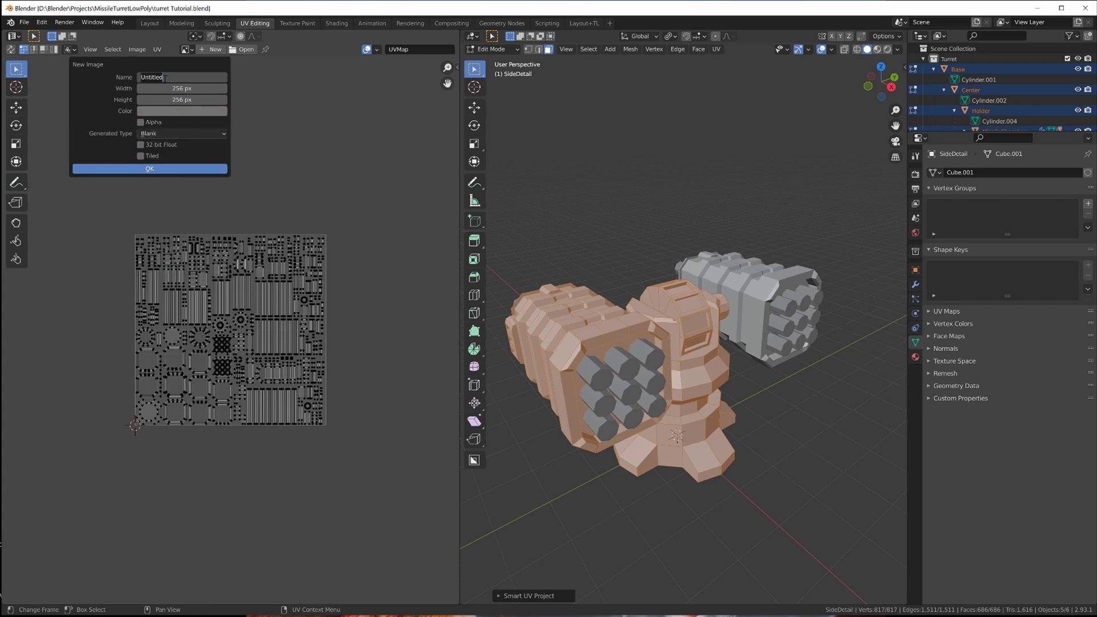
{"action": "type", "text": "TurretColors"}
{"action": "key", "text": "Return"}
{"action": "key", "text": "Return"}
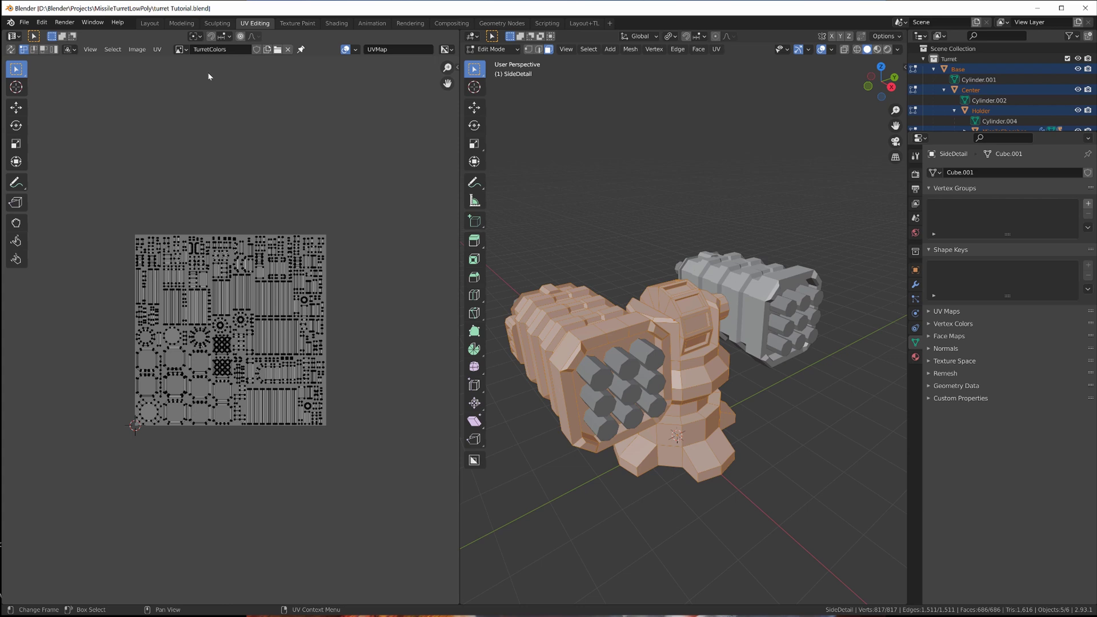
Save the image as TurretColors.png in the MissileTurretLowPoly folder.
{"action": "left_click", "coordinate": [143, 53]}
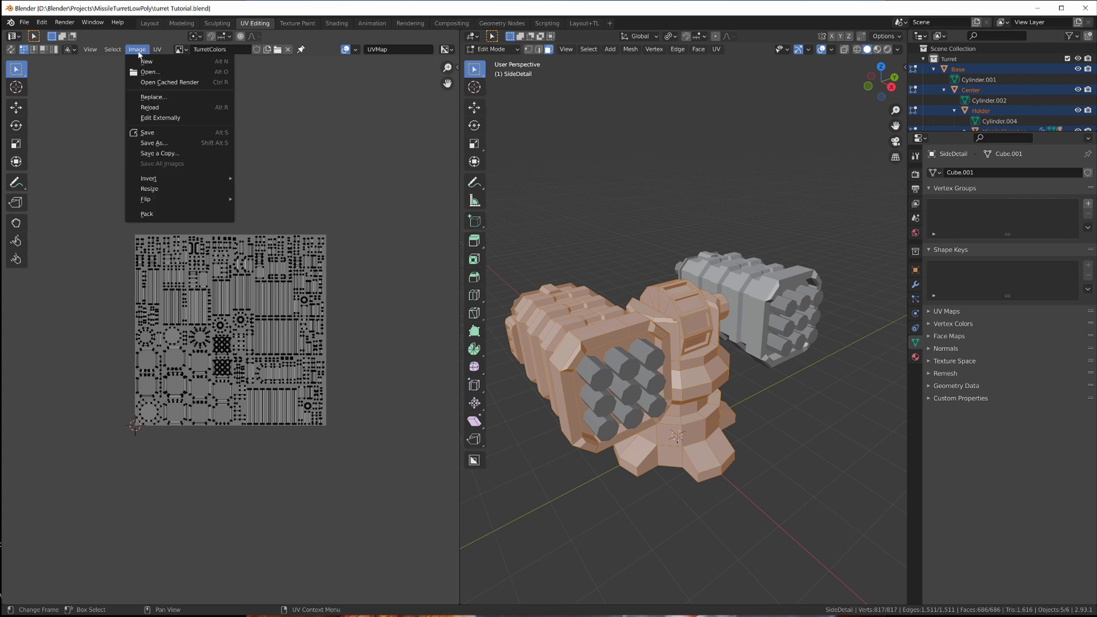
{"action": "left_click", "coordinate": [181, 143]}
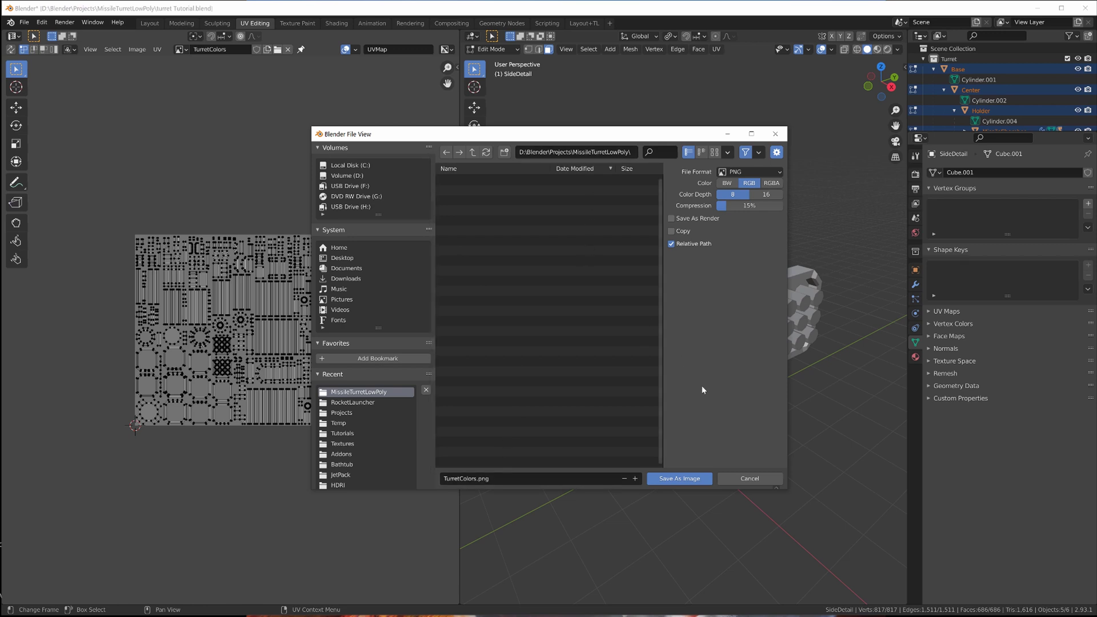
{"action": "left_click", "coordinate": [671, 479]}
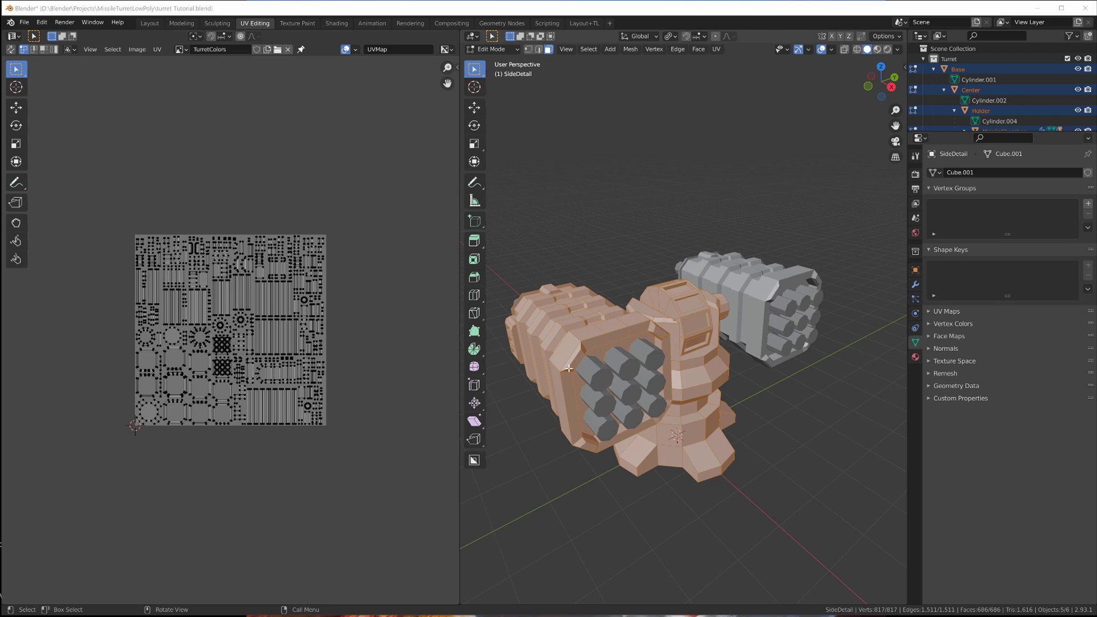
{"action": "scroll", "coordinate": [646, 376], "scroll_direction": "up", "scroll_amount": 1}
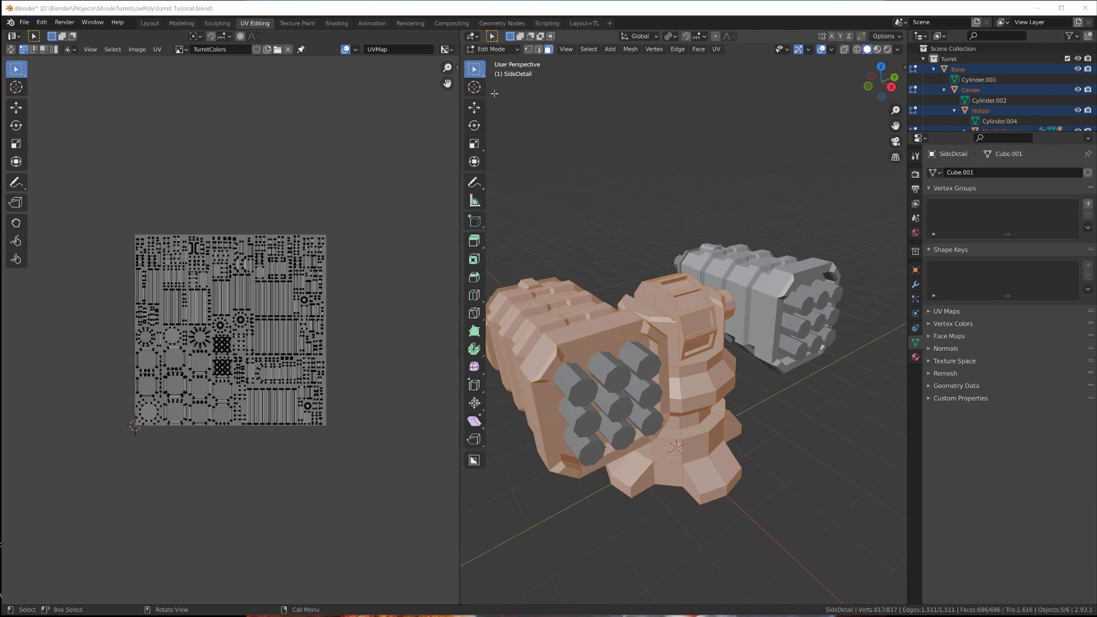
{"action": "middle_click_drag", "start_coordinate": [498, 237], "coordinate": [713, 295]}
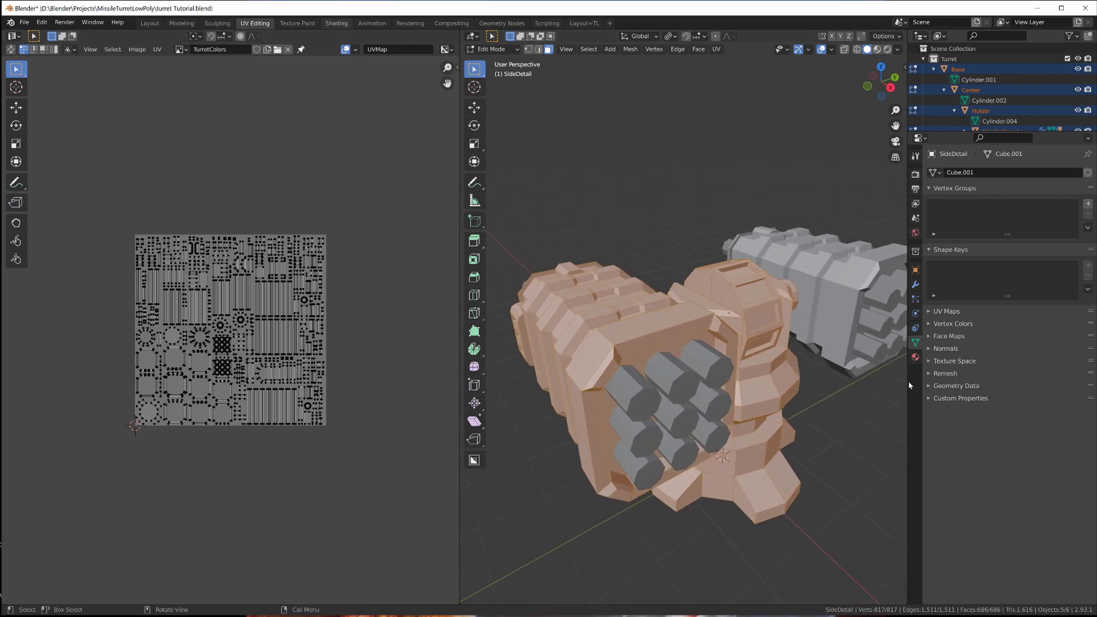
In the Shading workspace, return to Object Mode and rename the material to Turret.
{"action": "left_click", "coordinate": [336, 23]}
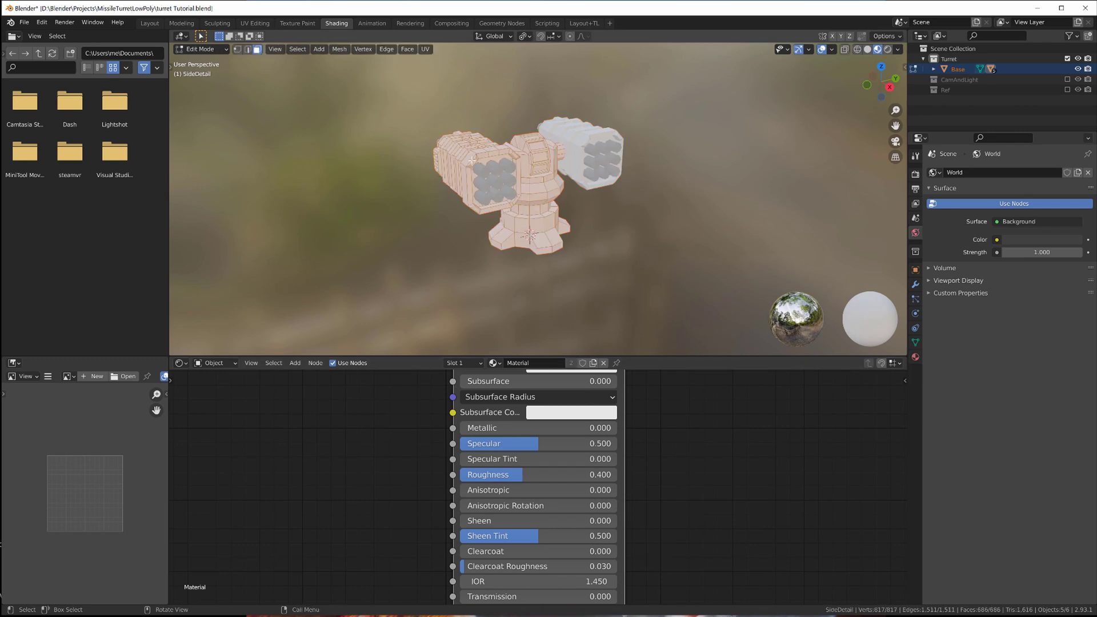
{"action": "key", "text": "Tab"}
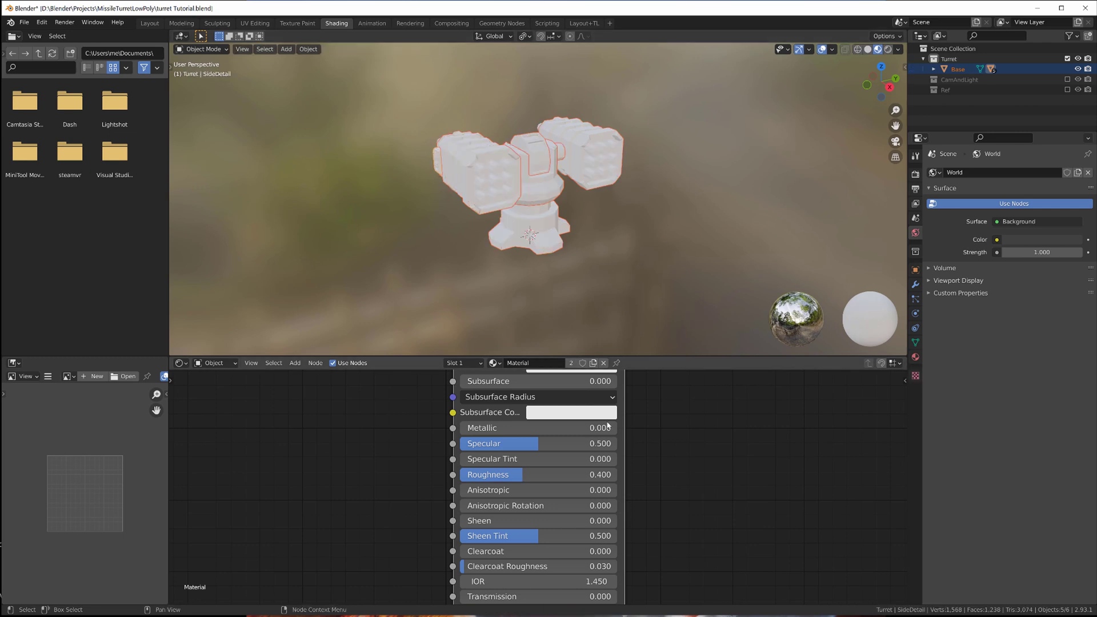
{"action": "scroll", "coordinate": [547, 424], "scroll_direction": "down", "scroll_amount": 4}
{"action": "middle_click_drag", "start_coordinate": [547, 424], "coordinate": [541, 402]}
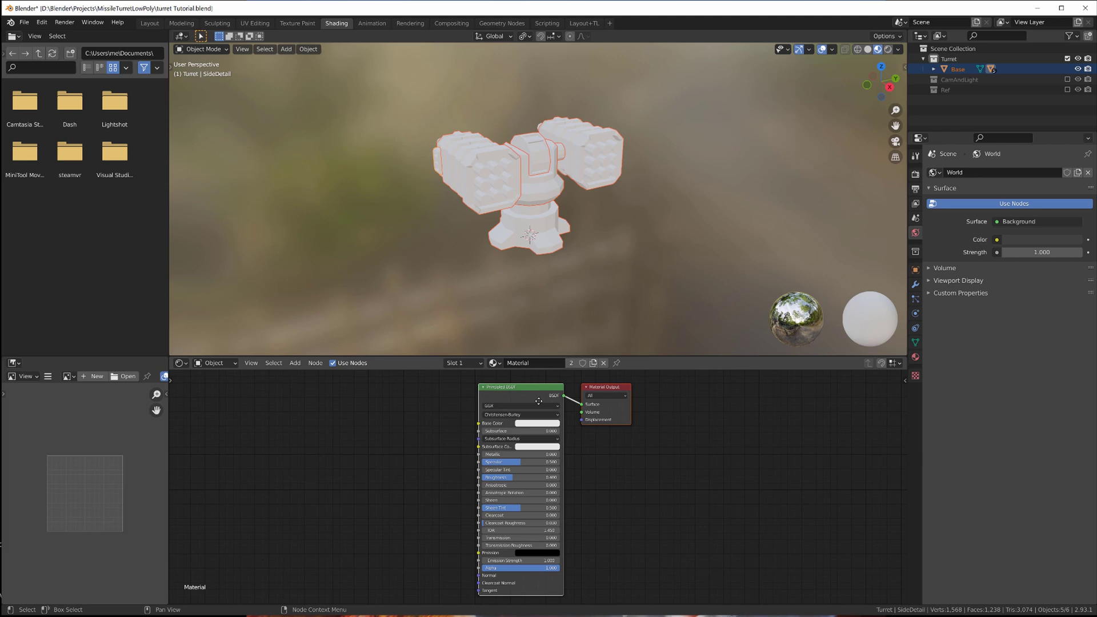
{"action": "left_click", "coordinate": [527, 366]}
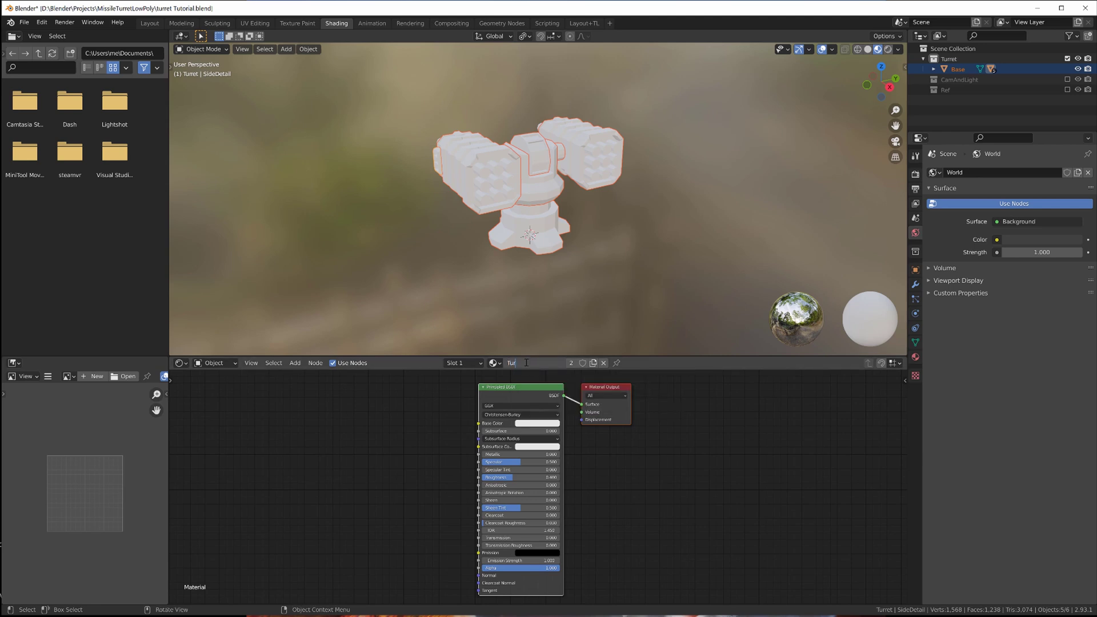
{"action": "key", "text": "Return"}
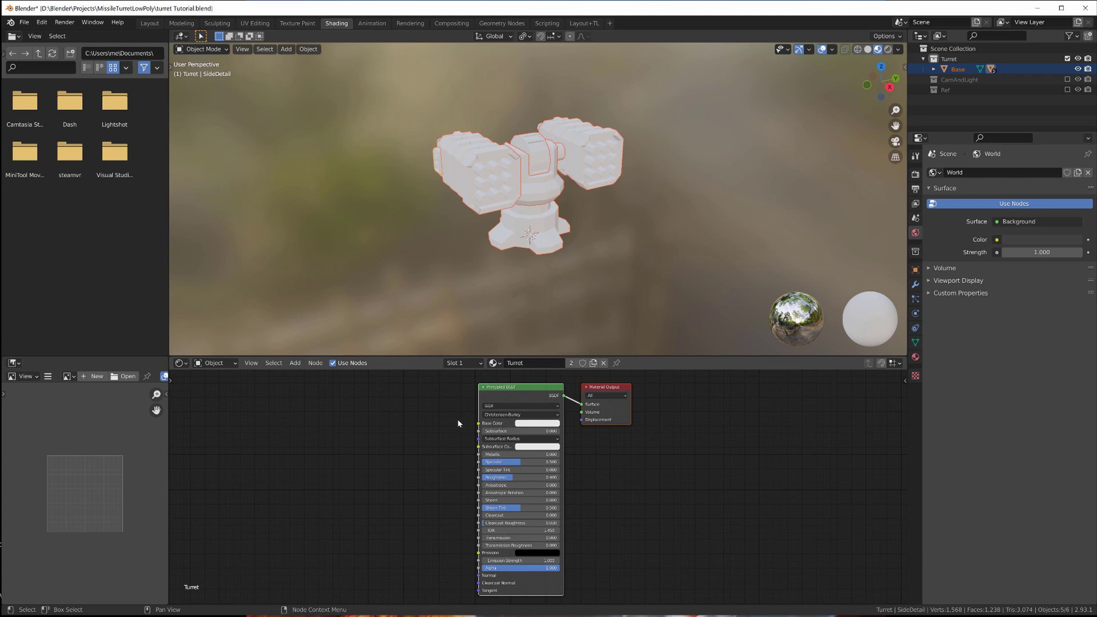
Add an Image Texture node using TurretColors and wire its Color into Base Color.
{"action": "key", "text": "shift+a"}
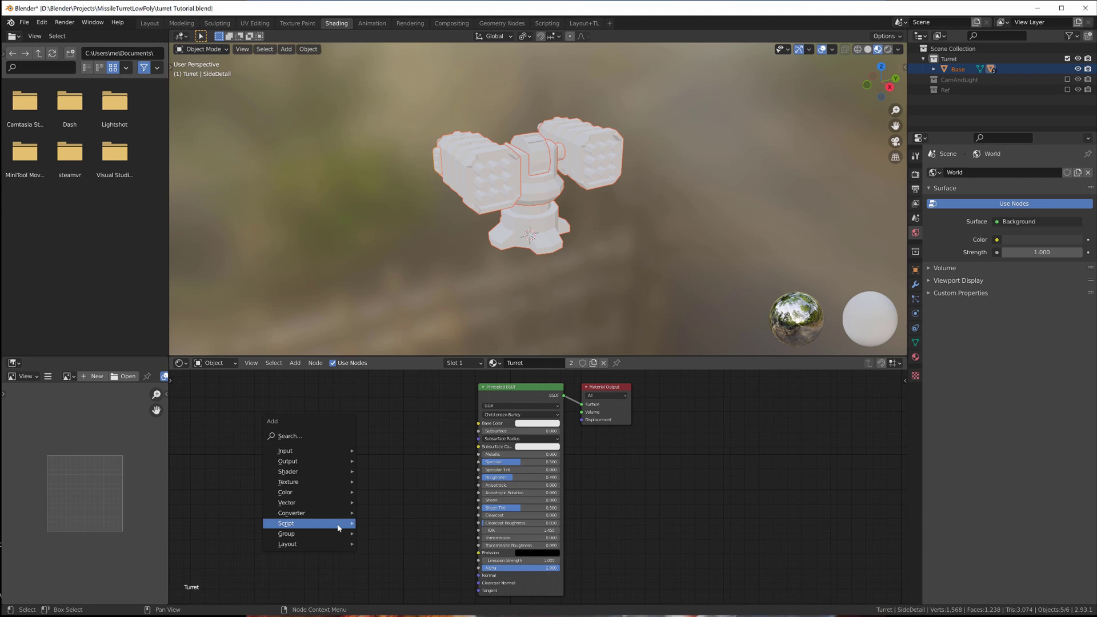
{"action": "mouse_move", "coordinate": [337, 482]}
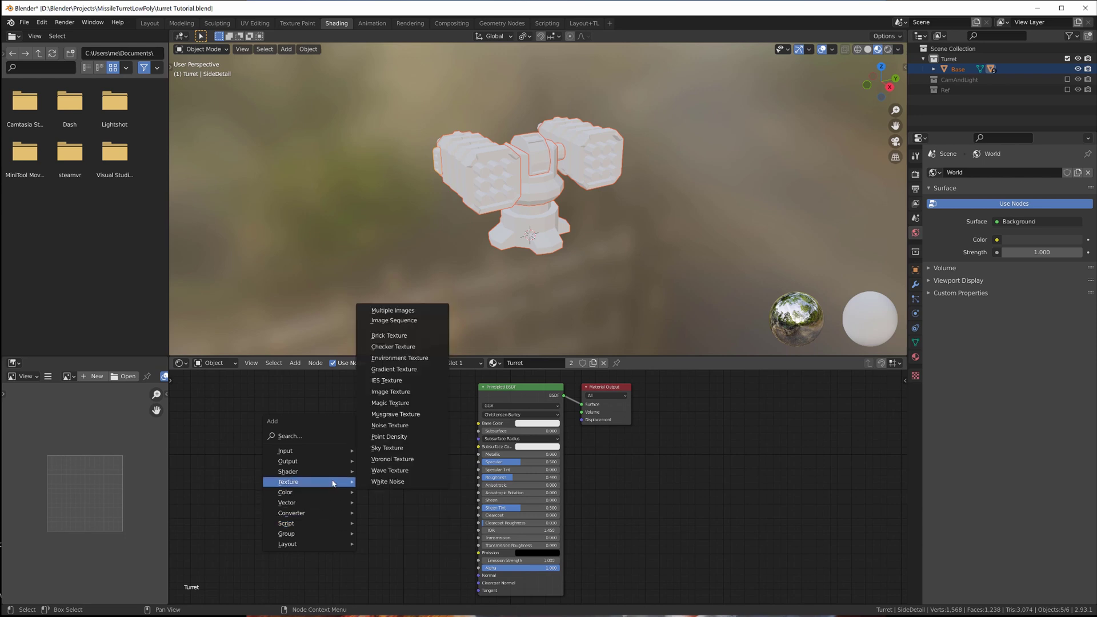
{"action": "left_click", "coordinate": [394, 392]}
{"action": "left_click", "coordinate": [355, 422]}
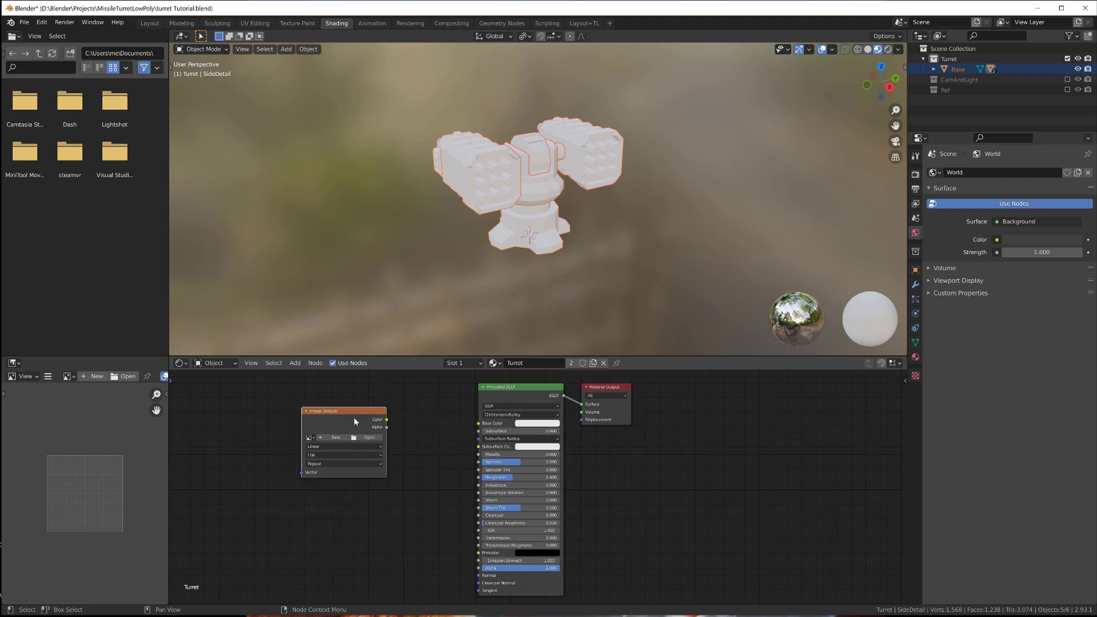
{"action": "left_click_drag", "start_coordinate": [387, 421], "coordinate": [478, 423]}
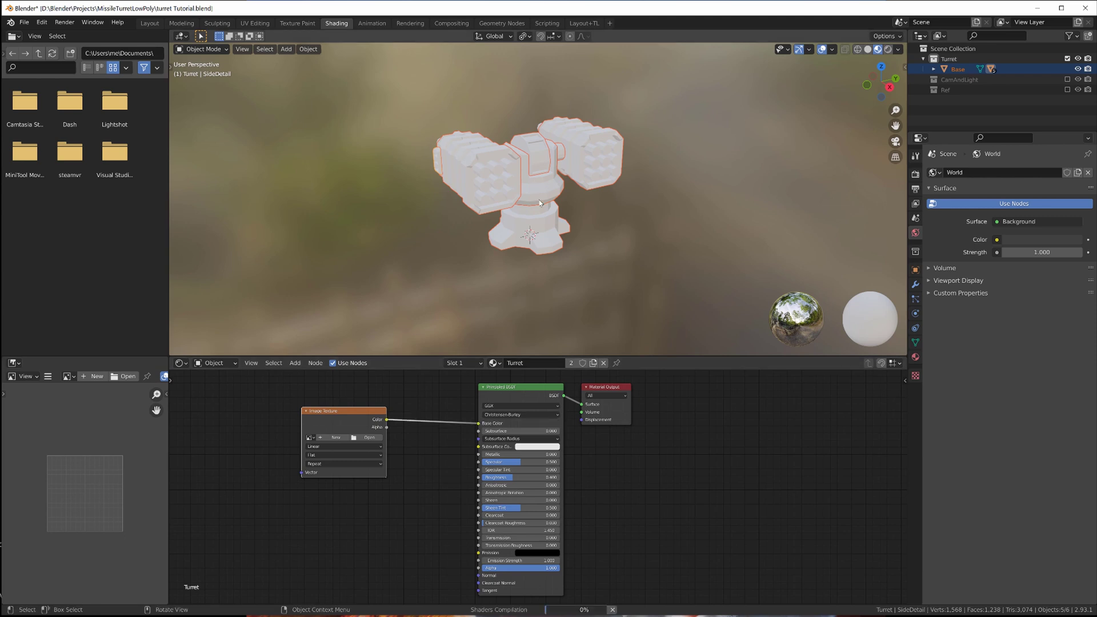
{"action": "left_click", "coordinate": [312, 438]}
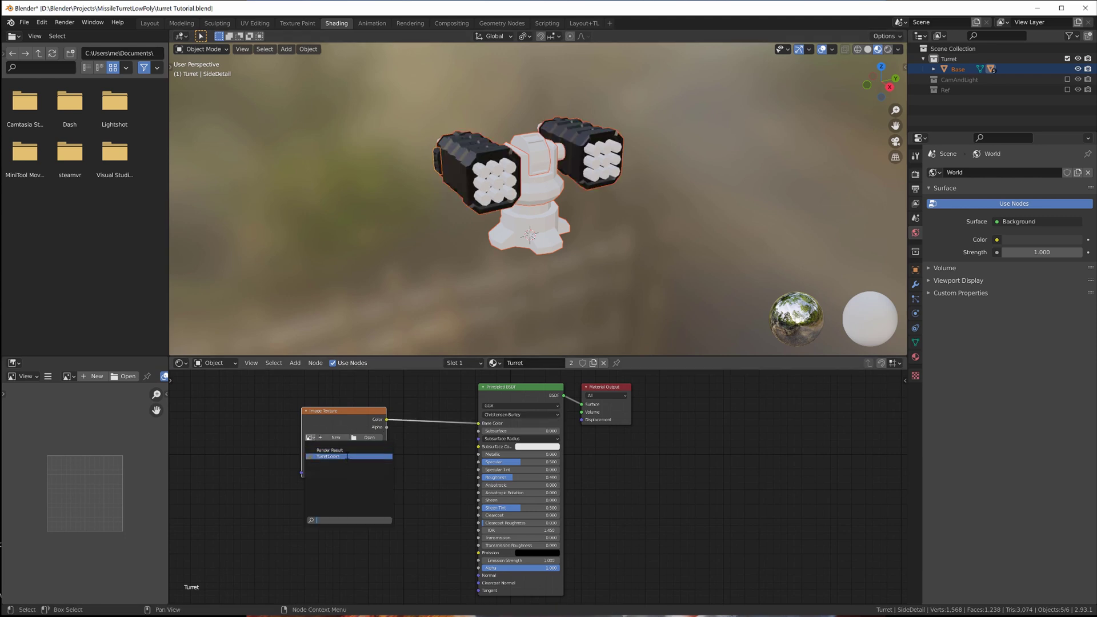
{"action": "left_click", "coordinate": [347, 456]}
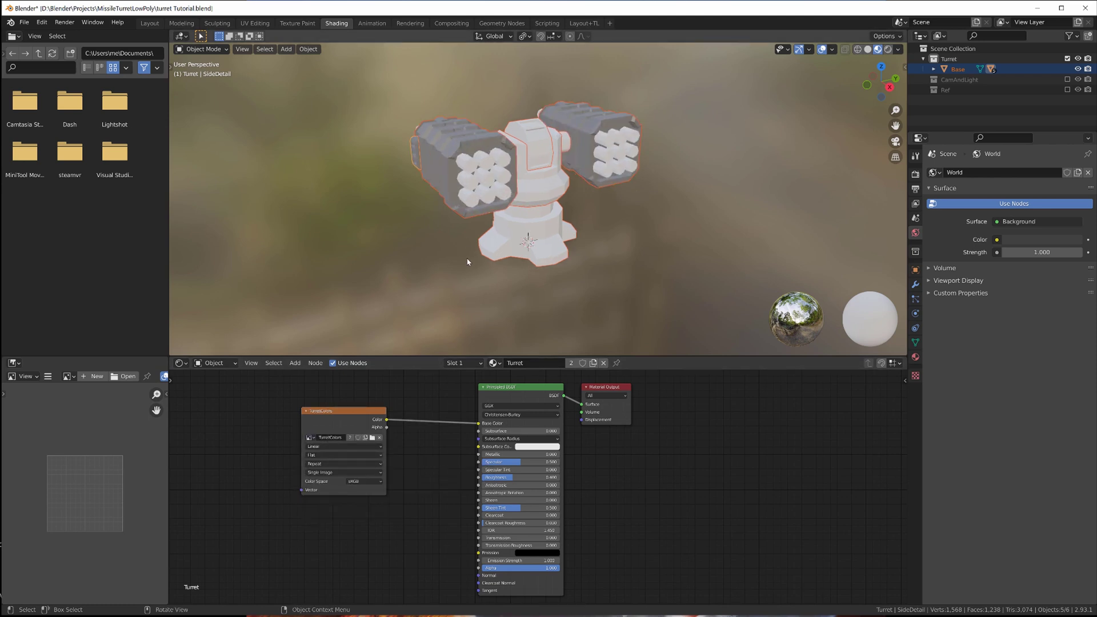
{"action": "middle_click_drag", "start_coordinate": [575, 277], "coordinate": [526, 177]}
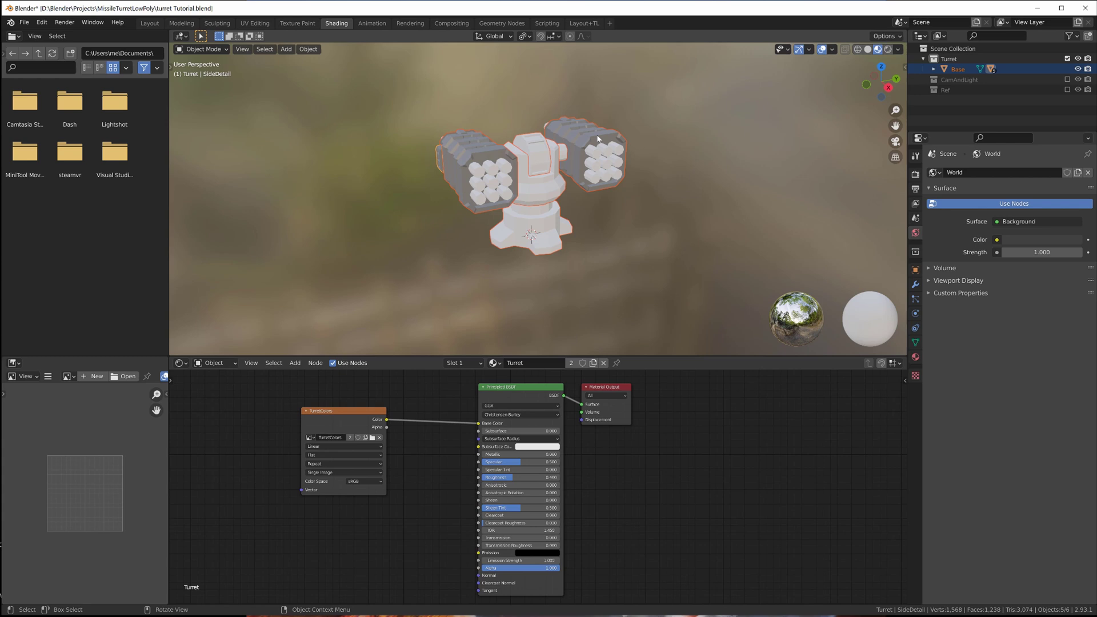
{"action": "scroll", "coordinate": [529, 172], "scroll_direction": "up", "scroll_amount": 2}
Link the Turret material to Center, Base and MissileChamber, then go to Texture Paint.
{"action": "left_click", "coordinate": [419, 272]}
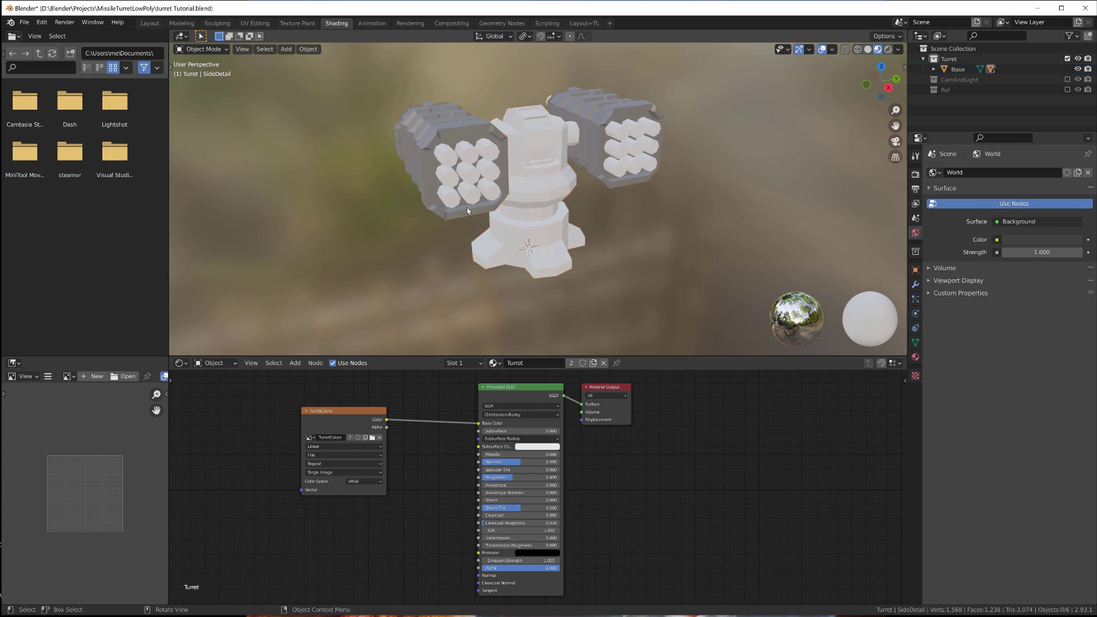
{"action": "left_click", "coordinate": [519, 161]}
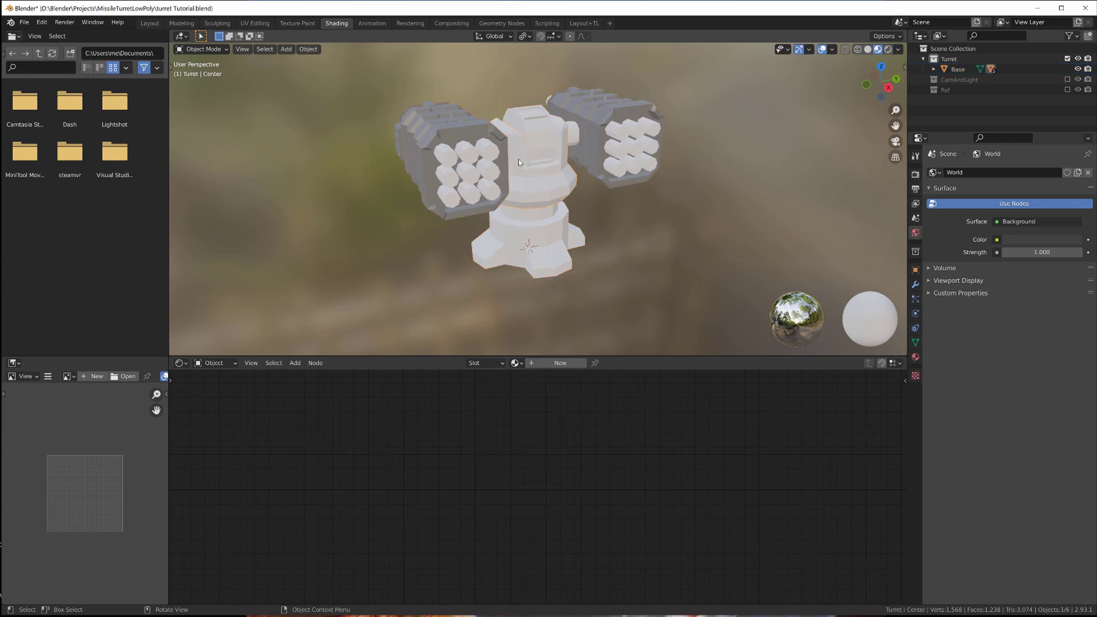
{"action": "left_click", "coordinate": [526, 251], "text": "shift"}
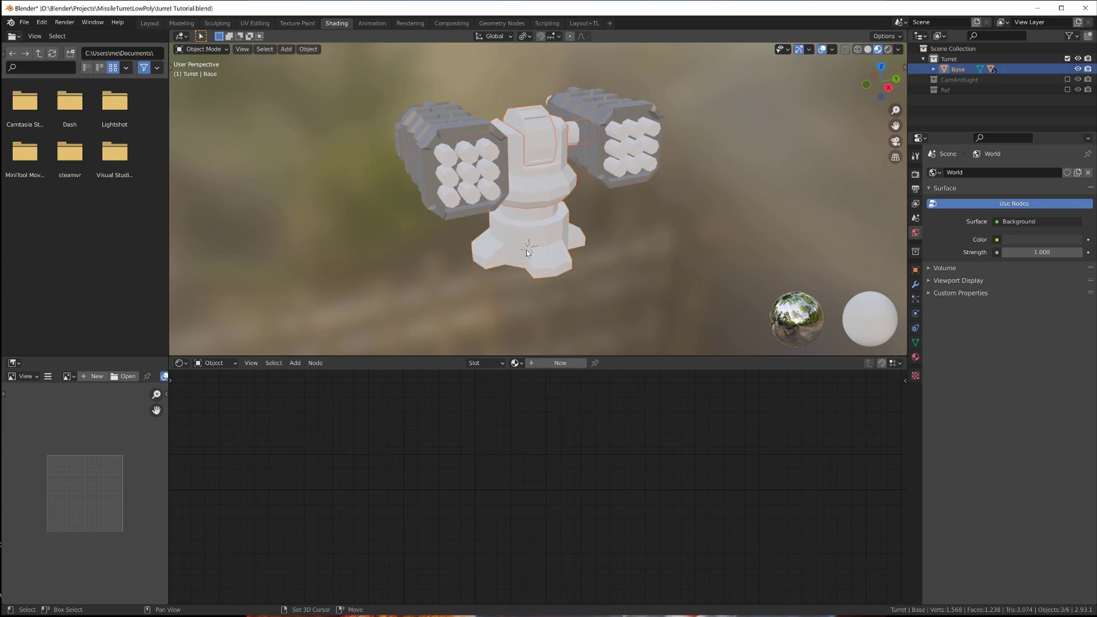
{"action": "left_click", "coordinate": [433, 122], "text": "shift"}
{"action": "middle_click_drag", "start_coordinate": [432, 121], "coordinate": [363, 166], "text": "shift"}
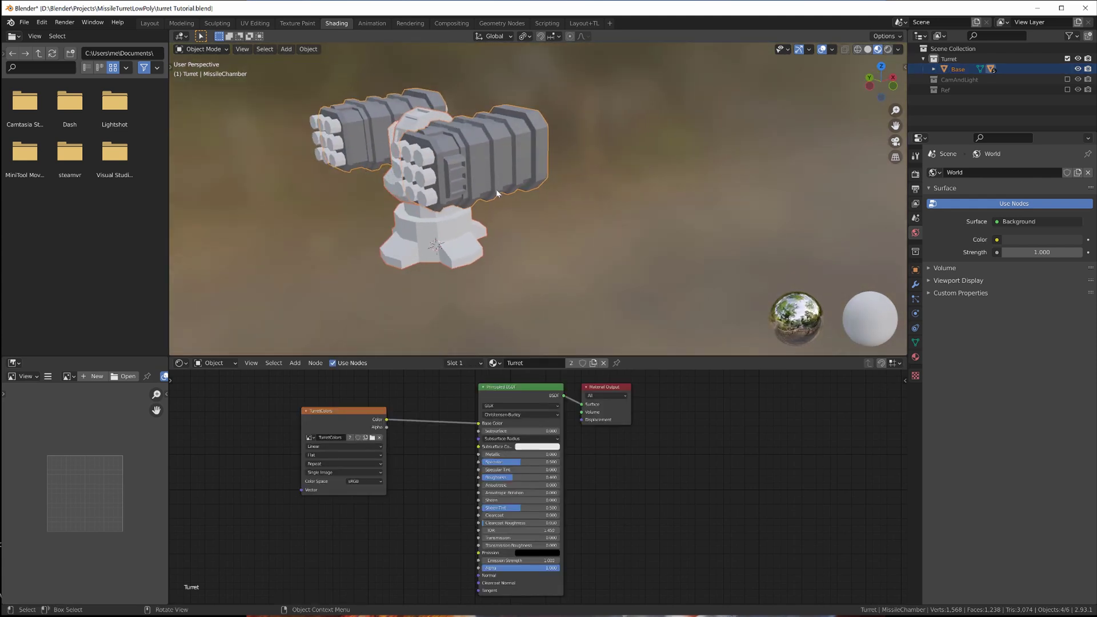
{"action": "middle_click_drag", "start_coordinate": [497, 190], "coordinate": [501, 258]}
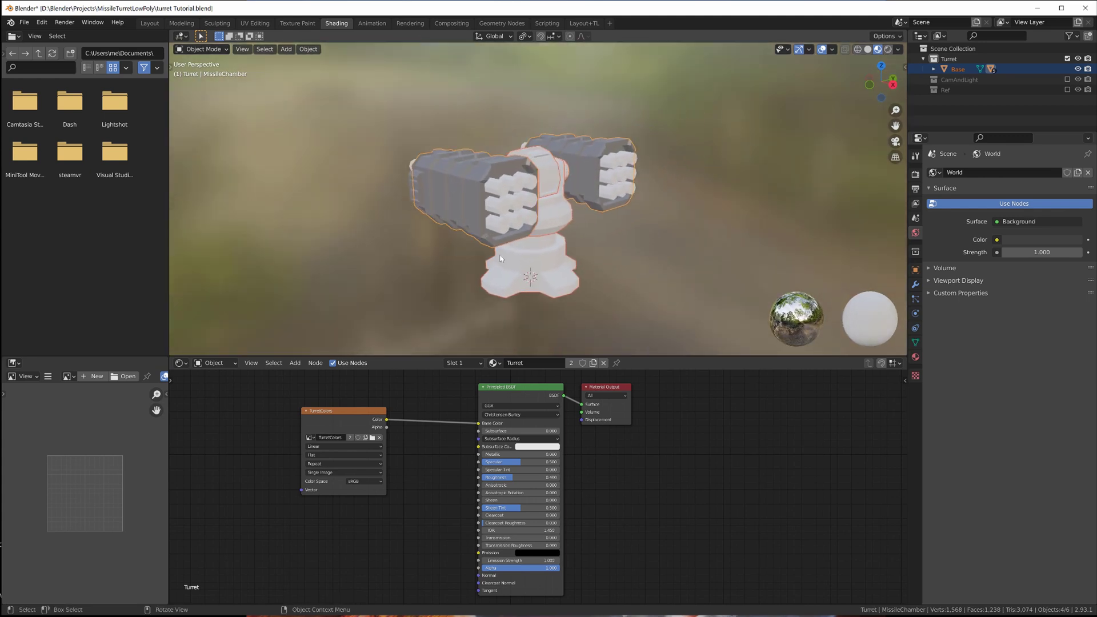
{"action": "key", "text": "ctrl+l"}
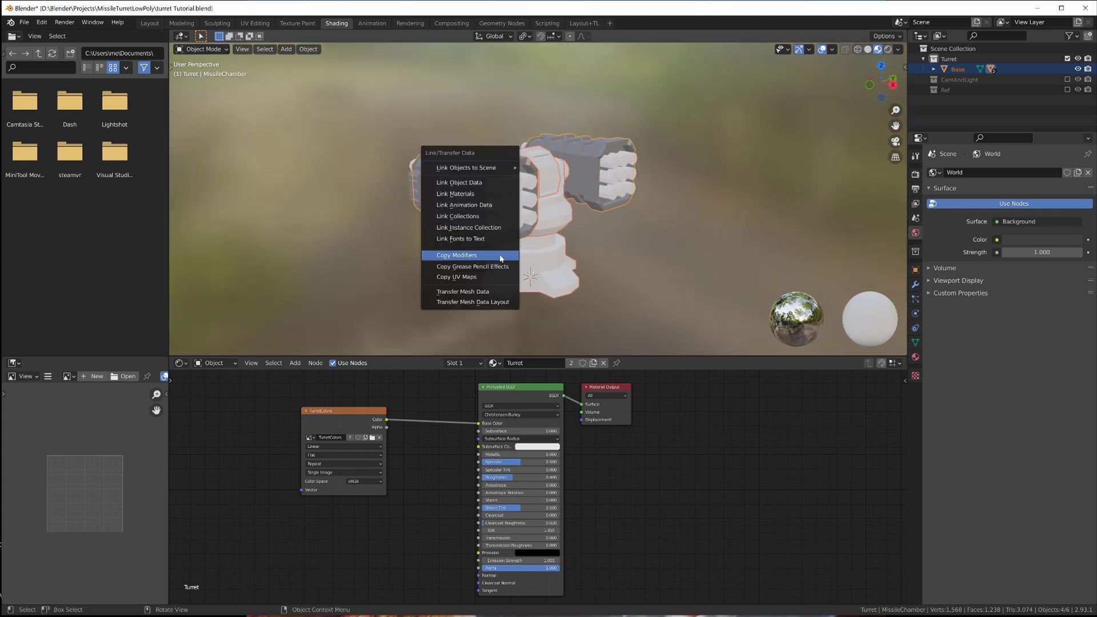
{"action": "left_click", "coordinate": [497, 197]}
{"action": "middle_click_drag", "start_coordinate": [510, 214], "coordinate": [535, 238]}
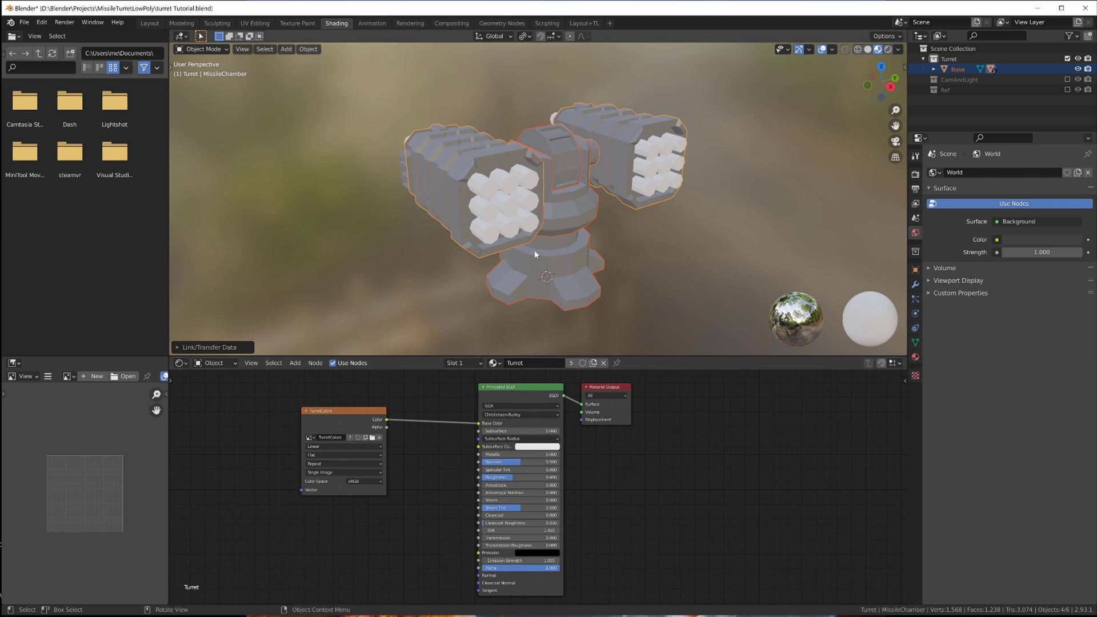
{"action": "left_click", "coordinate": [290, 24]}
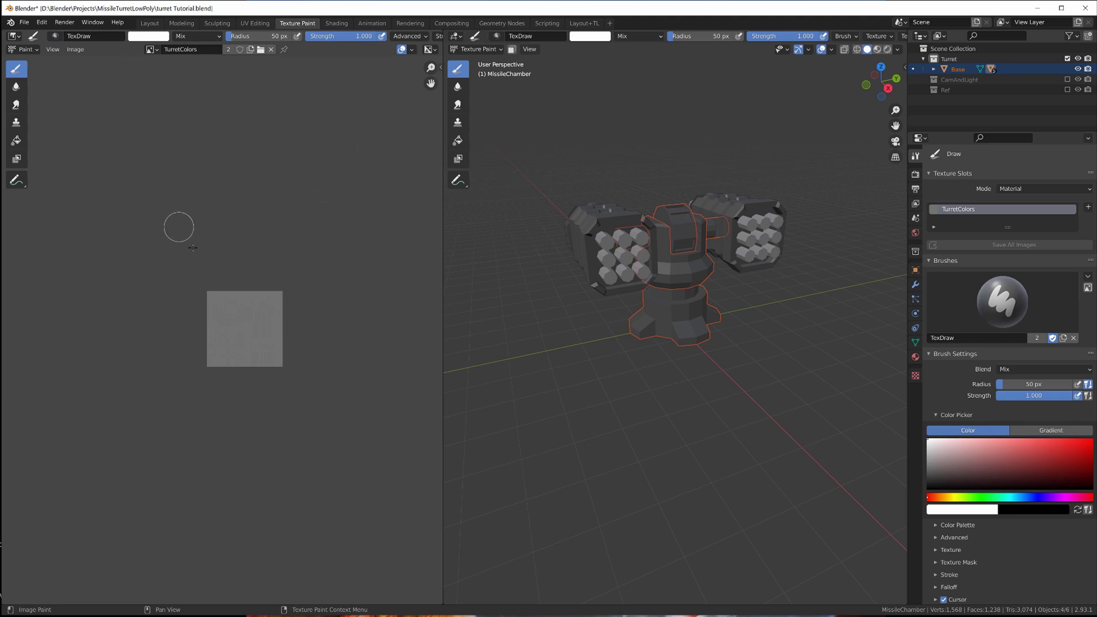
Create a new colour palette in the image editor sidebar and set the brush to dark green.
{"action": "scroll", "coordinate": [212, 277], "scroll_direction": "up", "scroll_amount": 1}
{"action": "scroll", "coordinate": [212, 277], "scroll_direction": "up", "scroll_amount": 2}
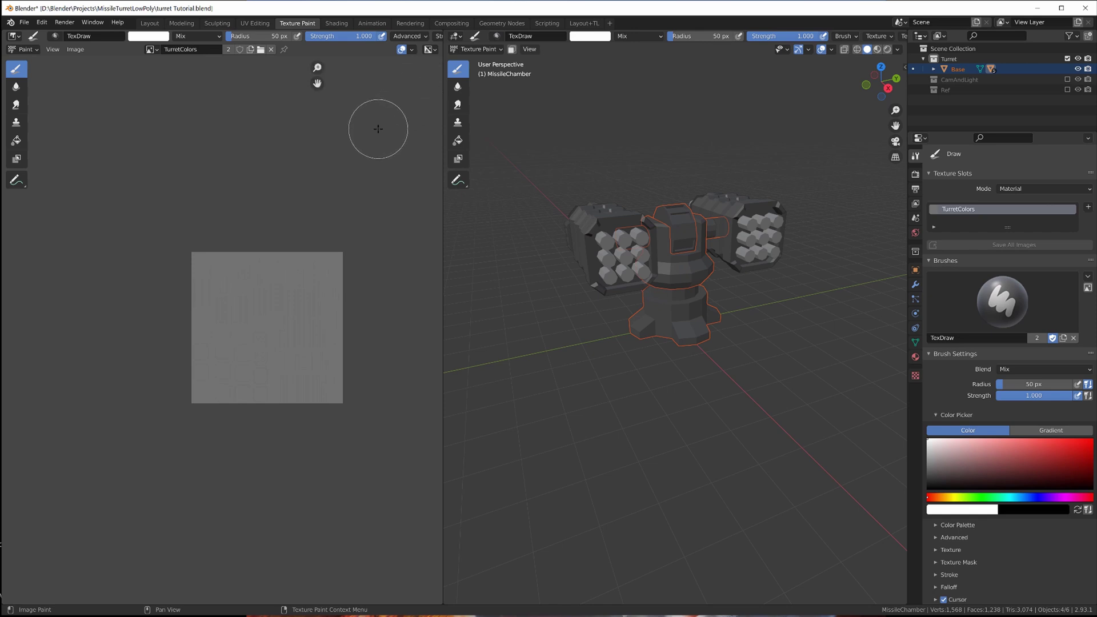
{"action": "key", "text": "n"}
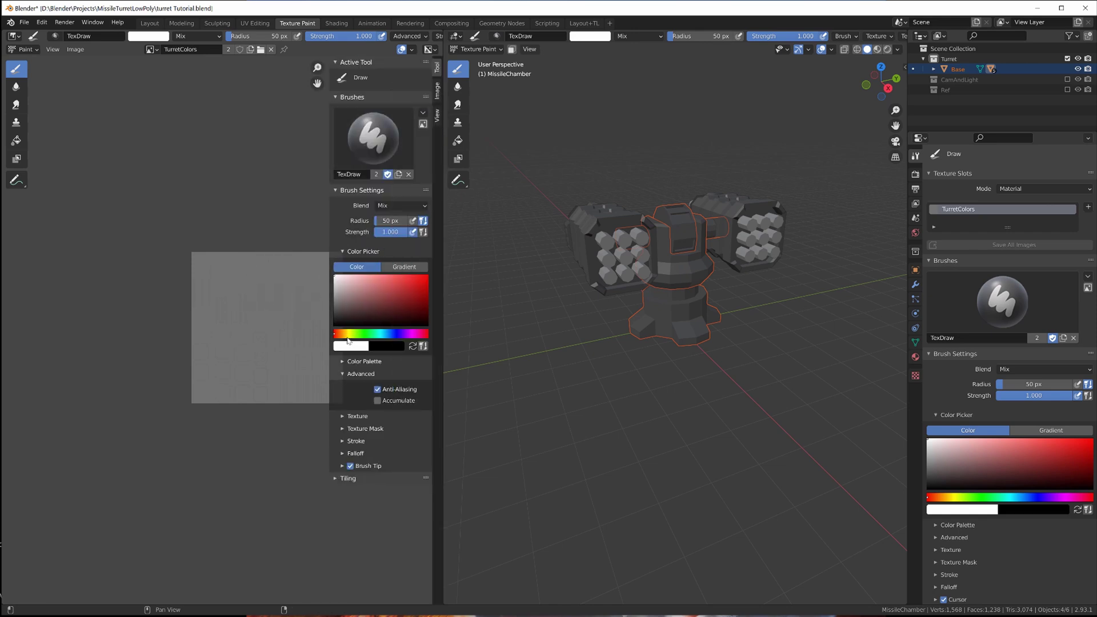
{"action": "left_click", "coordinate": [343, 362]}
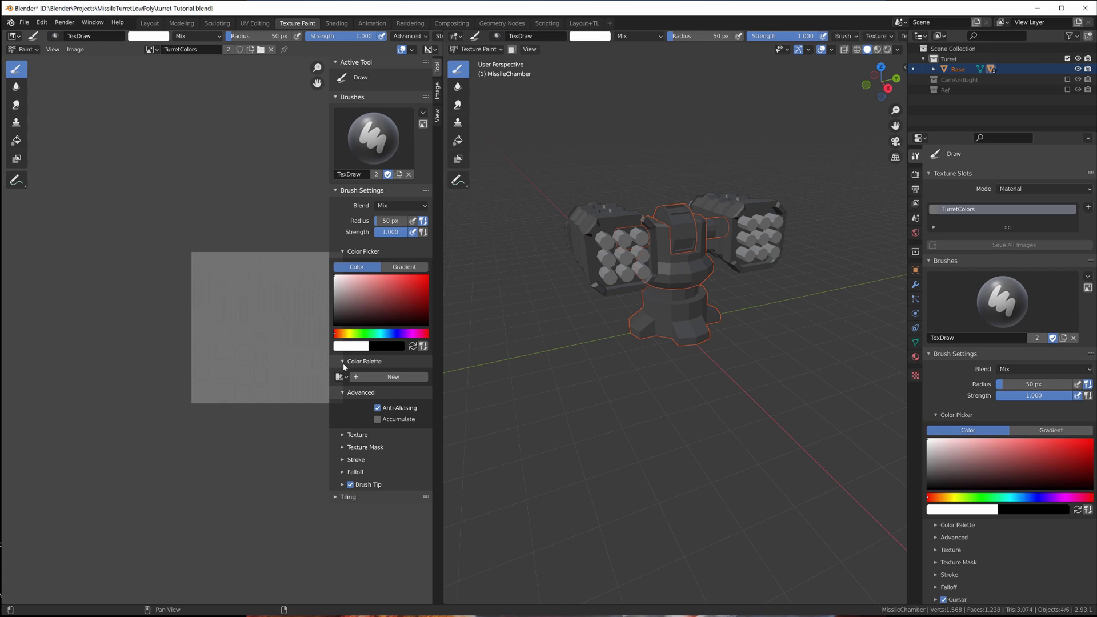
{"action": "left_click", "coordinate": [360, 377]}
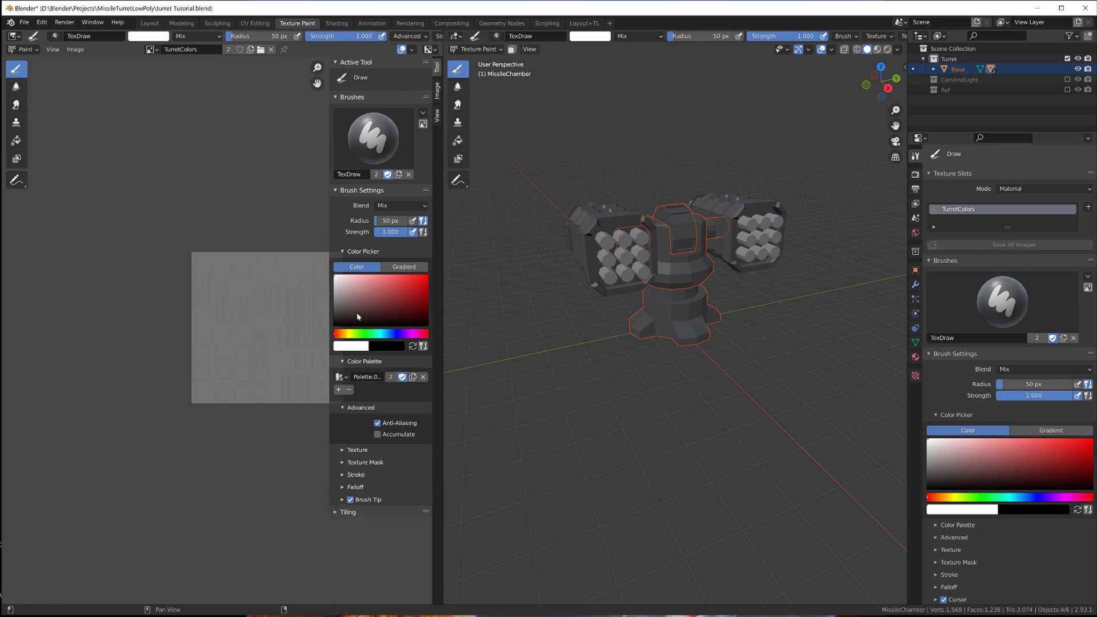
{"action": "mouse_move", "coordinate": [358, 314]}
{"action": "left_mouse_down"}
{"action": "mouse_move", "coordinate": [357, 300]}
{"action": "mouse_move", "coordinate": [361, 333]}
{"action": "left_mouse_up"}
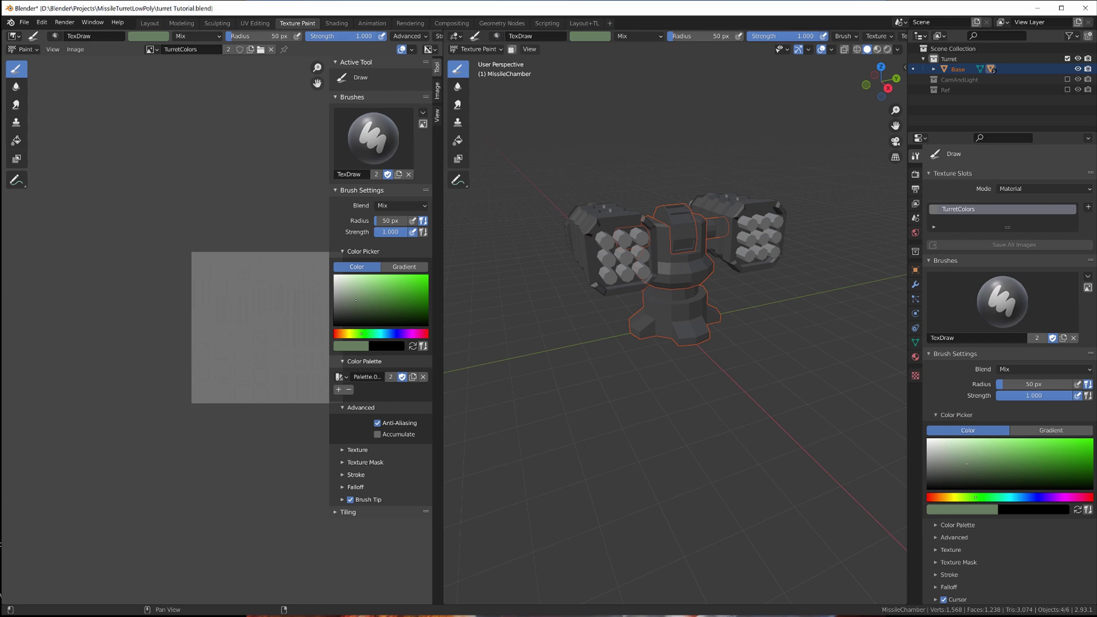
{"action": "left_click_drag", "start_coordinate": [362, 314], "coordinate": [383, 317]}
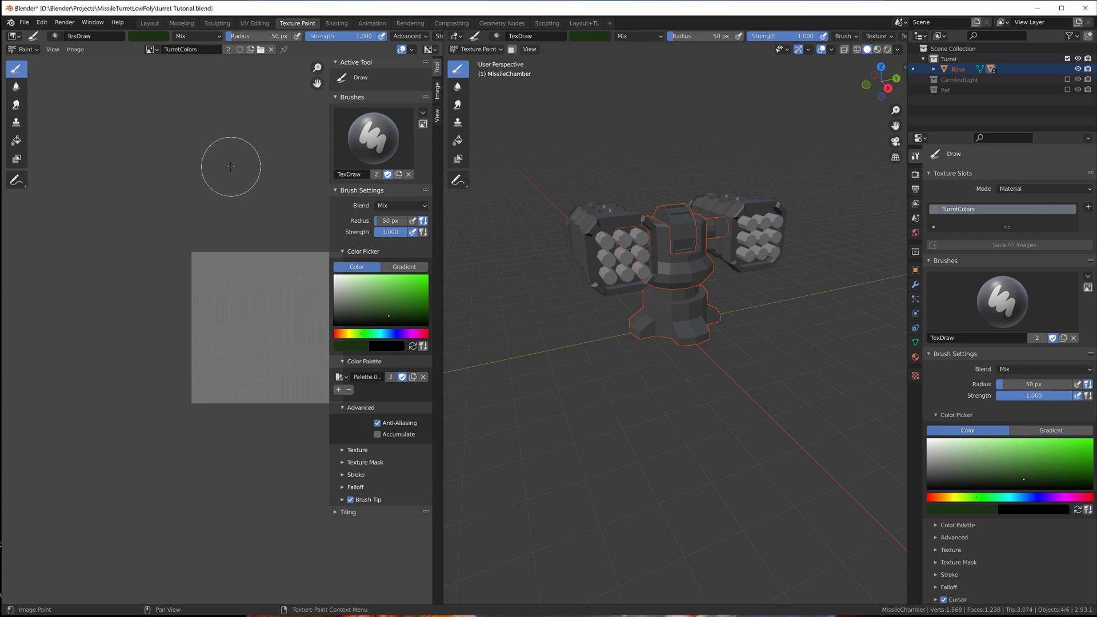
Set the brush radius to 23 px and paint dark green and black swatches.
{"action": "key", "text": "f"}
{"action": "left_click", "coordinate": [215, 177]}
{"action": "mouse_move", "coordinate": [206, 270]}
{"action": "left_mouse_down"}
{"action": "mouse_move", "coordinate": [215, 283]}
{"action": "mouse_move", "coordinate": [203, 261]}
{"action": "mouse_move", "coordinate": [220, 267]}
{"action": "mouse_move", "coordinate": [215, 279]}
{"action": "mouse_move", "coordinate": [230, 291]}
{"action": "mouse_move", "coordinate": [228, 267]}
{"action": "mouse_move", "coordinate": [203, 274]}
{"action": "left_mouse_up"}
{"action": "middle_click_drag", "start_coordinate": [203, 274], "coordinate": [140, 281]}
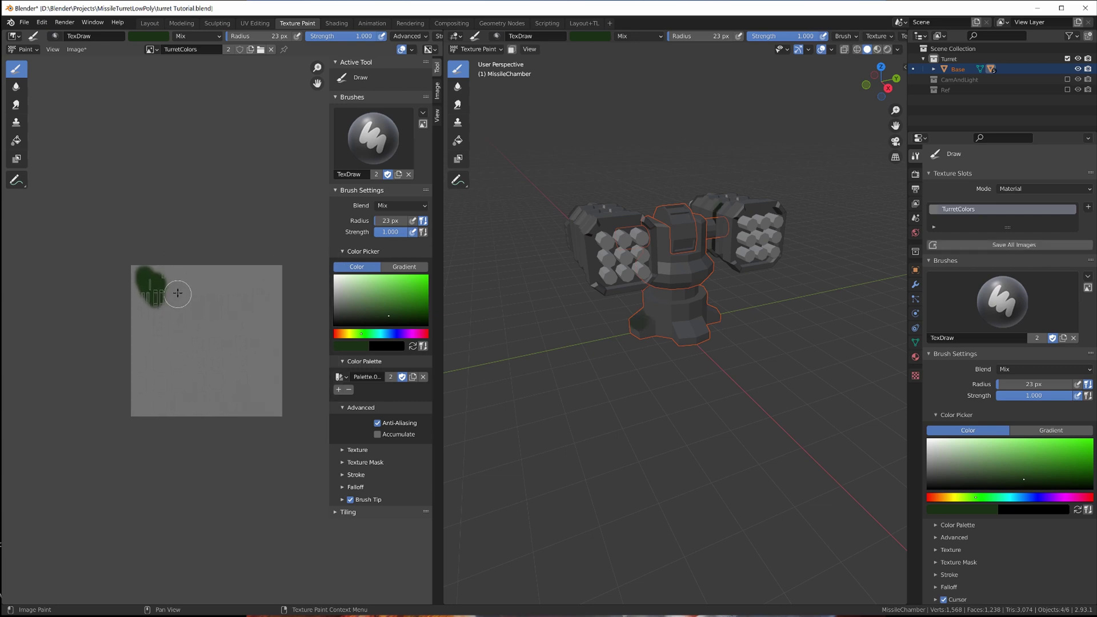
{"action": "scroll", "coordinate": [140, 258], "scroll_direction": "up", "scroll_amount": 2}
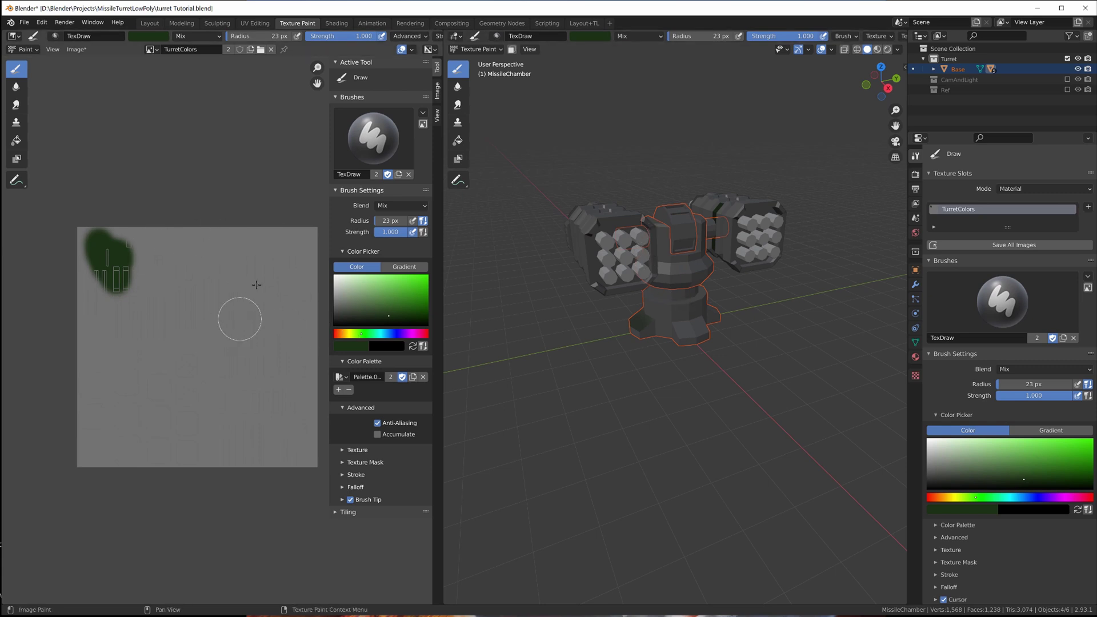
{"action": "left_click", "coordinate": [395, 324]}
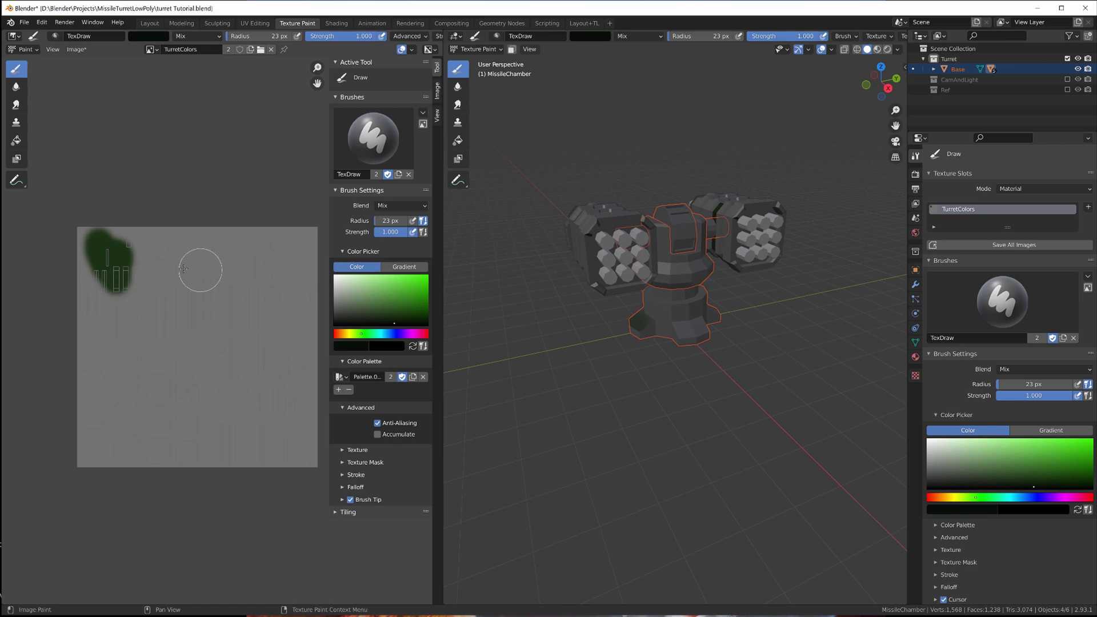
{"action": "left_click", "coordinate": [165, 255]}
{"action": "left_click_drag", "start_coordinate": [168, 245], "coordinate": [242, 295]}
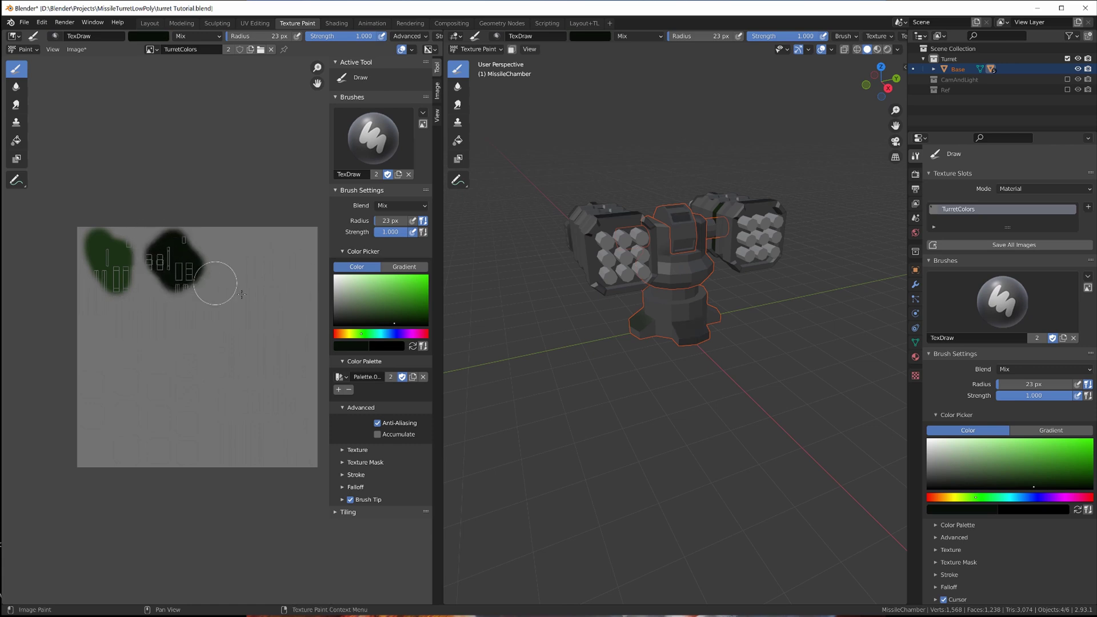
Paint a mid-green swatch and a yellow swatch to the right.
{"action": "left_click", "coordinate": [358, 334]}
{"action": "left_click", "coordinate": [380, 302]}
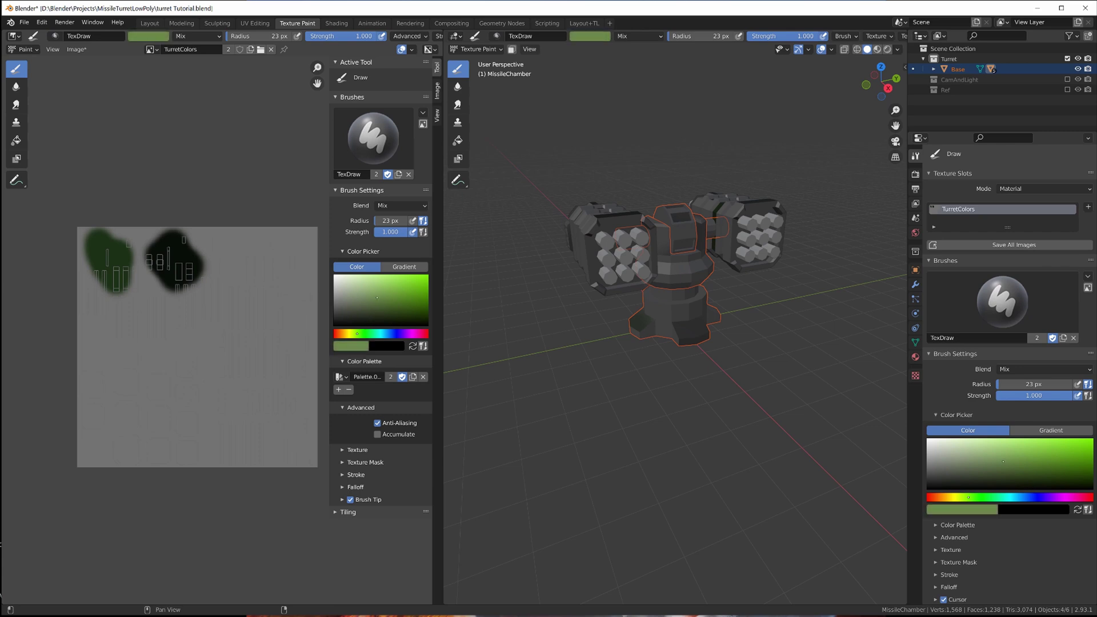
{"action": "mouse_move", "coordinate": [235, 264]}
{"action": "left_mouse_down"}
{"action": "mouse_move", "coordinate": [240, 252]}
{"action": "mouse_move", "coordinate": [229, 275]}
{"action": "mouse_move", "coordinate": [237, 269]}
{"action": "left_mouse_up"}
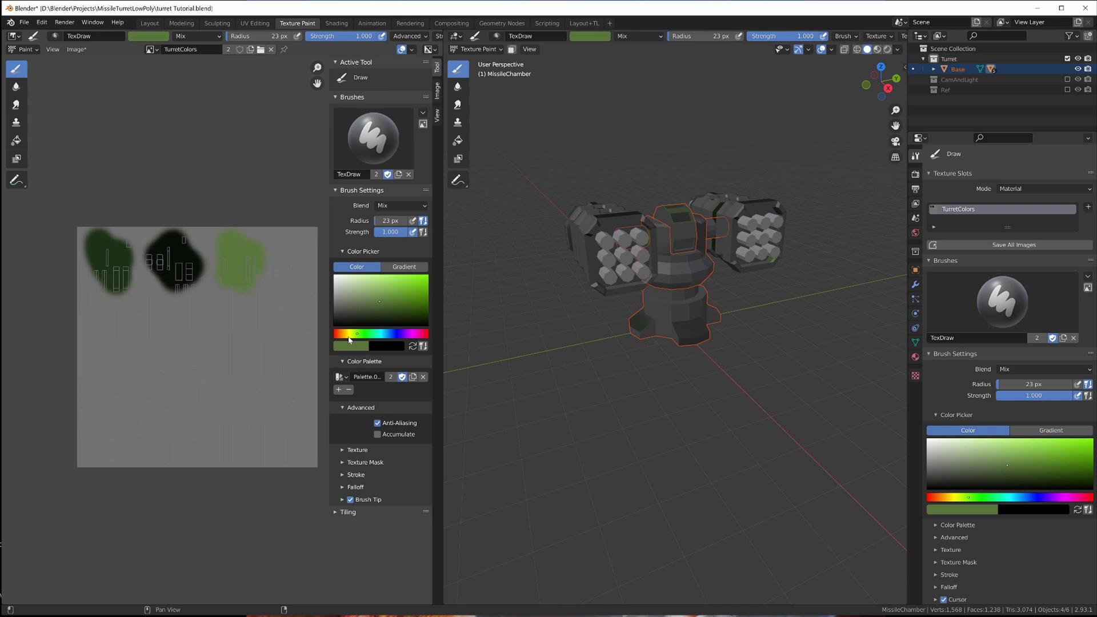
{"action": "left_click", "coordinate": [349, 334]}
{"action": "left_click", "coordinate": [380, 306]}
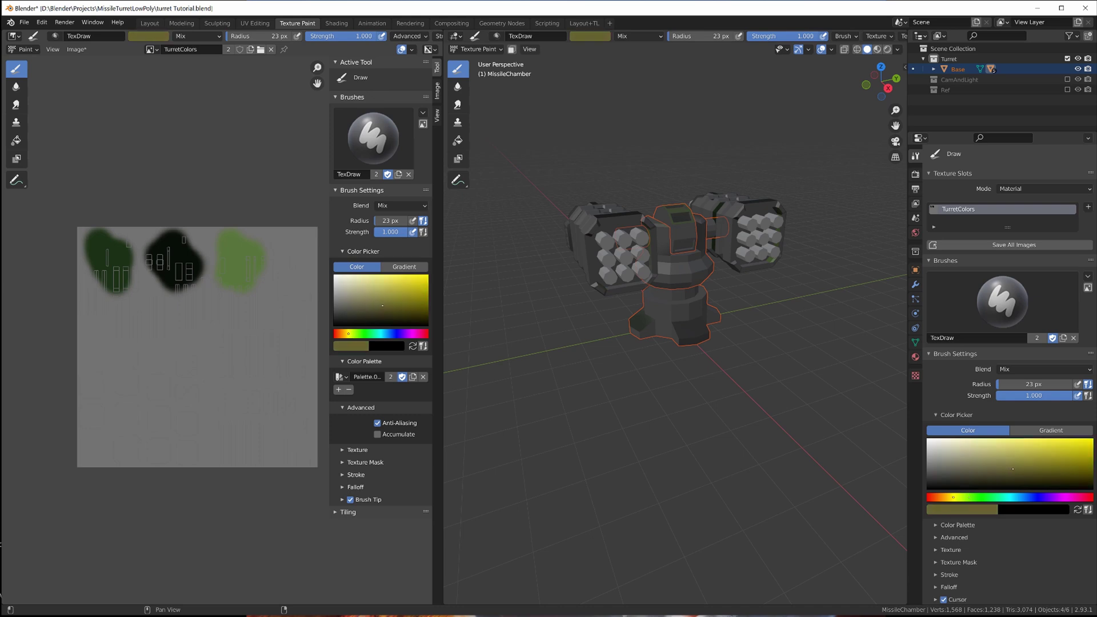
{"action": "left_click_drag", "start_coordinate": [386, 306], "coordinate": [392, 301]}
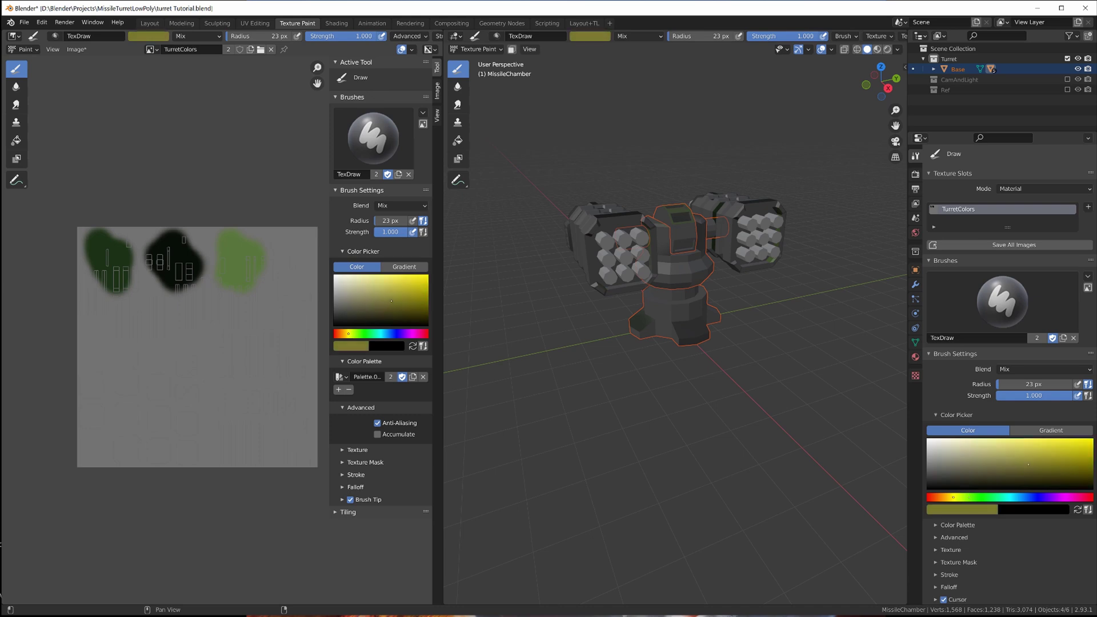
{"action": "left_click_drag", "start_coordinate": [282, 257], "coordinate": [267, 256]}
Repaint the mid-green swatch a darker olive and add a red swatch below.
{"action": "key", "text": "s"}
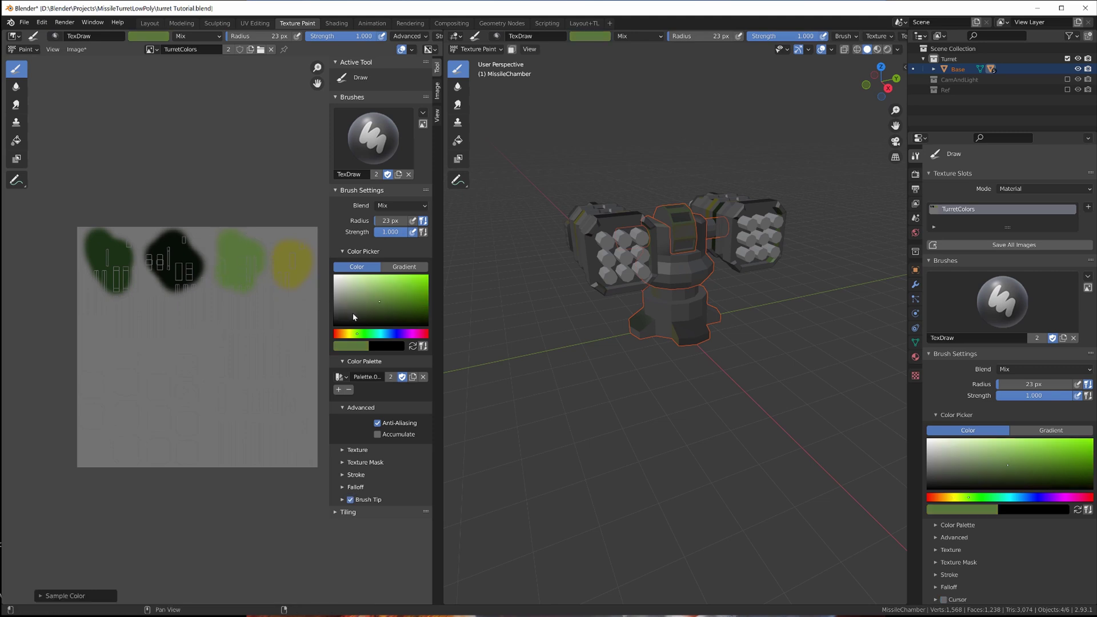
{"action": "left_click", "coordinate": [383, 307]}
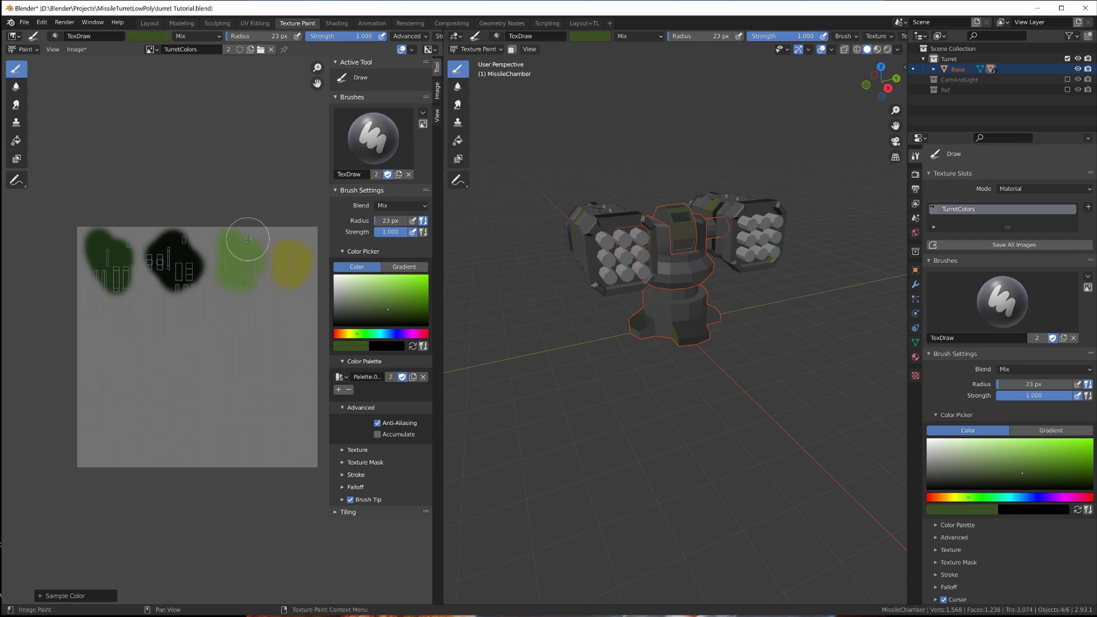
{"action": "mouse_move", "coordinate": [240, 245]}
{"action": "left_mouse_down"}
{"action": "mouse_move", "coordinate": [231, 268]}
{"action": "mouse_move", "coordinate": [238, 281]}
{"action": "mouse_move", "coordinate": [248, 257]}
{"action": "mouse_move", "coordinate": [256, 282]}
{"action": "mouse_move", "coordinate": [249, 259]}
{"action": "mouse_move", "coordinate": [239, 284]}
{"action": "mouse_move", "coordinate": [237, 239]}
{"action": "mouse_move", "coordinate": [250, 265]}
{"action": "left_mouse_up"}
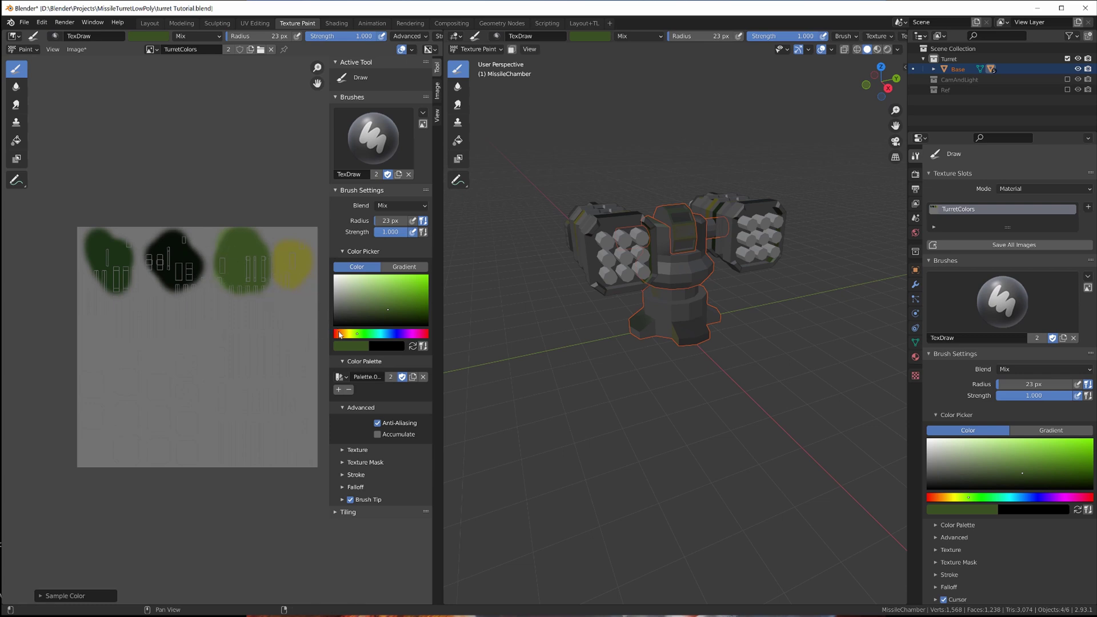
{"action": "left_click_drag", "start_coordinate": [340, 335], "coordinate": [337, 335]}
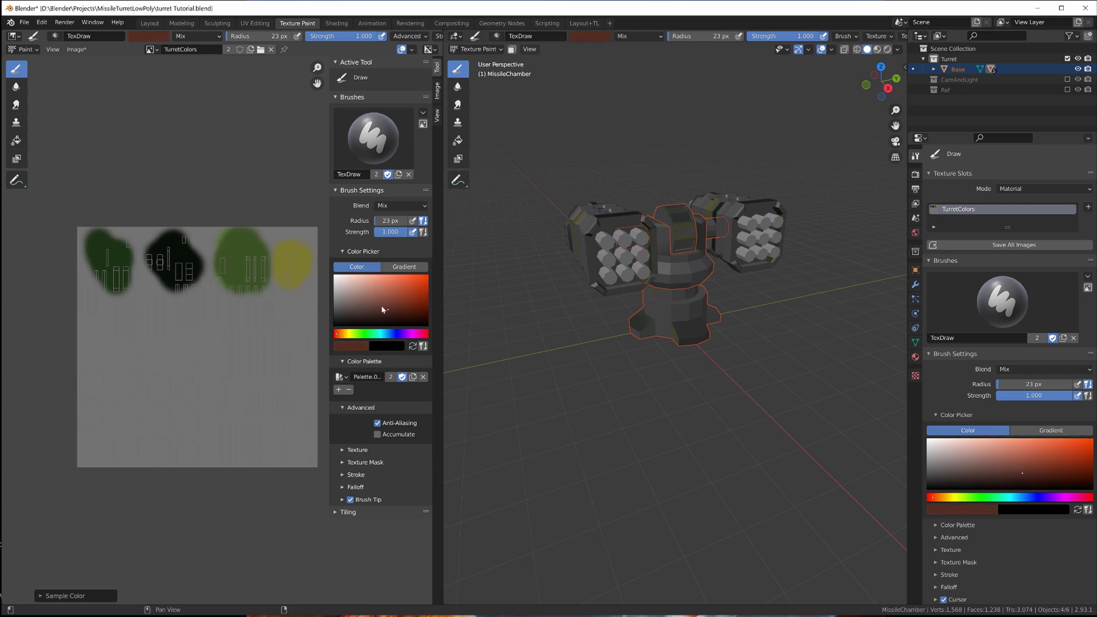
{"action": "left_click_drag", "start_coordinate": [390, 308], "coordinate": [397, 311]}
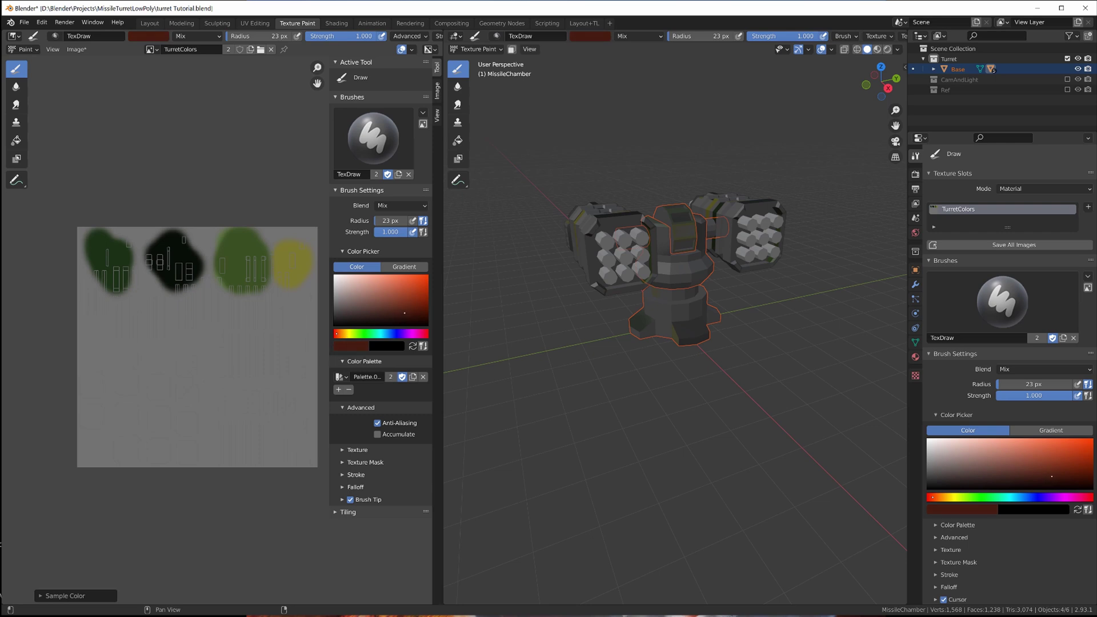
{"action": "left_click_drag", "start_coordinate": [406, 311], "coordinate": [402, 308]}
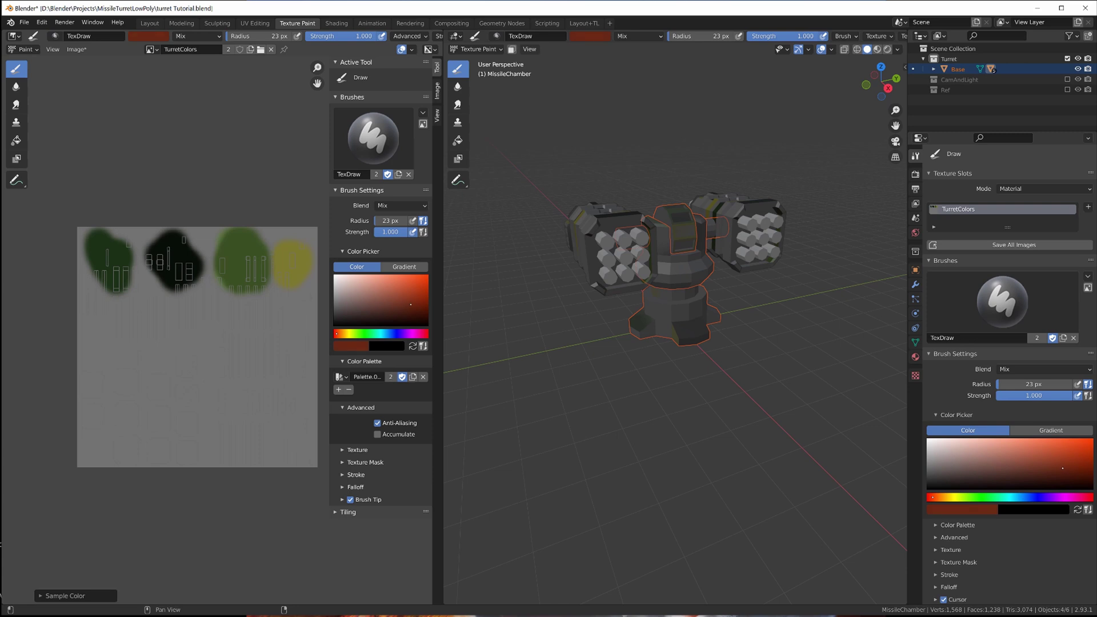
{"action": "mouse_move", "coordinate": [115, 313]}
{"action": "left_mouse_down"}
{"action": "mouse_move", "coordinate": [113, 347]}
{"action": "mouse_move", "coordinate": [135, 331]}
{"action": "mouse_move", "coordinate": [120, 317]}
{"action": "mouse_move", "coordinate": [137, 362]}
{"action": "mouse_move", "coordinate": [134, 306]}
{"action": "mouse_move", "coordinate": [98, 324]}
{"action": "left_mouse_up"}
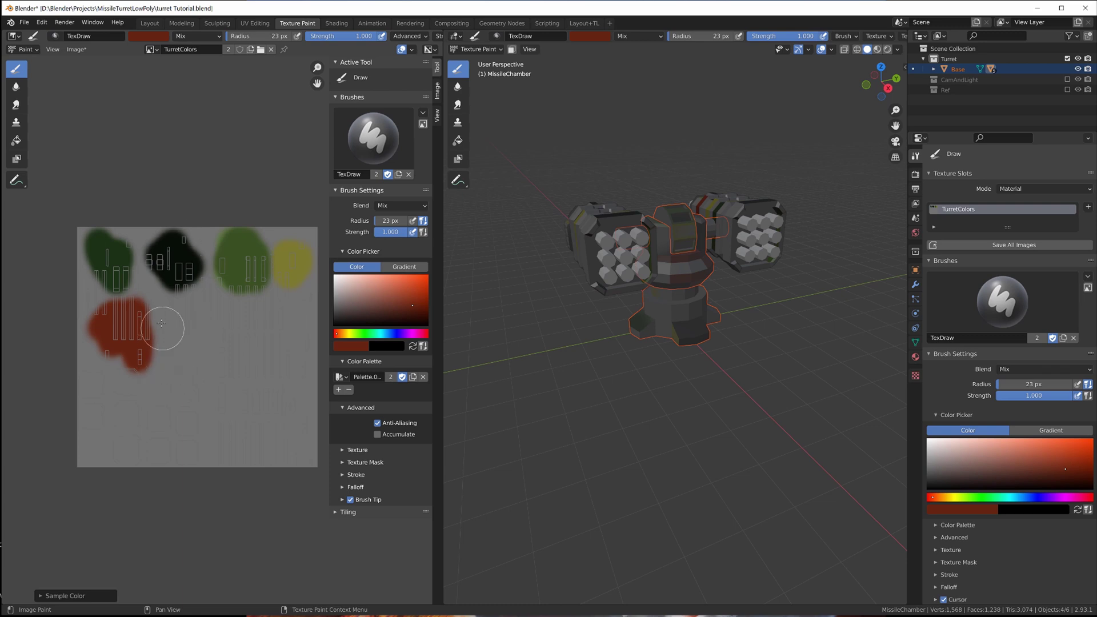
Save the painted TurretColors texture with Image > Save and orbit to inspect the turret.
{"action": "left_click", "coordinate": [68, 50]}
{"action": "left_click", "coordinate": [78, 49]}
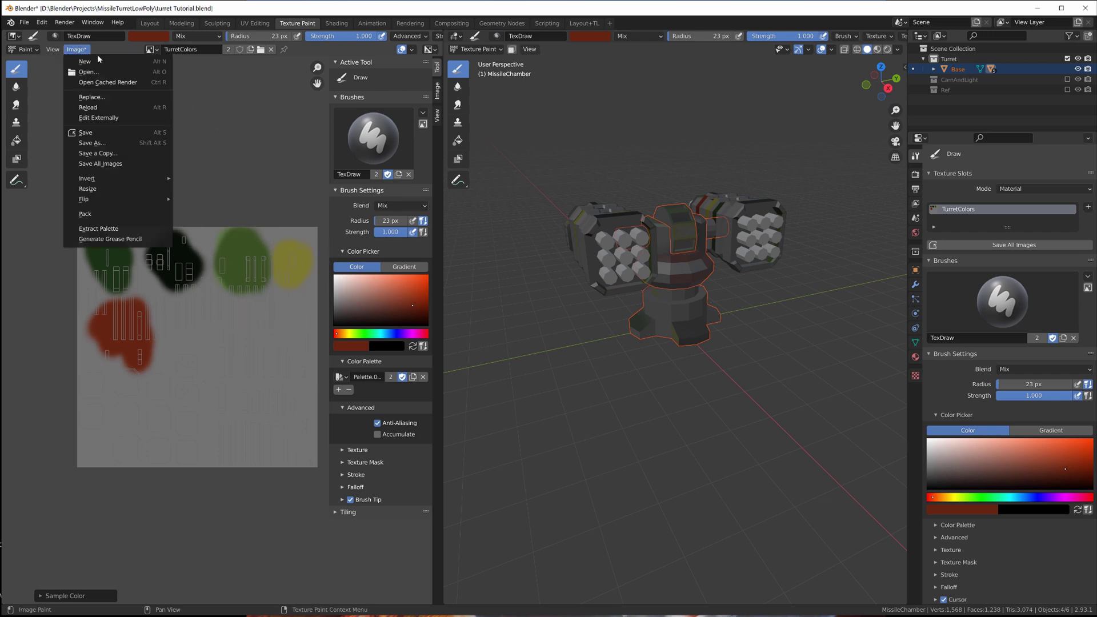
{"action": "left_click", "coordinate": [114, 133]}
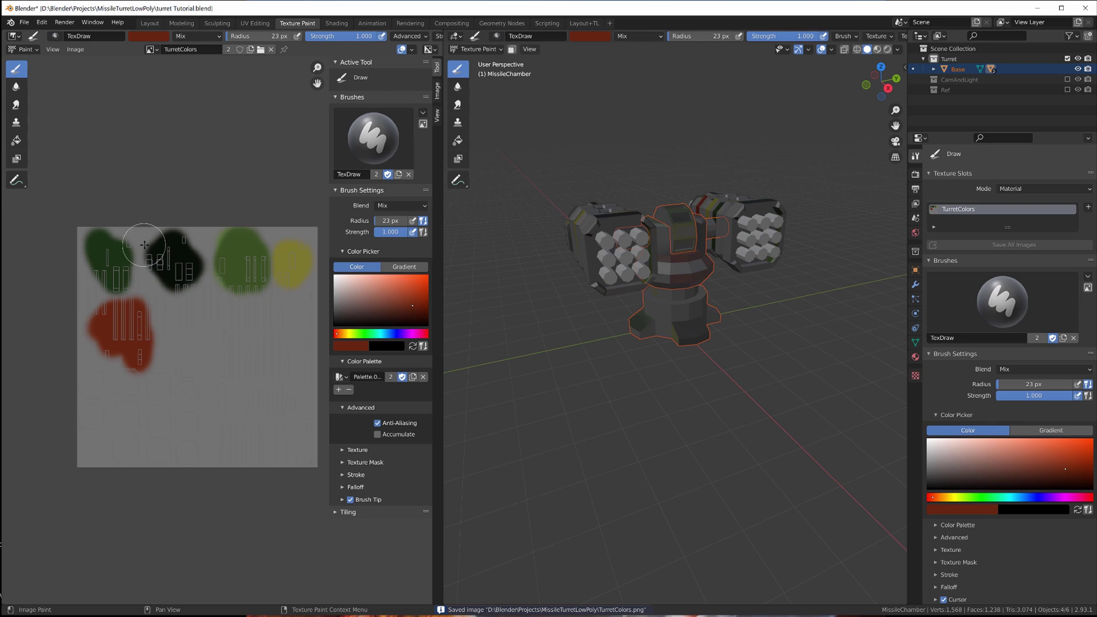
{"action": "scroll", "coordinate": [144, 245], "scroll_direction": "up", "scroll_amount": 2}
{"action": "scroll", "coordinate": [146, 252], "scroll_direction": "down", "scroll_amount": 2}
{"action": "mouse_move", "coordinate": [165, 266]}
{"action": "middle_mouse_down"}
{"action": "mouse_move", "coordinate": [144, 302]}
{"action": "mouse_move", "coordinate": [150, 325]}
{"action": "middle_mouse_up"}
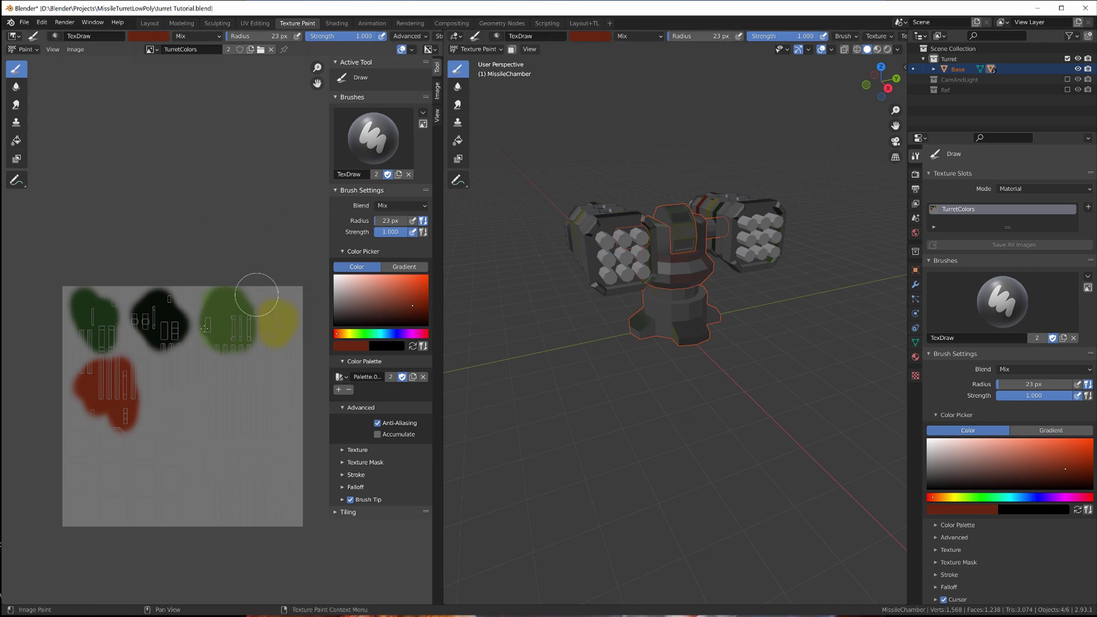
{"action": "middle_click_drag", "start_coordinate": [552, 243], "coordinate": [529, 262]}
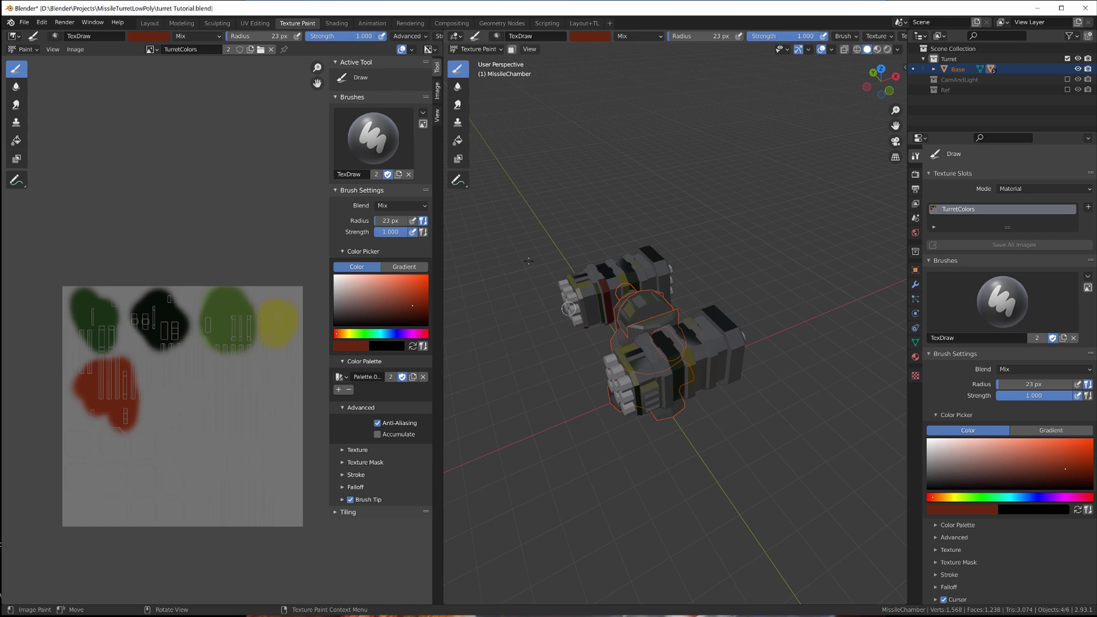
Show the turret in Material Preview and orbit to inspect its painted sides.
{"action": "mouse_move", "coordinate": [665, 312]}
{"action": "middle_mouse_down"}
{"action": "mouse_move", "coordinate": [720, 314]}
{"action": "mouse_move", "coordinate": [549, 288]}
{"action": "middle_mouse_up"}
{"action": "scroll", "coordinate": [572, 274], "scroll_direction": "up", "scroll_amount": 2}
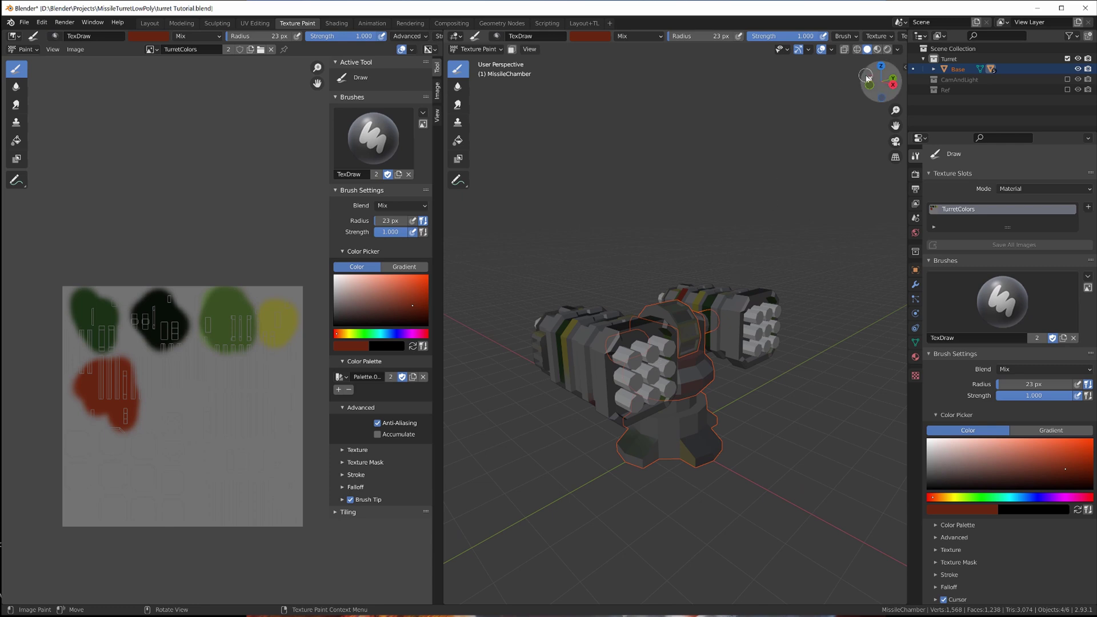
{"action": "left_click", "coordinate": [877, 49]}
{"action": "middle_click_drag", "start_coordinate": [607, 366], "coordinate": [719, 392]}
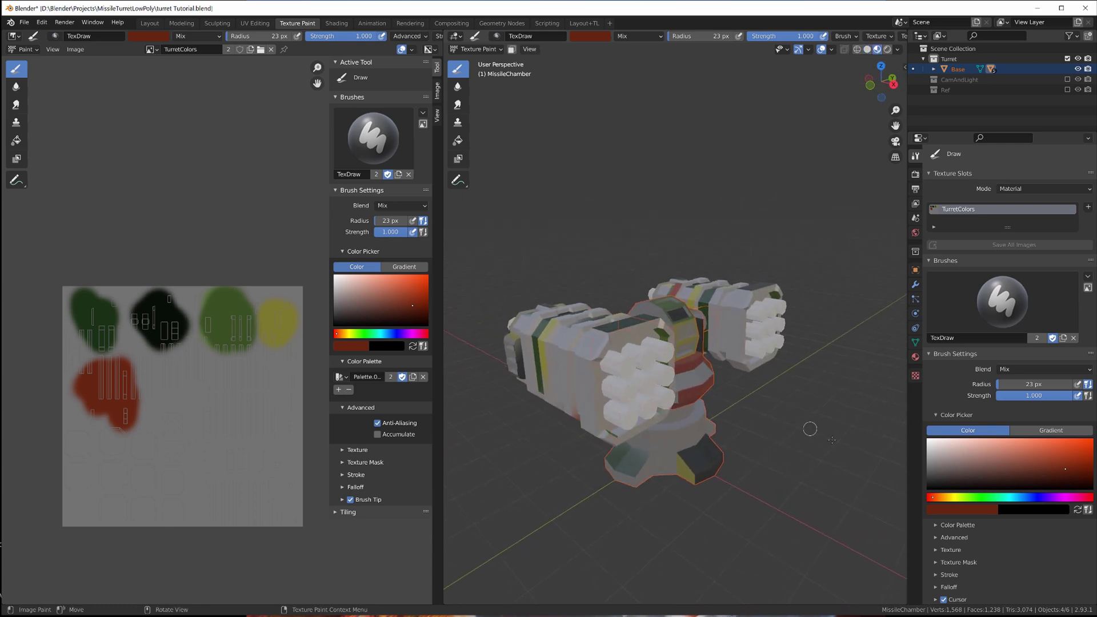
Raise the Turret material's Roughness from 0.400 to 1.000 for a matte look.
{"action": "left_click", "coordinate": [916, 376]}
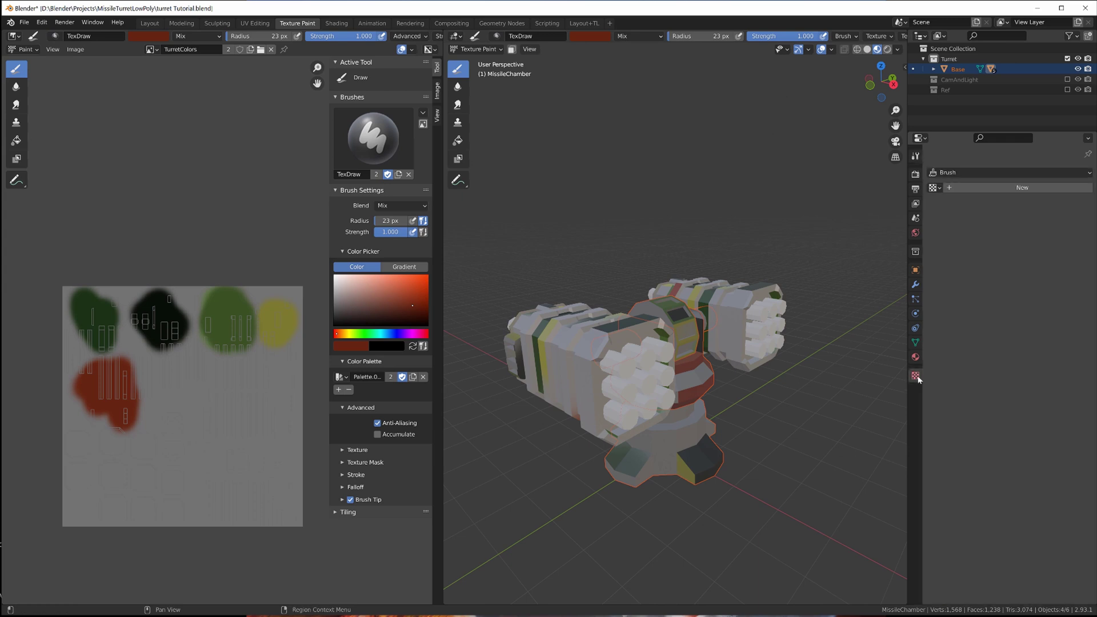
{"action": "left_click", "coordinate": [916, 357]}
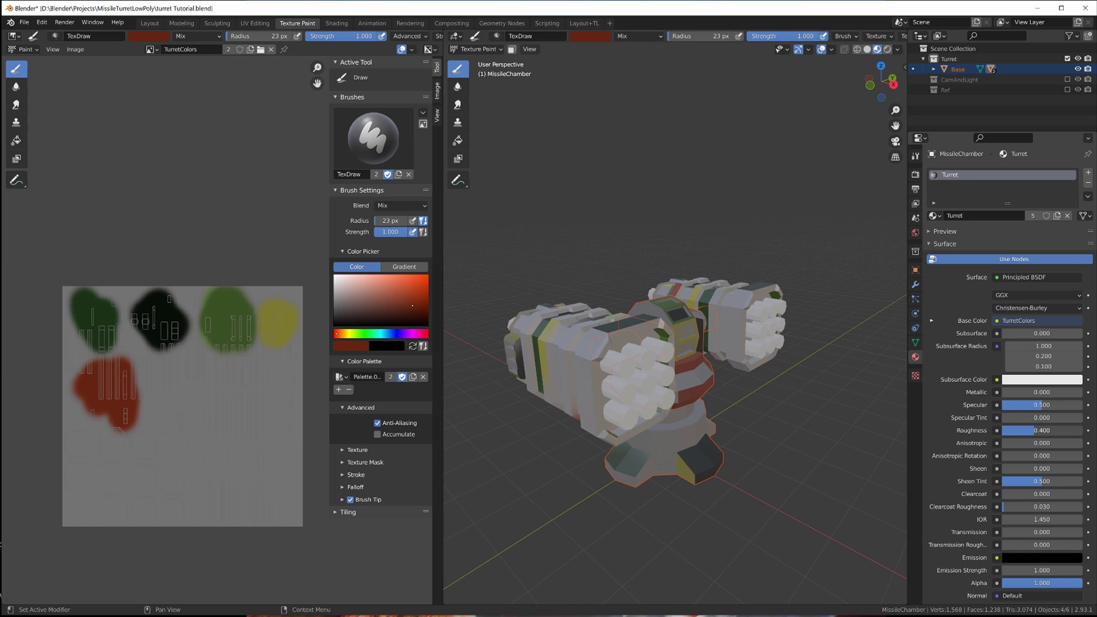
{"action": "mouse_move", "coordinate": [1035, 430]}
{"action": "left_mouse_down"}
{"action": "mouse_move", "coordinate": [1082, 430]}
{"action": "mouse_move", "coordinate": [1004, 431]}
{"action": "mouse_move", "coordinate": [1082, 430]}
{"action": "left_mouse_up"}
{"action": "middle_click_drag", "start_coordinate": [722, 276], "coordinate": [644, 349]}
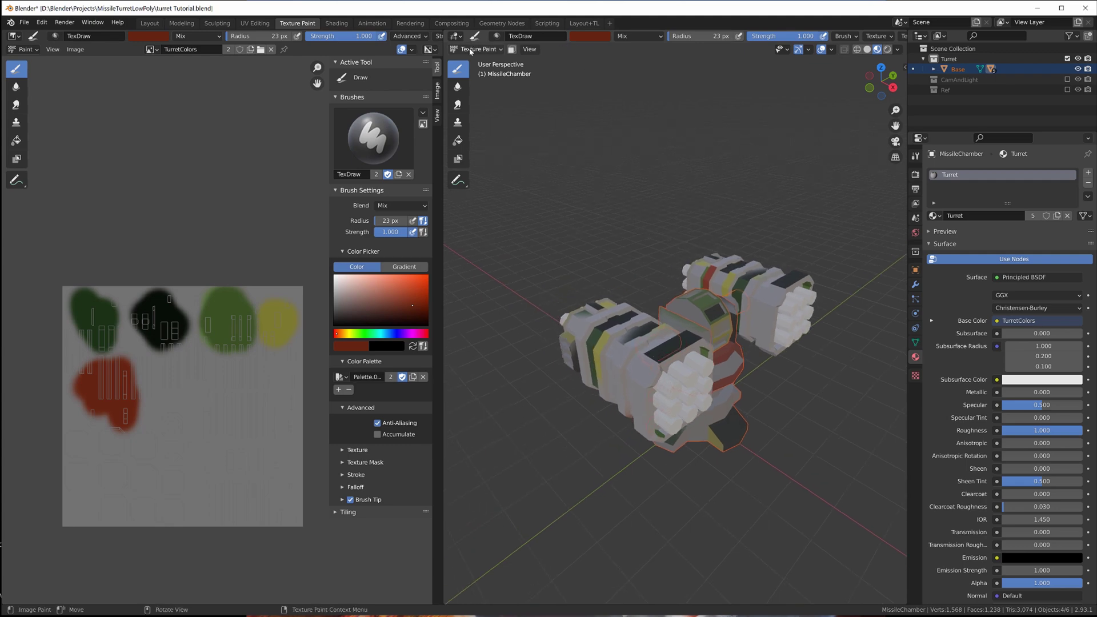
Switch to the UV Editing workspace and view the turret's texture colours in Material Preview.
{"action": "left_click", "coordinate": [255, 23]}
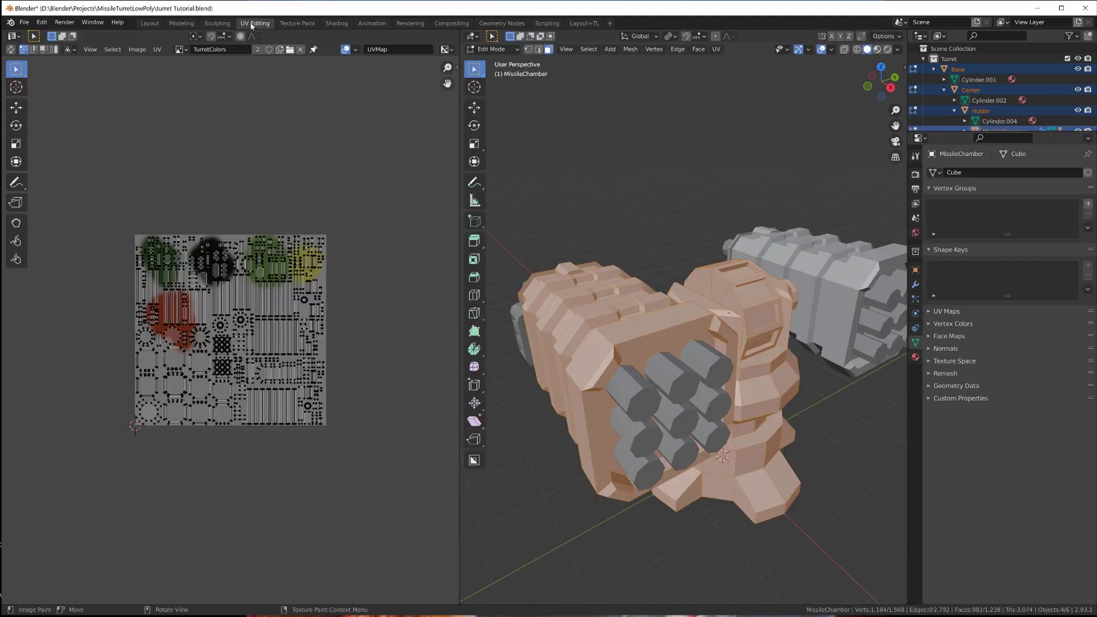
{"action": "middle_click_drag", "start_coordinate": [618, 323], "coordinate": [774, 161]}
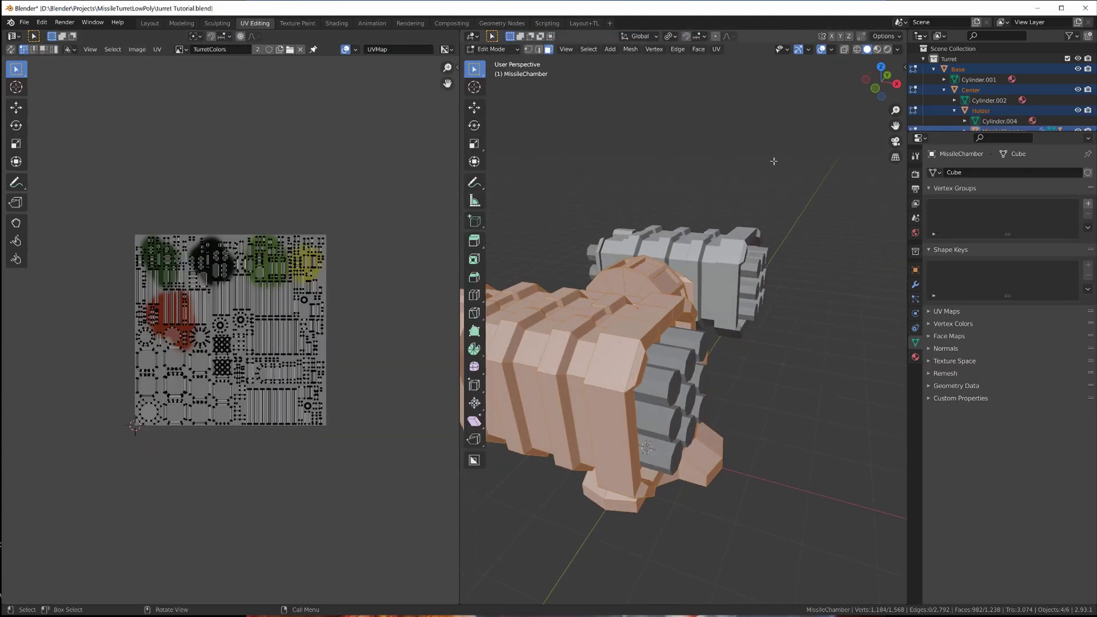
{"action": "left_click", "coordinate": [878, 50]}
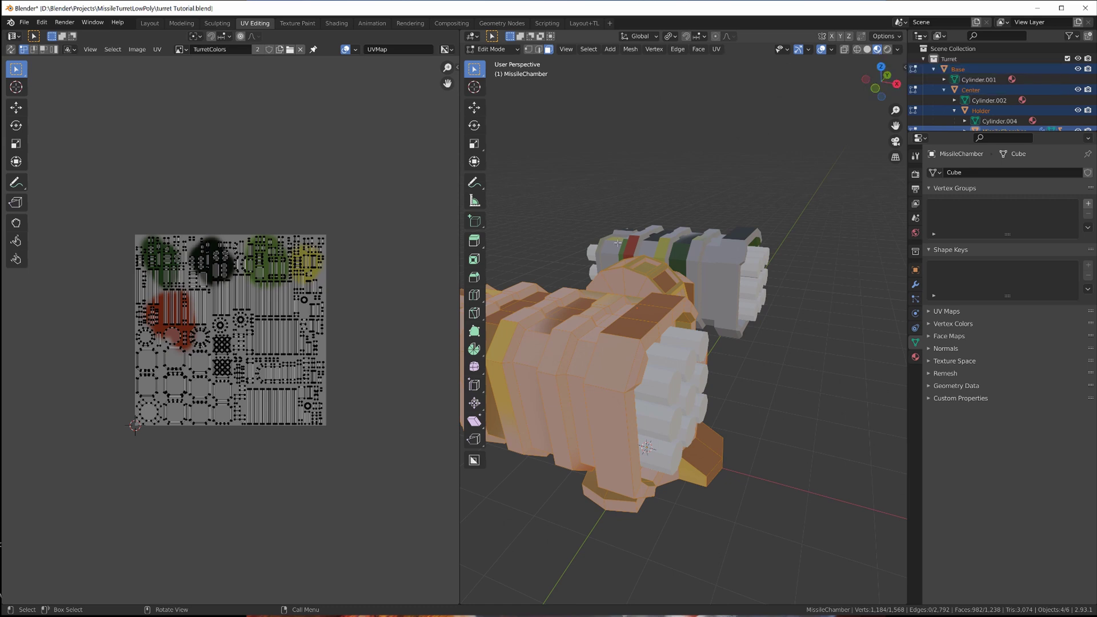
{"action": "middle_click_drag", "start_coordinate": [657, 263], "coordinate": [678, 332]}
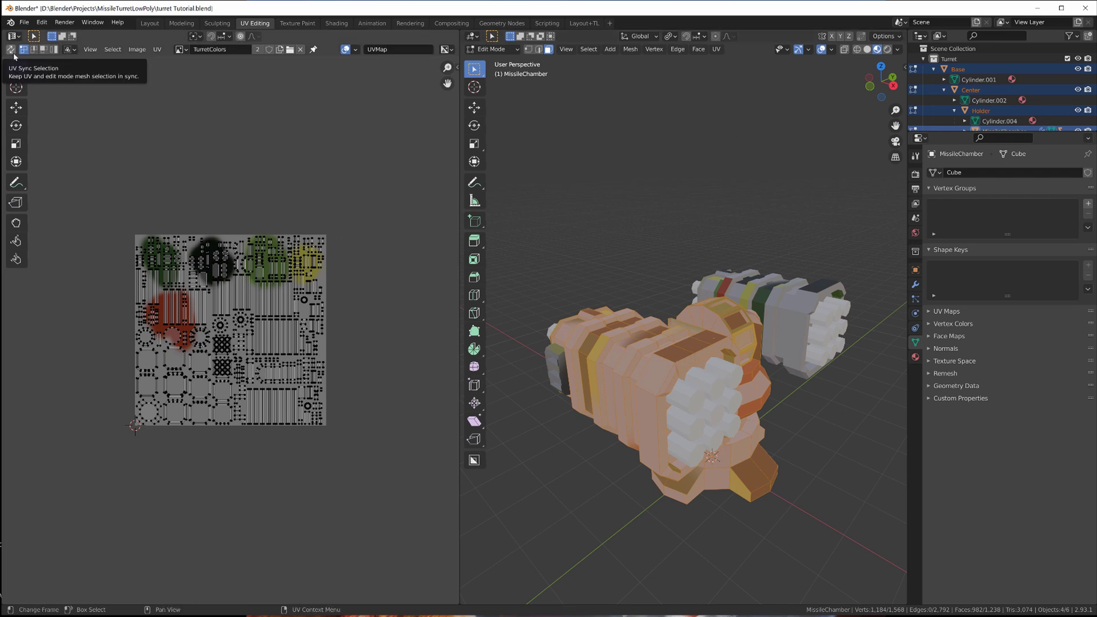
Enable UV Sync Selection and shrink the chamber's UVs into a tiny square on the black blob.
{"action": "left_click", "coordinate": [11, 50]}
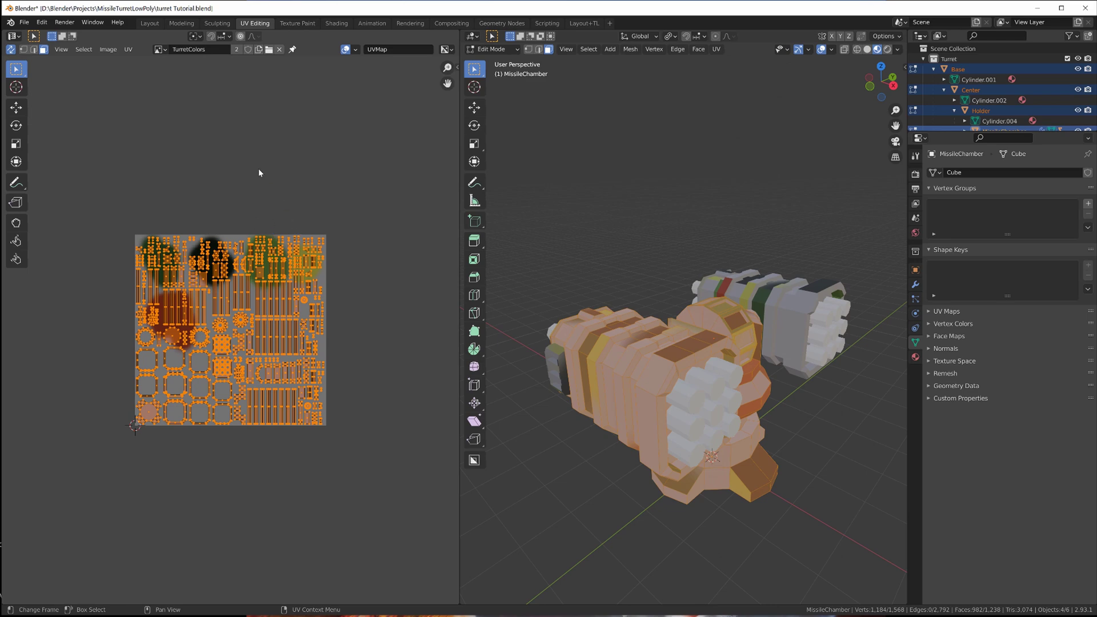
{"action": "key", "text": "s"}
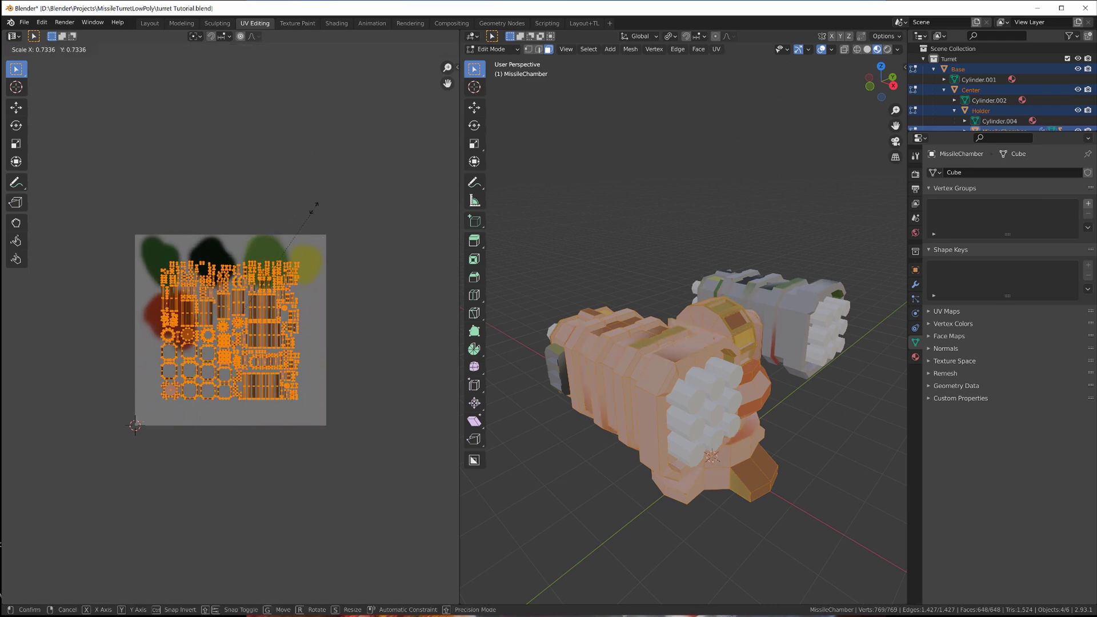
{"action": "left_click", "coordinate": [274, 272]}
{"action": "key", "text": "s"}
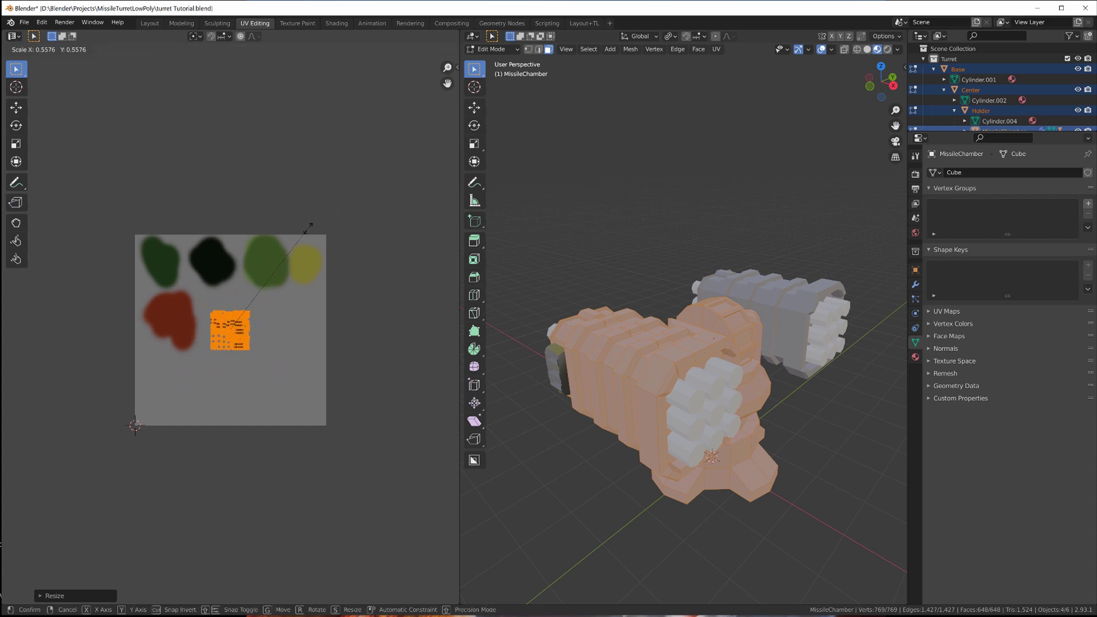
{"action": "left_click", "coordinate": [347, 198]}
{"action": "key", "text": "s"}
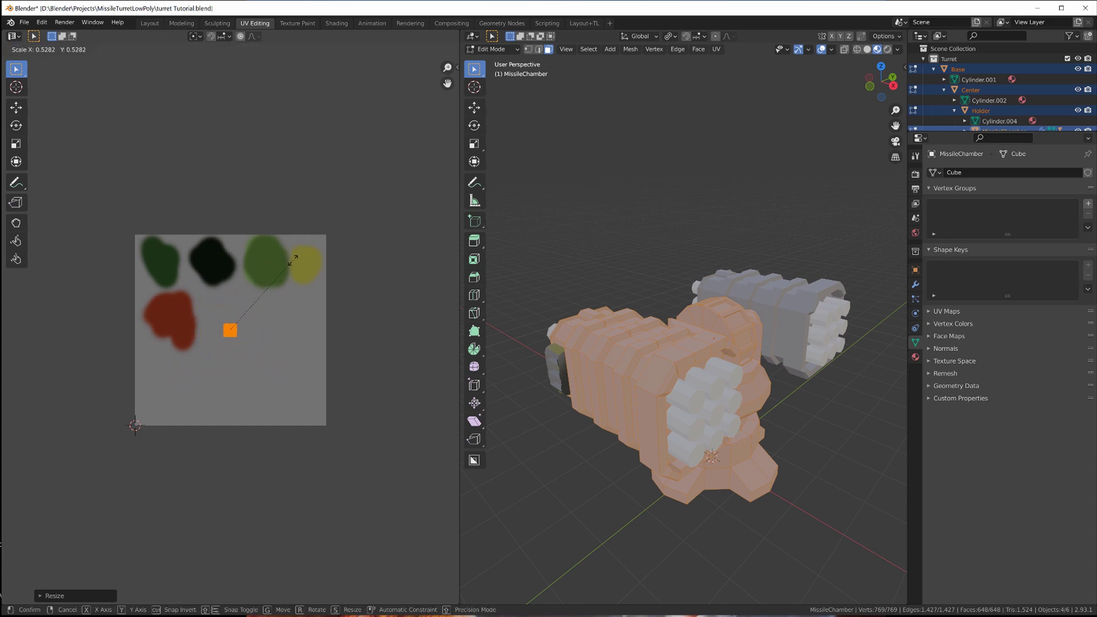
{"action": "left_click", "coordinate": [289, 264]}
{"action": "key", "text": "g"}
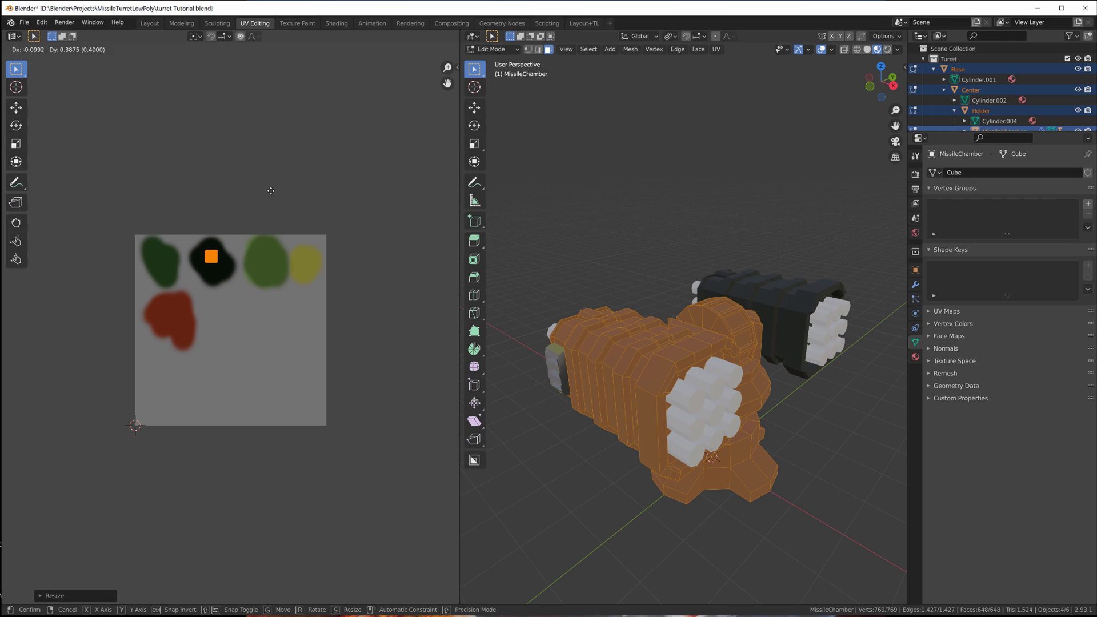
{"action": "left_click", "coordinate": [269, 190]}
Deselect the mesh, orbit to a side view and pick the side panel.
{"action": "left_click", "coordinate": [600, 226]}
{"action": "middle_click_drag", "start_coordinate": [654, 230], "coordinate": [637, 371]}
{"action": "left_click", "coordinate": [639, 377]}
Select the SideDetail object and shrink all its UVs into a small cluster.
{"action": "key", "text": "Tab"}
{"action": "left_click", "coordinate": [638, 370]}
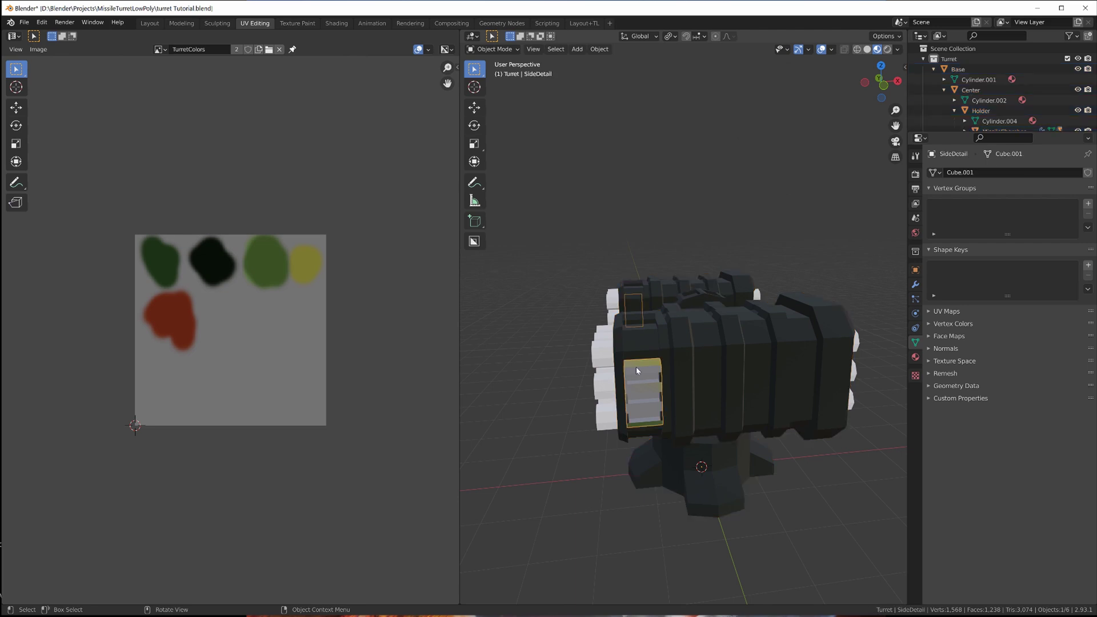
{"action": "key", "text": "Tab"}
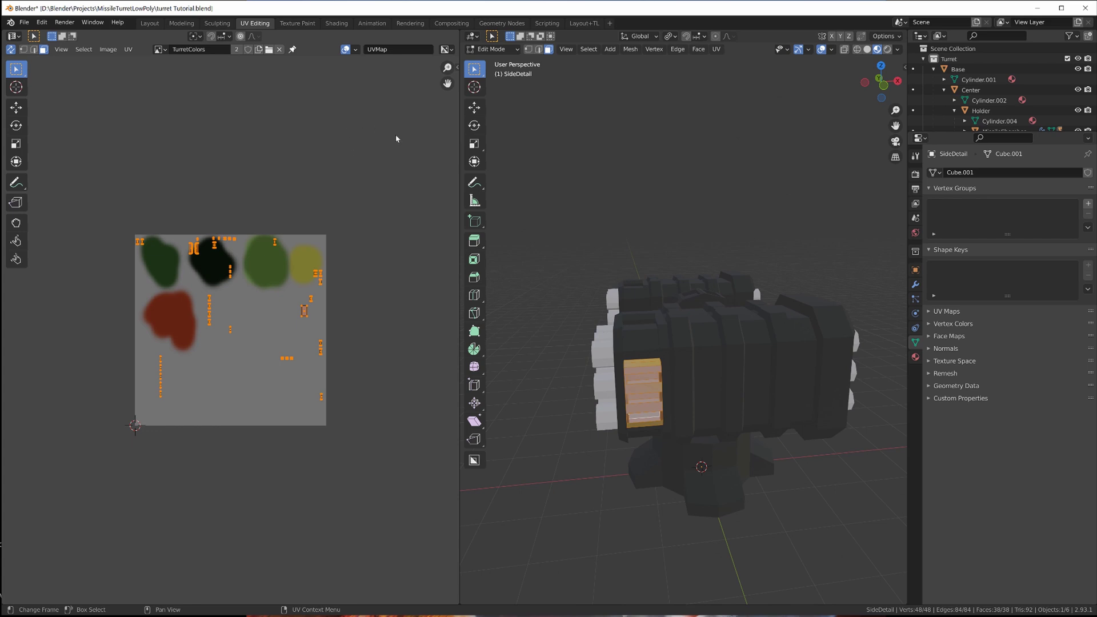
{"action": "key", "text": "s"}
{"action": "left_click", "coordinate": [263, 286]}
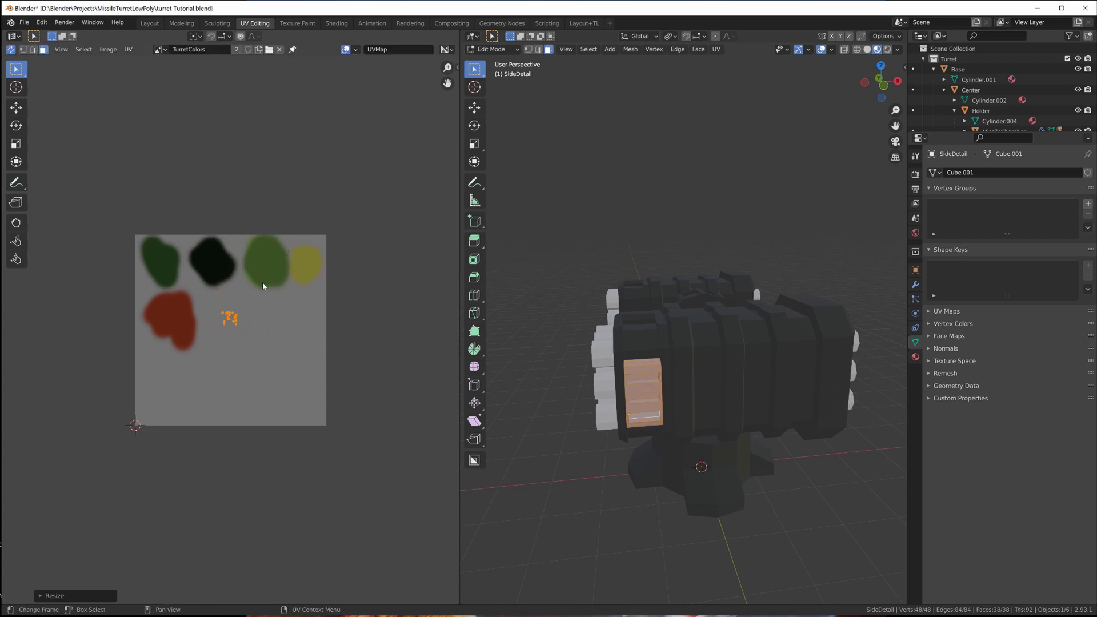
{"action": "key", "text": "s"}
{"action": "left_click", "coordinate": [301, 255]}
Move the SideDetail UVs onto the black blob and return to Object Mode.
{"action": "key", "text": "g"}
{"action": "left_click", "coordinate": [244, 256]}
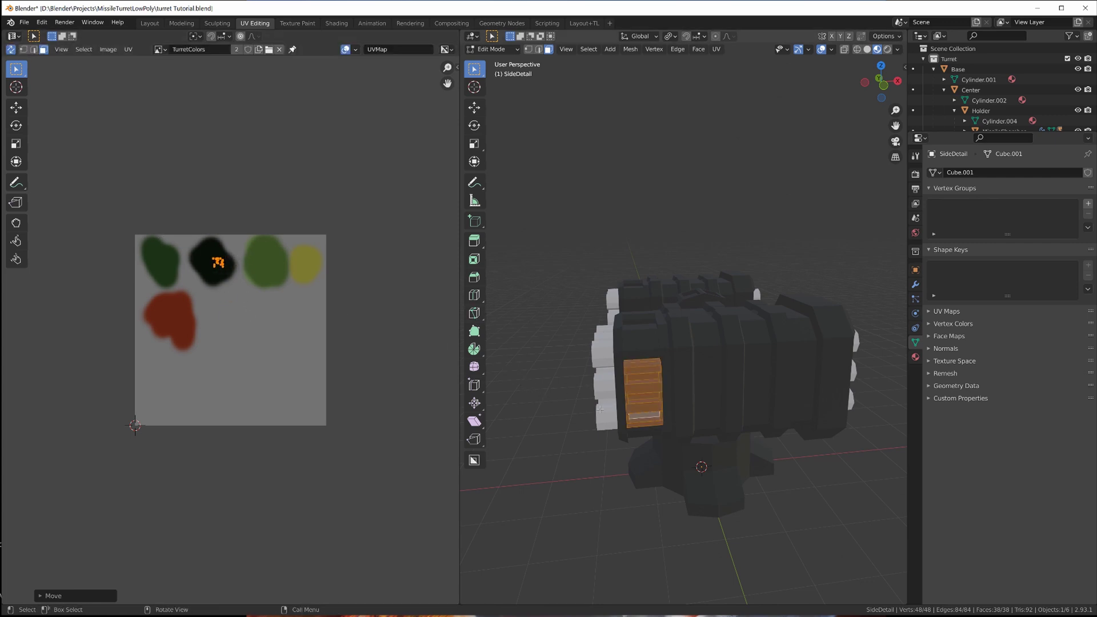
{"action": "key", "text": "alt+a"}
{"action": "middle_click_drag", "start_coordinate": [600, 435], "coordinate": [656, 480]}
{"action": "key", "text": "Tab"}
{"action": "scroll", "coordinate": [631, 430], "scroll_direction": "down", "scroll_amount": 2}
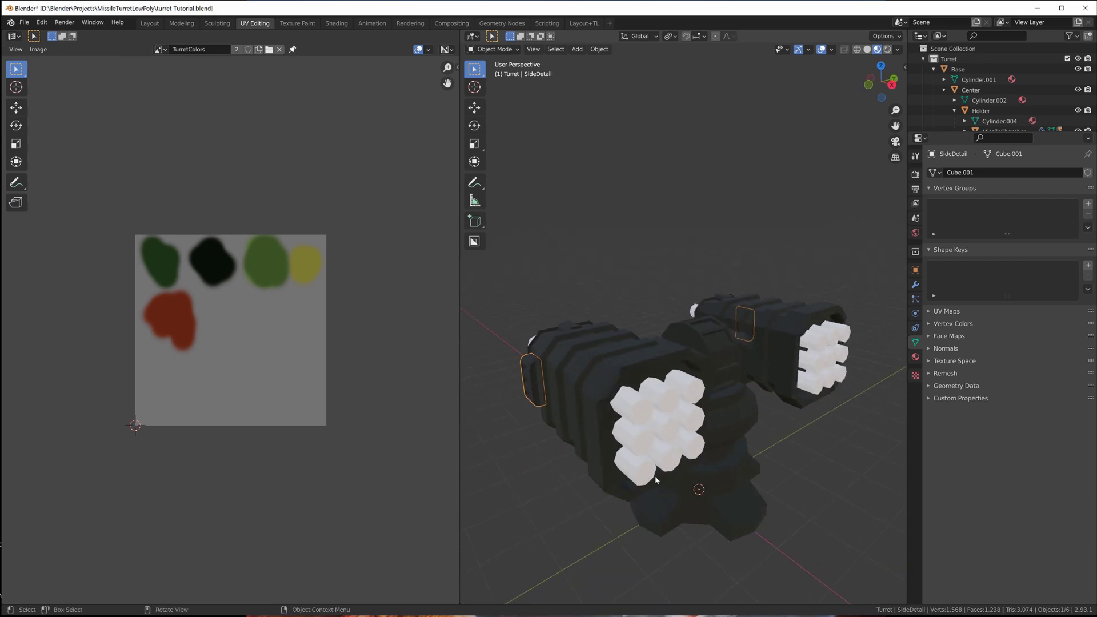
Select MissileChamber and move all its UVs onto the dark green swatch.
{"action": "middle_click_drag", "start_coordinate": [622, 428], "coordinate": [662, 384]}
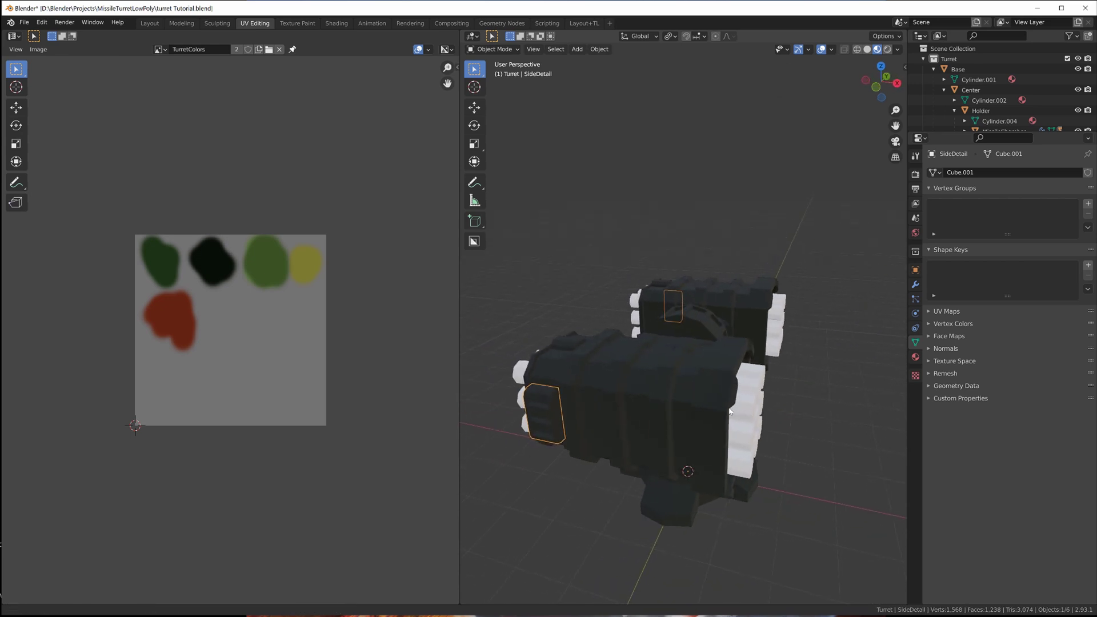
{"action": "left_click", "coordinate": [662, 384]}
{"action": "key", "text": "Tab"}
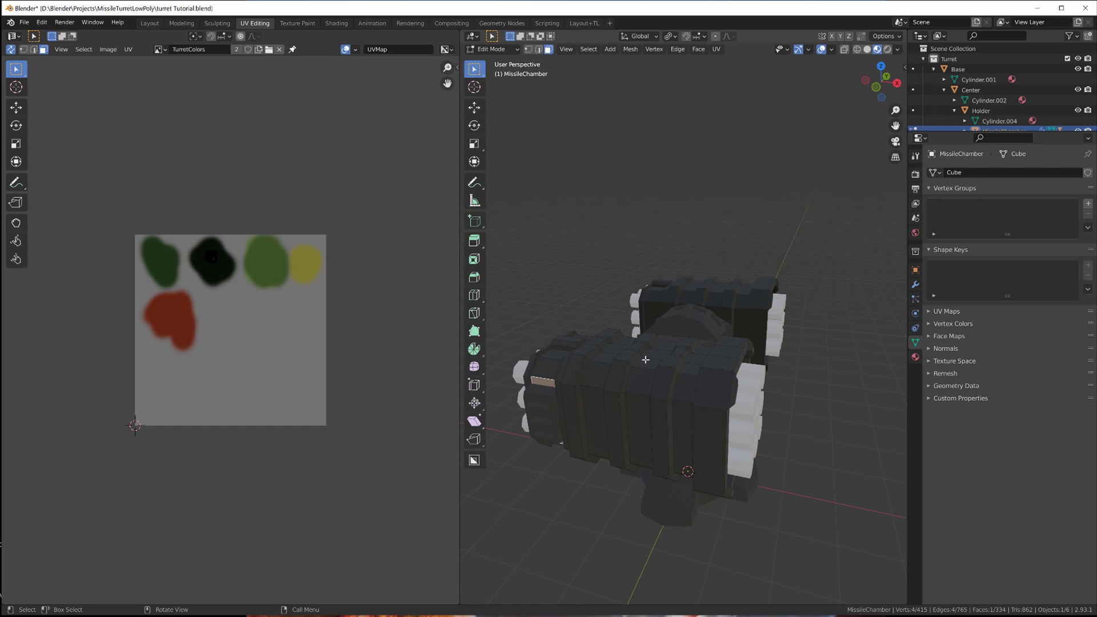
{"action": "key", "text": "a"}
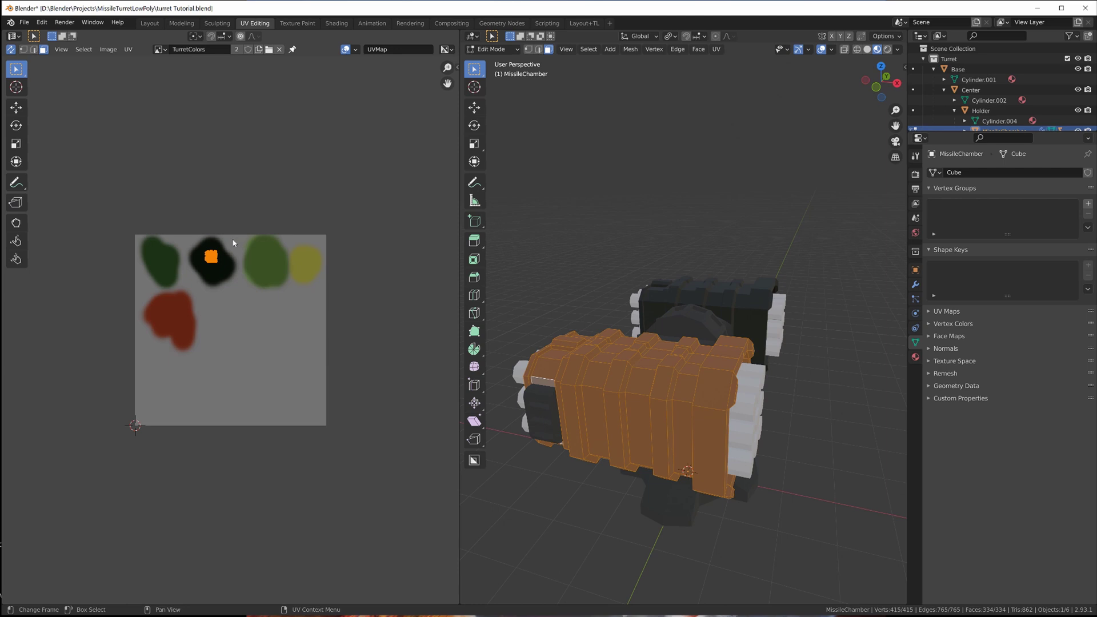
{"action": "key", "text": "g"}
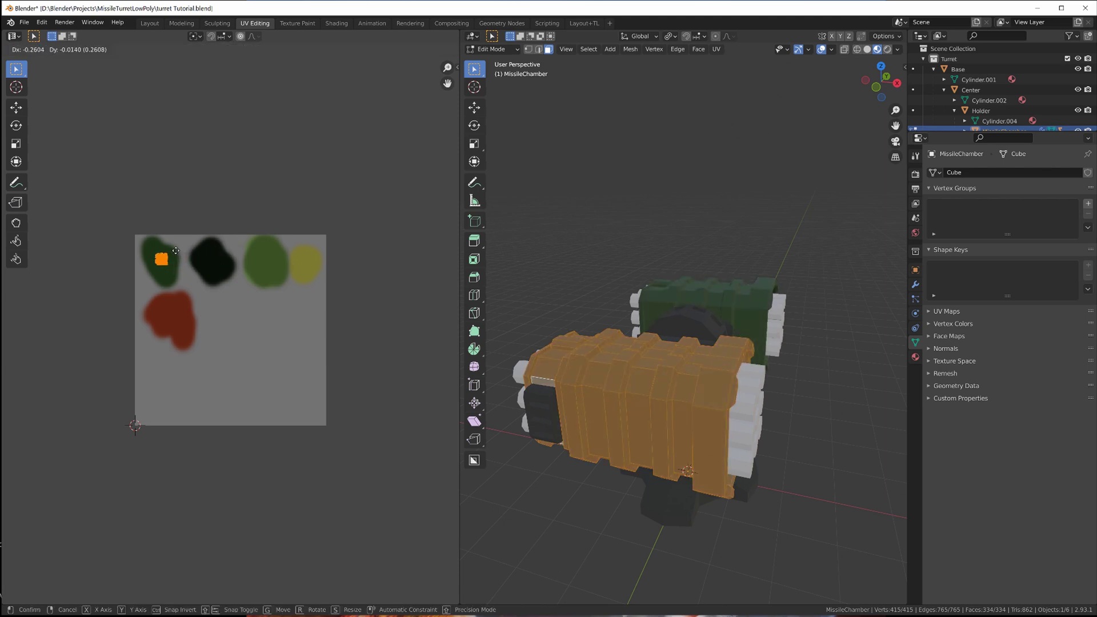
{"action": "left_click", "coordinate": [176, 250]}
{"action": "key", "text": "alt+a"}
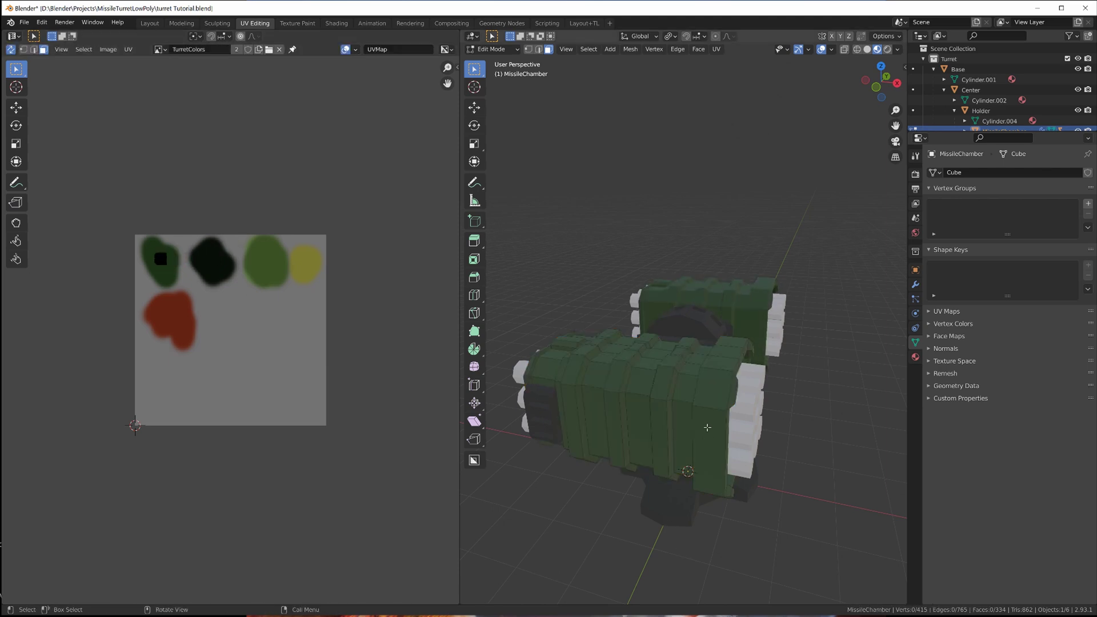
{"action": "middle_click_drag", "start_coordinate": [708, 427], "coordinate": [689, 418]}
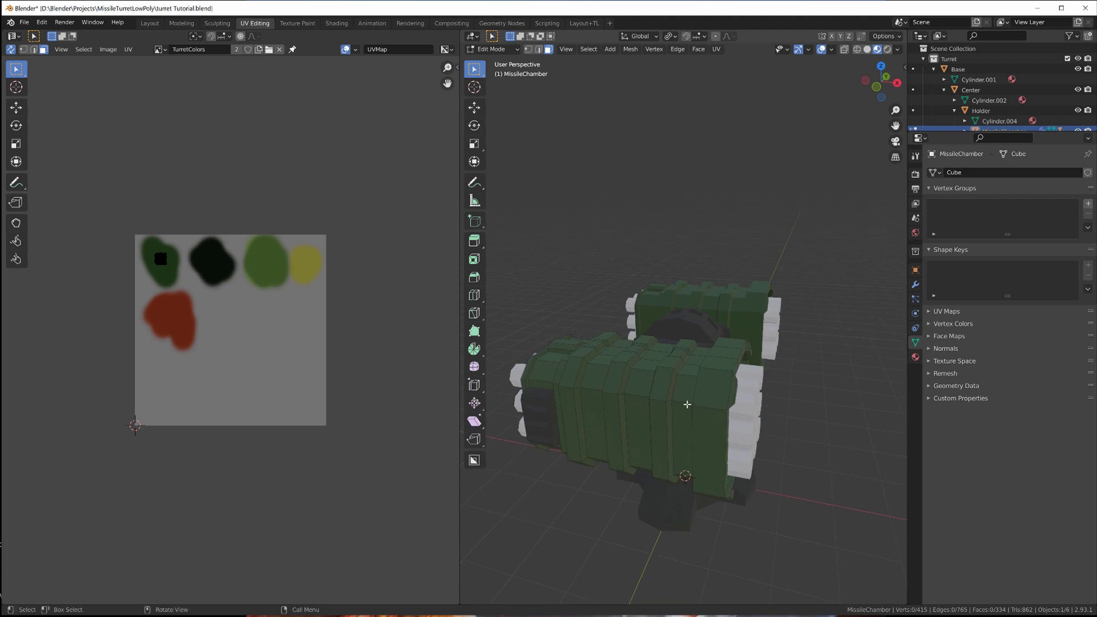
Select the three ring stripes on the missile chamber and grow them into wider bands.
{"action": "left_click", "coordinate": [659, 400], "text": "alt"}
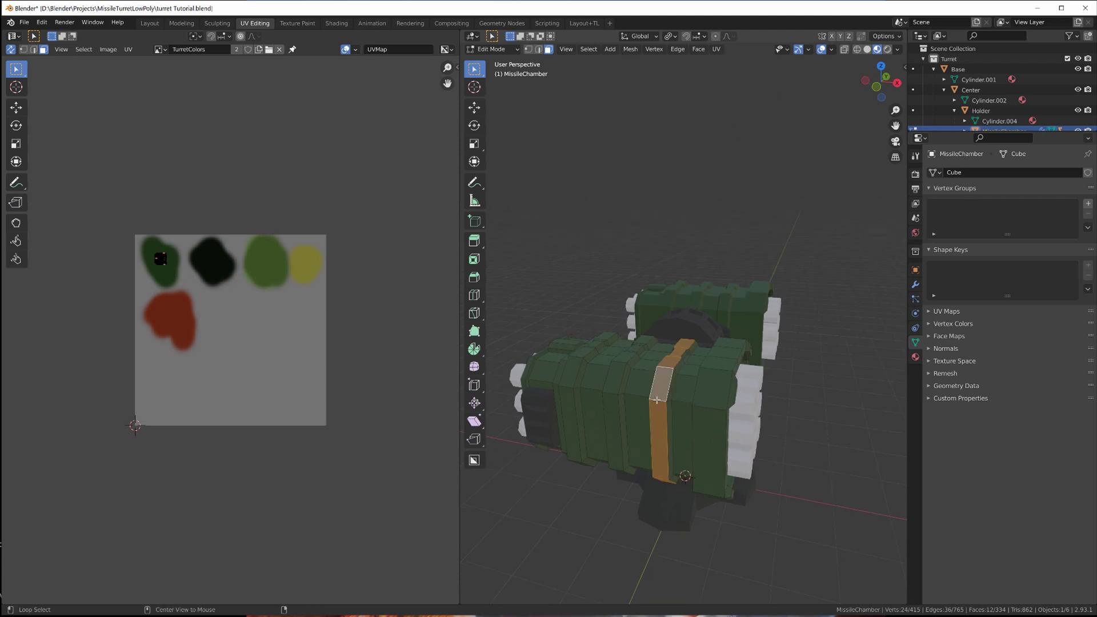
{"action": "left_click", "coordinate": [608, 395], "text": "alt+shift"}
{"action": "left_click", "coordinate": [564, 387], "text": "alt+shift"}
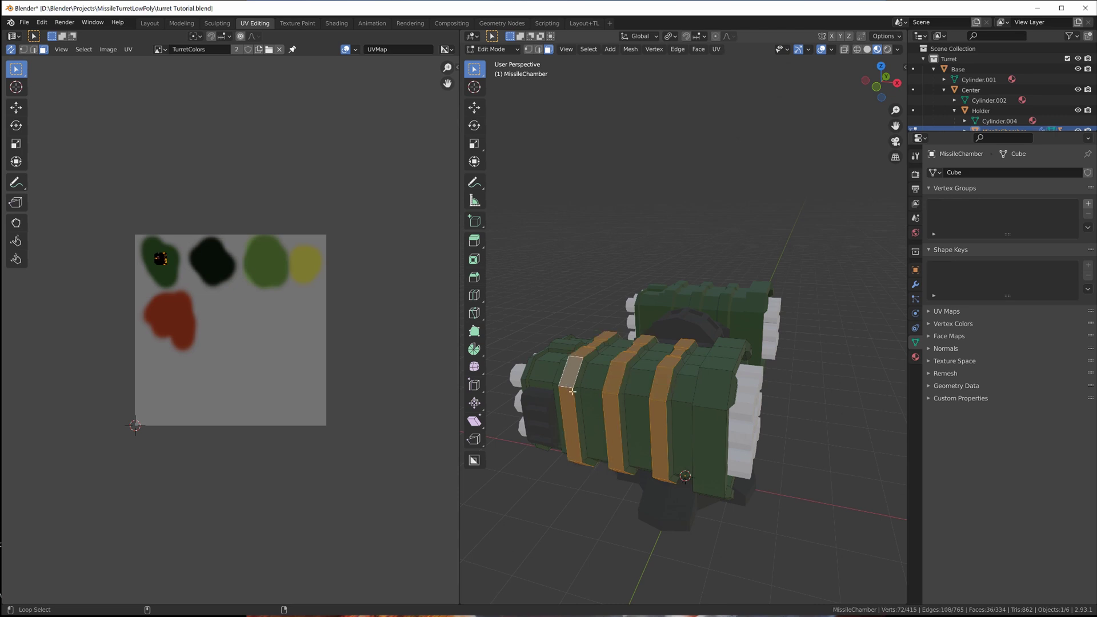
{"action": "middle_click_drag", "start_coordinate": [564, 387], "coordinate": [702, 418]}
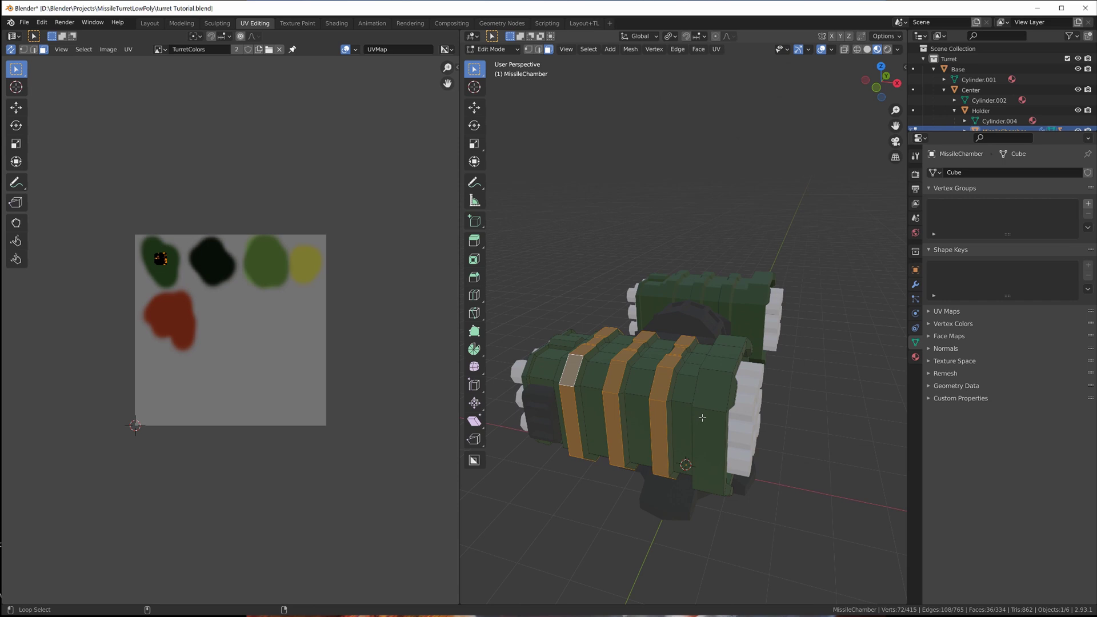
{"action": "middle_click_drag", "start_coordinate": [794, 394], "coordinate": [627, 383]}
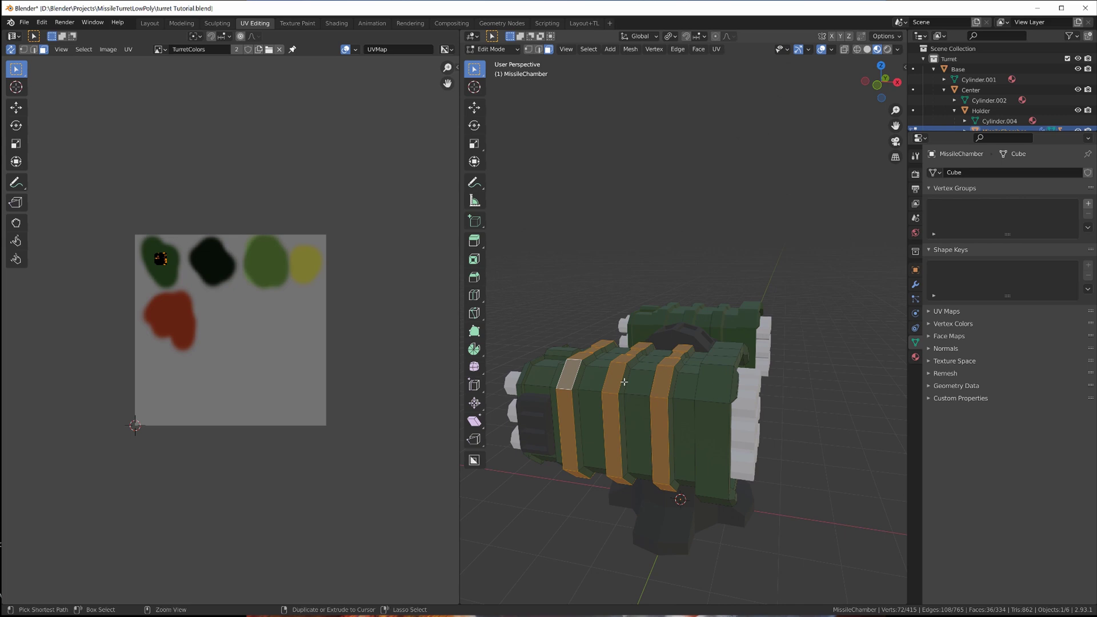
{"action": "key", "text": "ctrl+KP_Add"}
{"action": "middle_click_drag", "start_coordinate": [624, 381], "coordinate": [823, 375]}
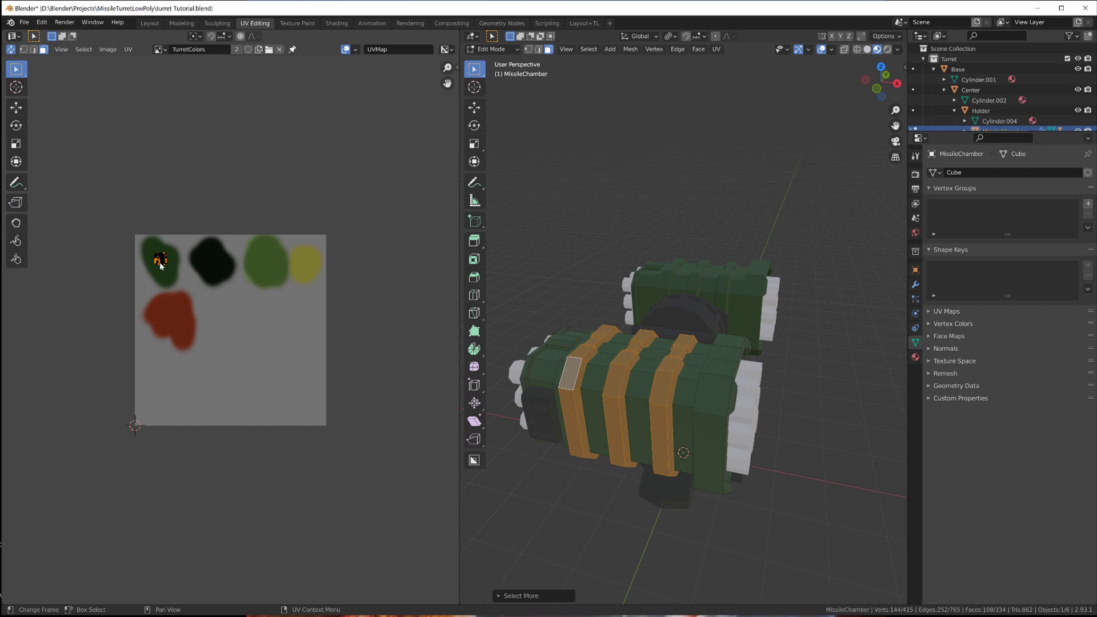
Move the band UVs onto the black swatch, then reselect the three ring stripes.
{"action": "key", "text": "g"}
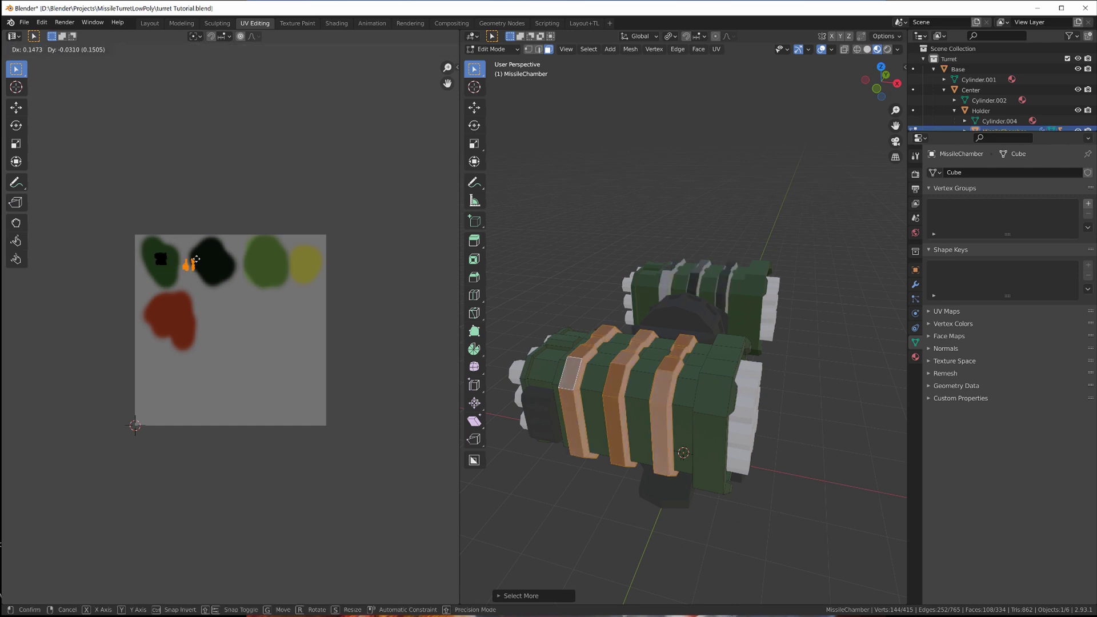
{"action": "key", "text": "Return"}
{"action": "key", "text": "alt+a"}
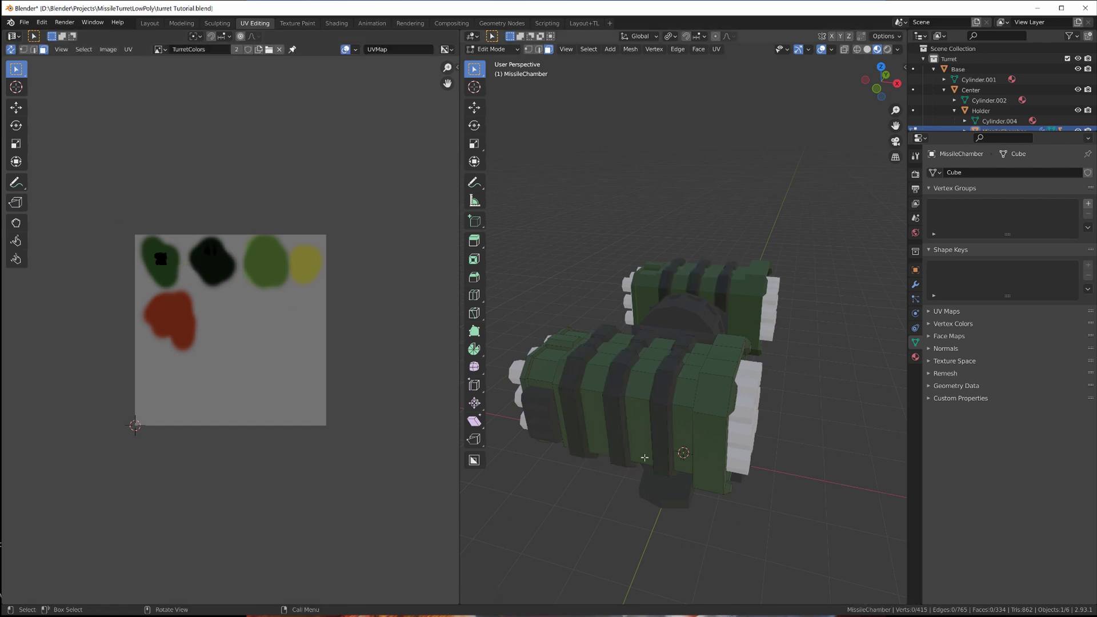
{"action": "mouse_move", "coordinate": [657, 452]}
{"action": "middle_mouse_down"}
{"action": "mouse_move", "coordinate": [595, 453]}
{"action": "mouse_move", "coordinate": [644, 458]}
{"action": "middle_mouse_up"}
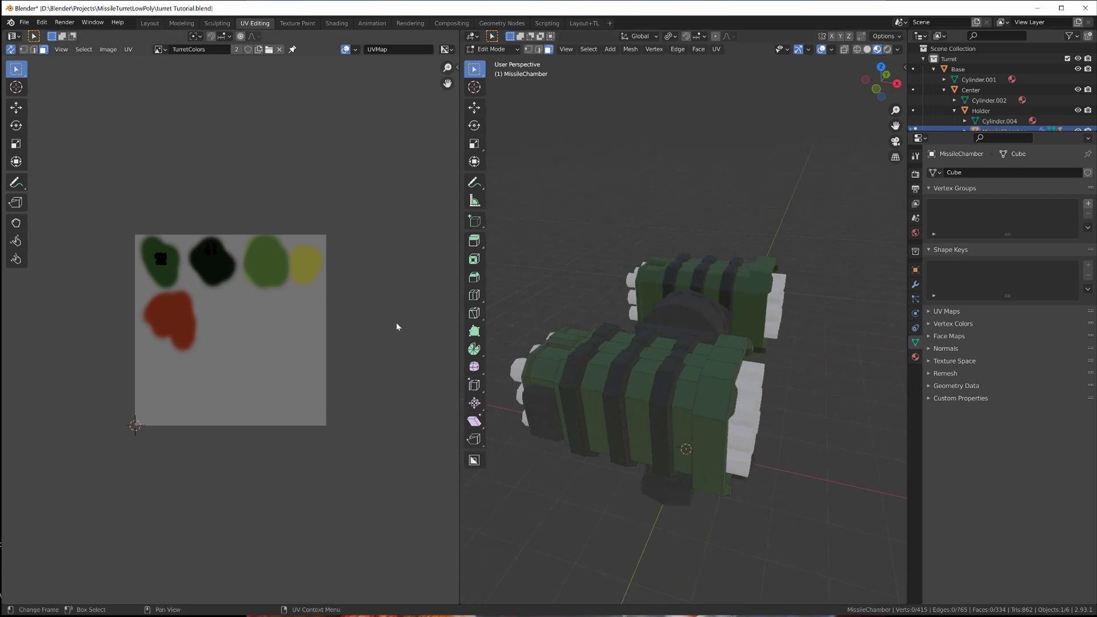
{"action": "key", "text": "ctrl+z"}
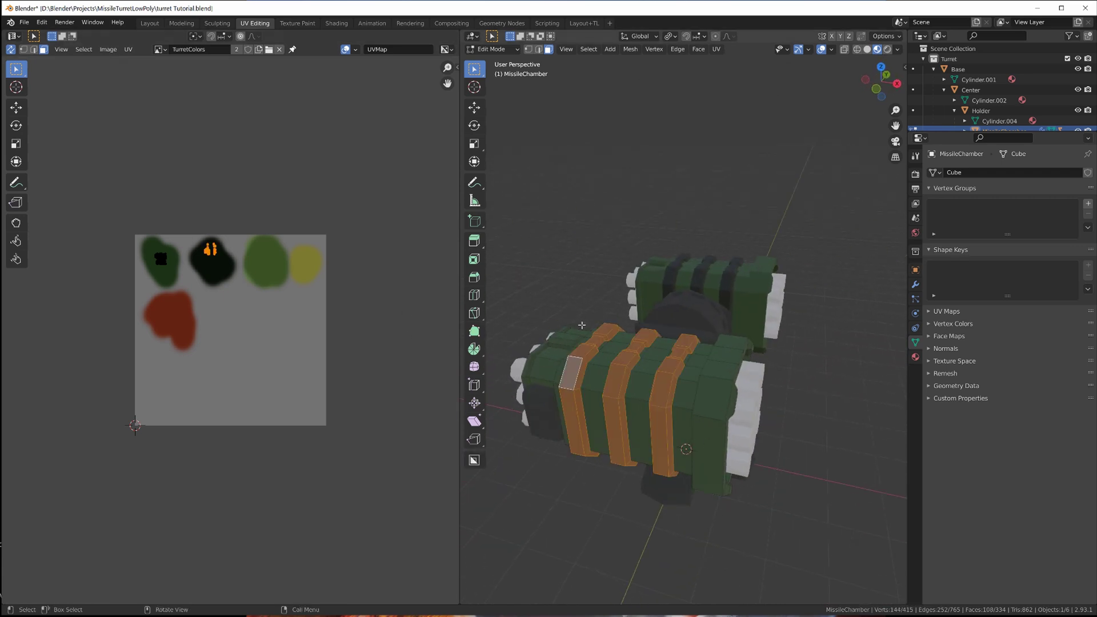
{"action": "middle_click_drag", "start_coordinate": [639, 332], "coordinate": [637, 363]}
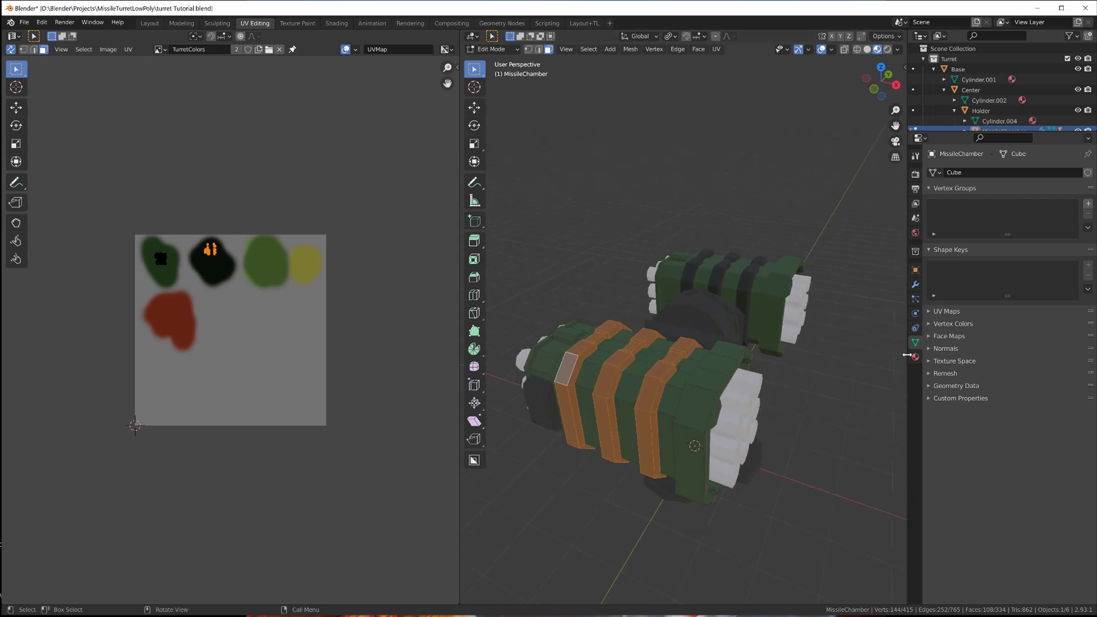
Create a face map named 'Rings', assign the ring faces, and verify it with Select.
{"action": "left_click", "coordinate": [929, 337]}
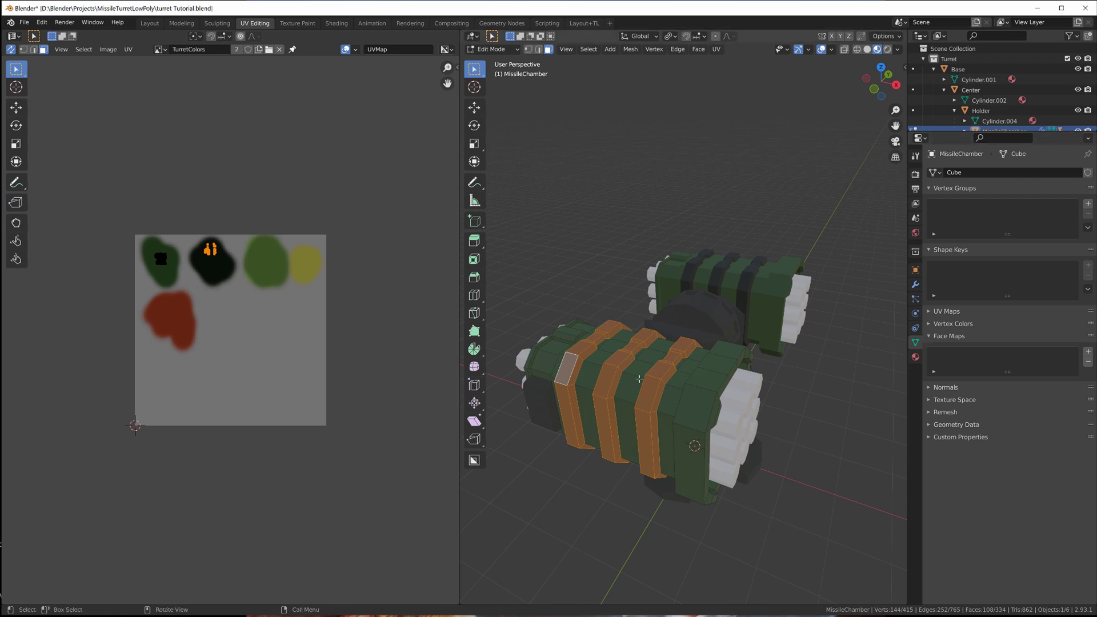
{"action": "left_click", "coordinate": [1088, 353]}
{"action": "double_click", "coordinate": [954, 354]}
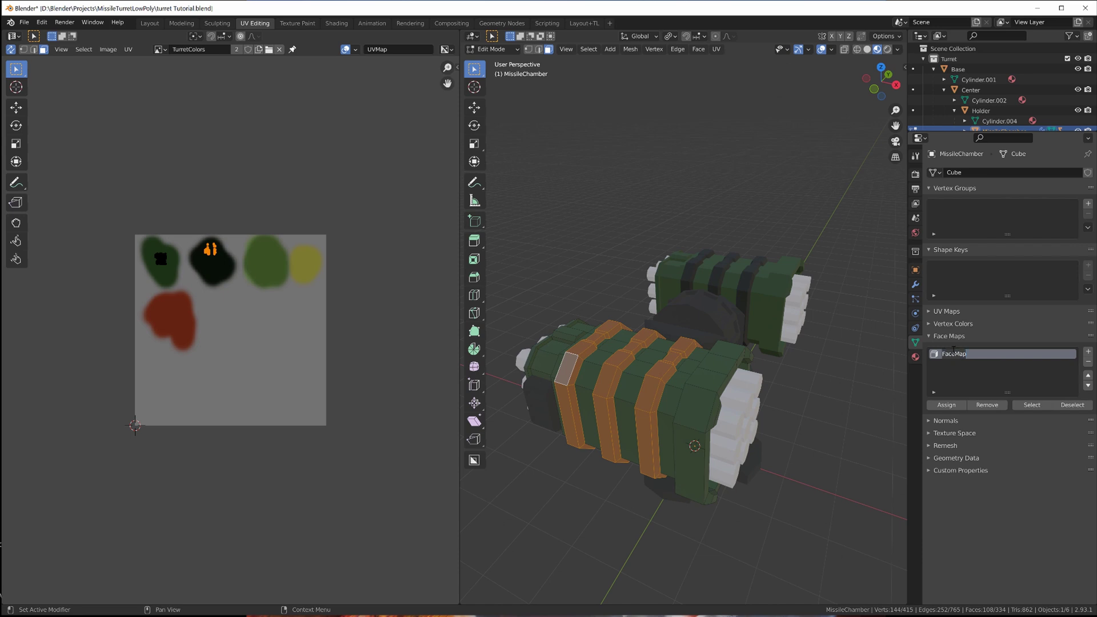
{"action": "type", "text": "Rings"}
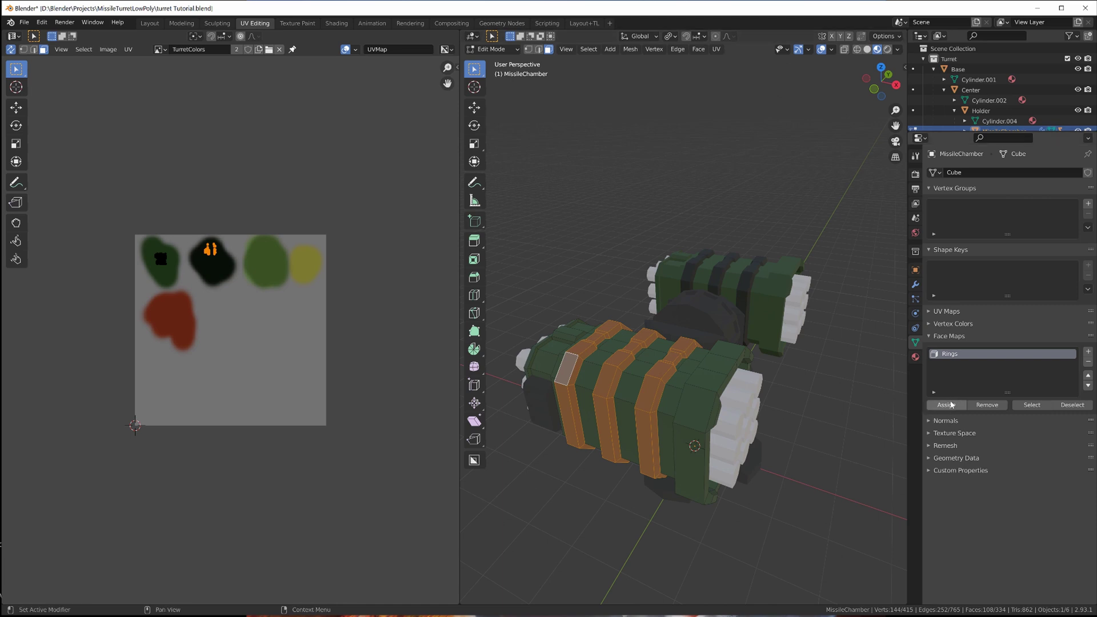
{"action": "left_click", "coordinate": [946, 405]}
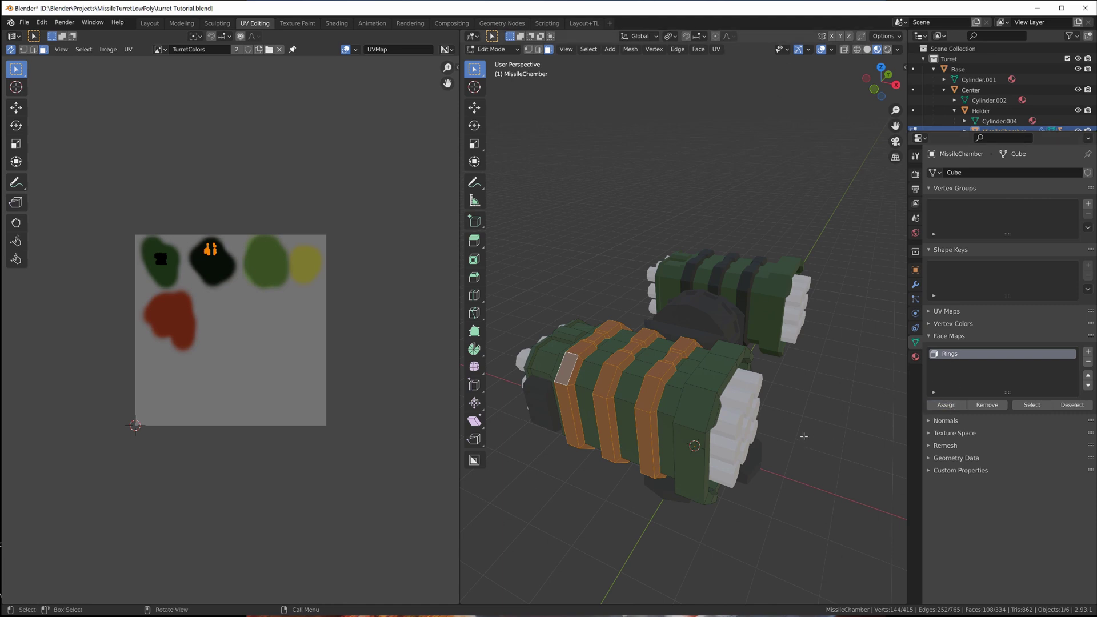
{"action": "key", "text": "alt+a"}
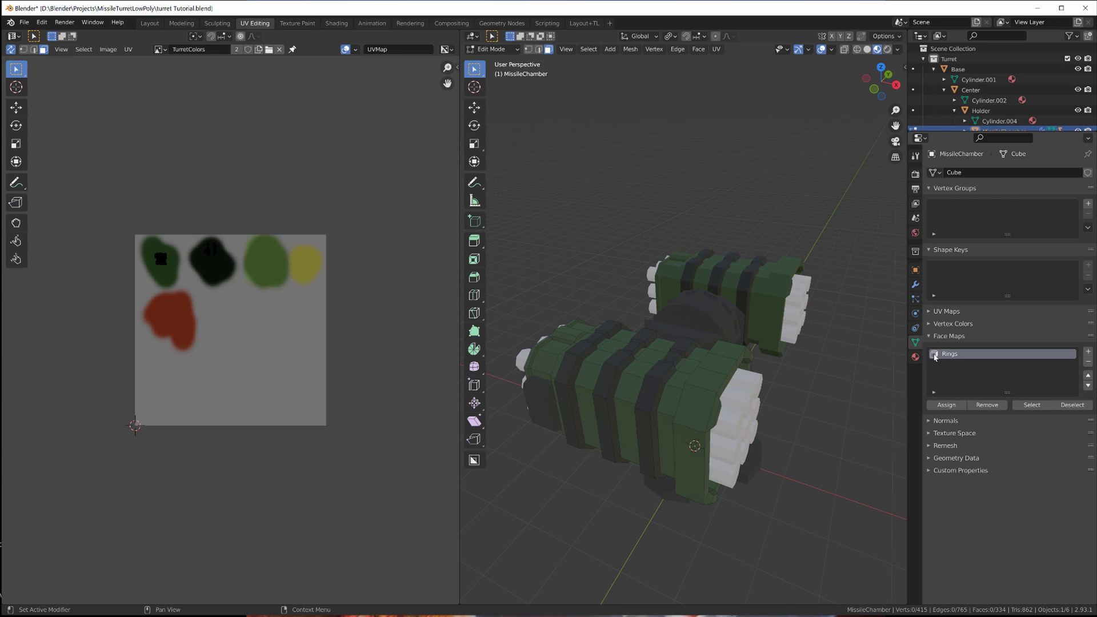
{"action": "left_click", "coordinate": [1020, 405]}
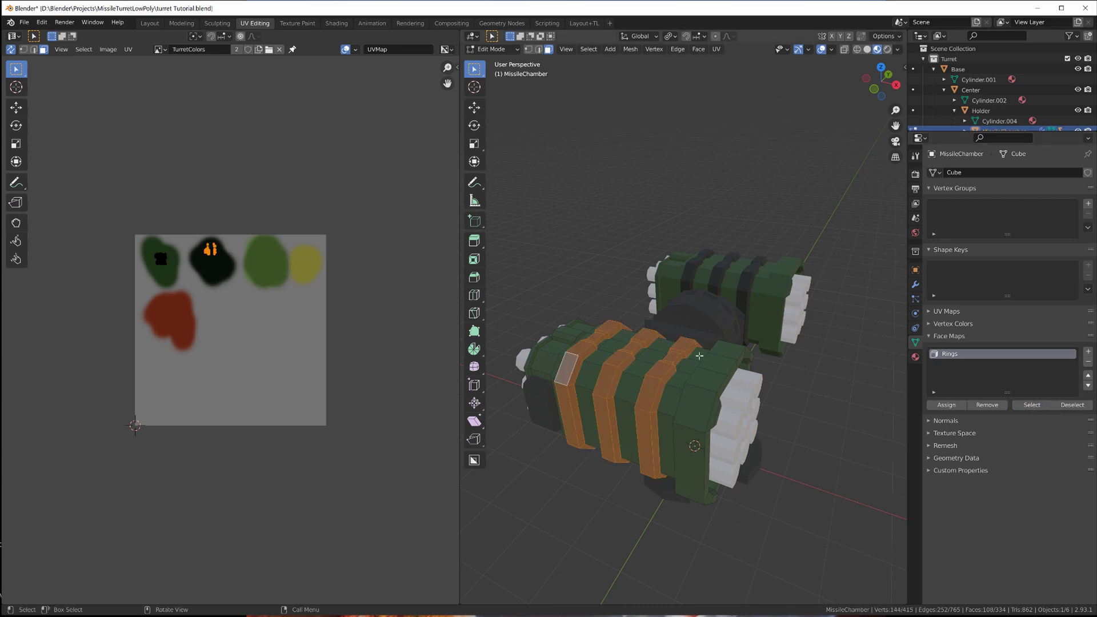
{"action": "middle_click_drag", "start_coordinate": [714, 355], "coordinate": [880, 426]}
{"action": "key", "text": "alt+a"}
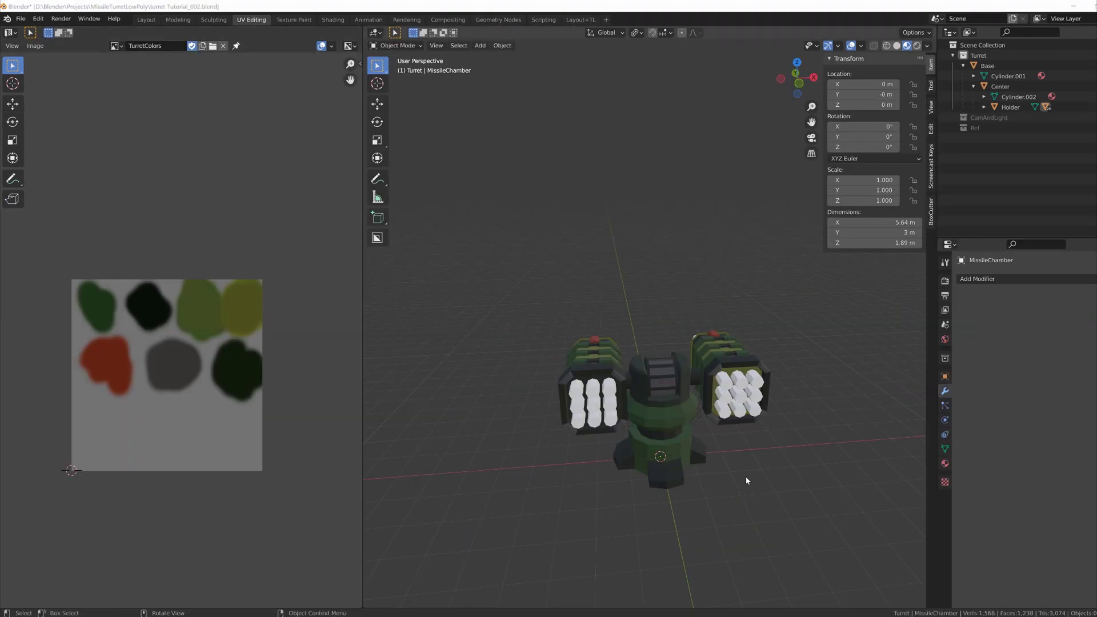
Orbit and zoom around the finished textured turret to inspect chambers, head and base.
{"action": "middle_click_drag", "start_coordinate": [622, 438], "coordinate": [601, 453]}
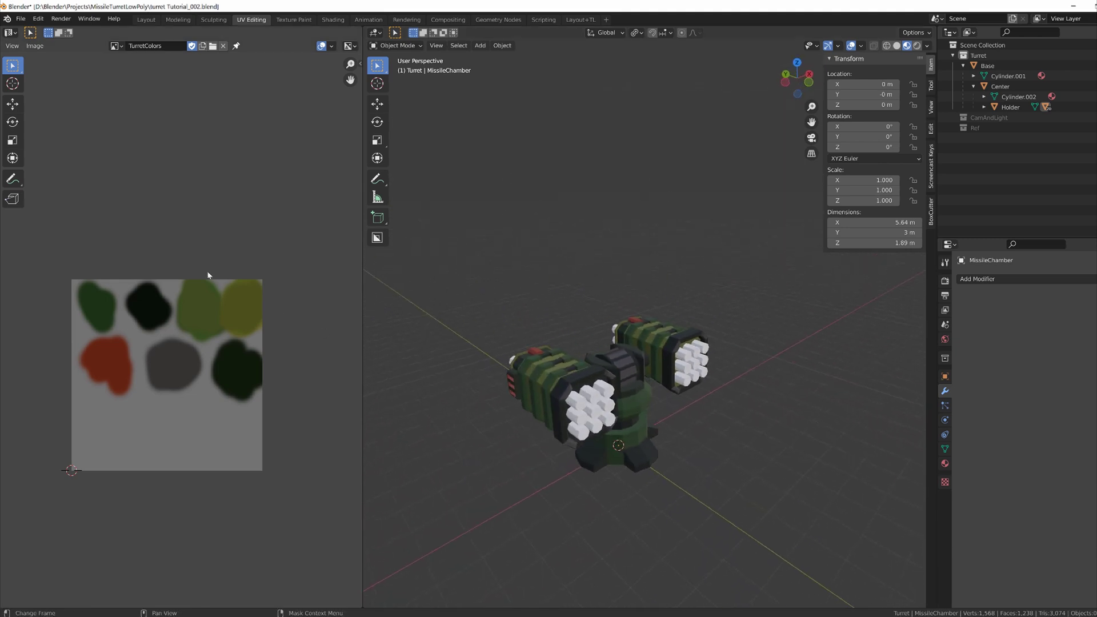
{"action": "scroll", "coordinate": [646, 418], "scroll_direction": "up", "scroll_amount": 2}
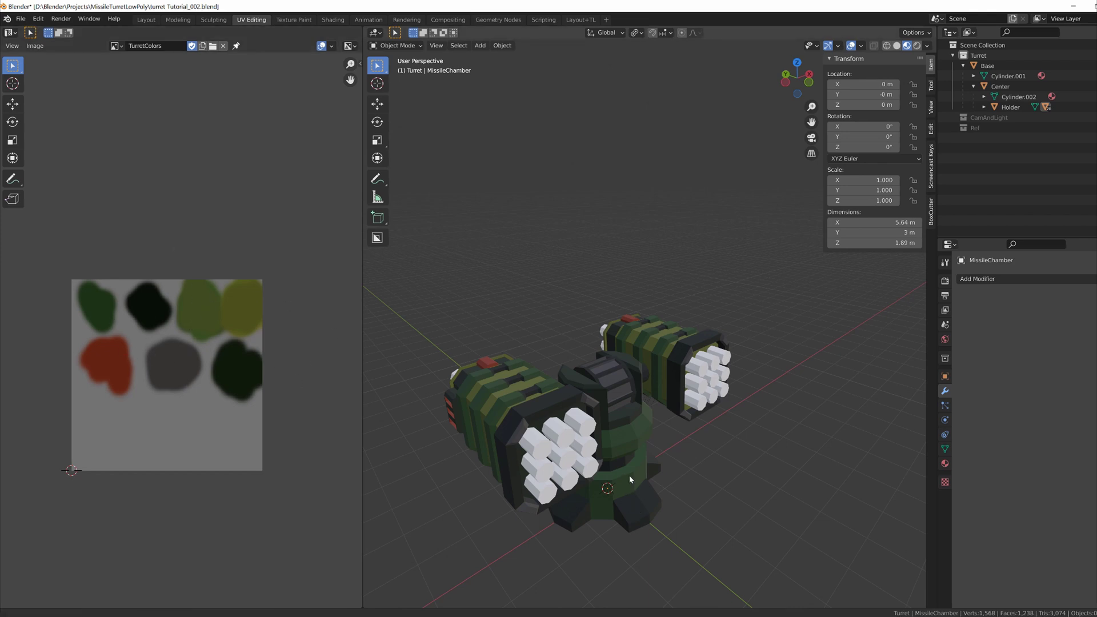
{"action": "middle_click_drag", "start_coordinate": [657, 411], "coordinate": [639, 441]}
{"action": "scroll", "coordinate": [673, 408], "scroll_direction": "up", "scroll_amount": 2}
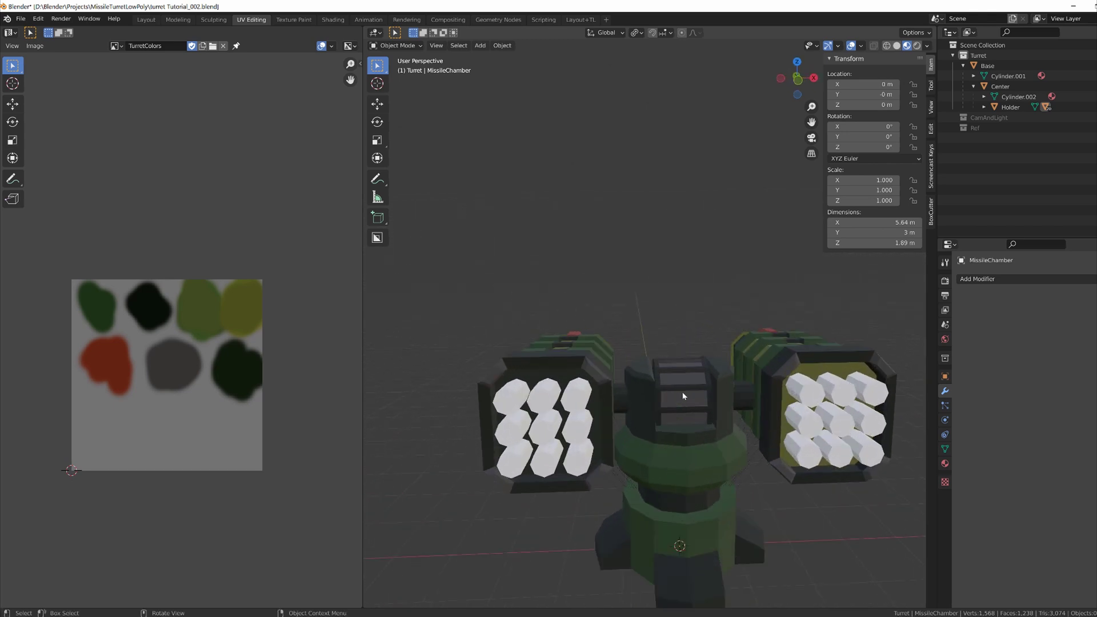
{"action": "middle_click_drag", "start_coordinate": [683, 408], "coordinate": [558, 394]}
{"action": "scroll", "coordinate": [695, 407], "scroll_direction": "down", "scroll_amount": 3}
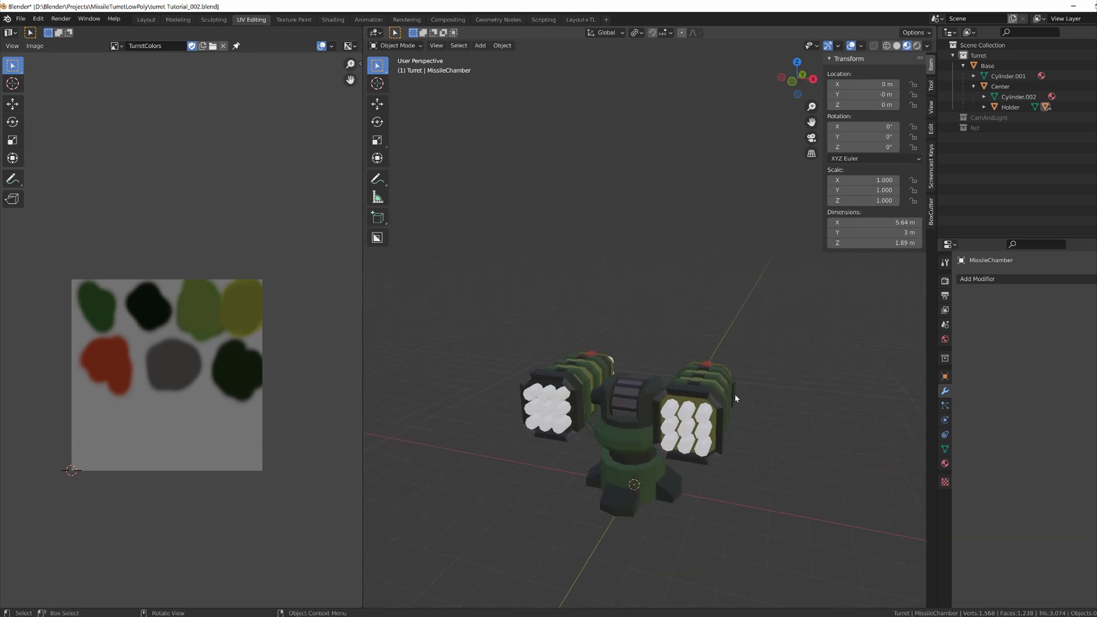
{"action": "scroll", "coordinate": [687, 401], "scroll_direction": "up", "scroll_amount": 2}
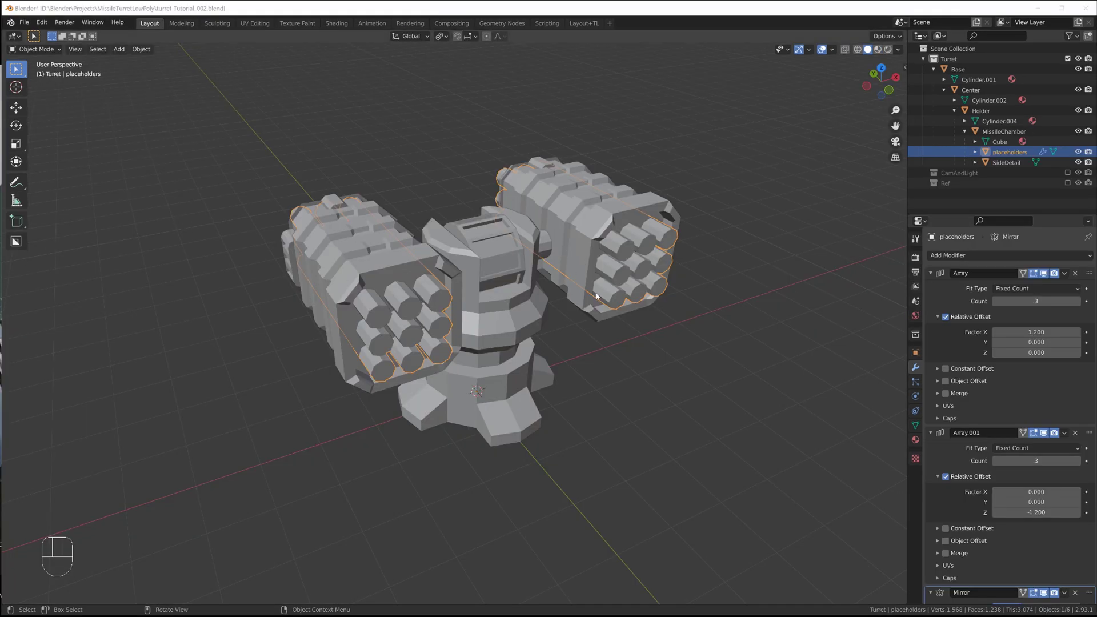
Apply the placeholders' two Array modifiers and the Mirror modifier.
{"action": "scroll", "coordinate": [596, 296], "scroll_direction": "down", "scroll_amount": 2}
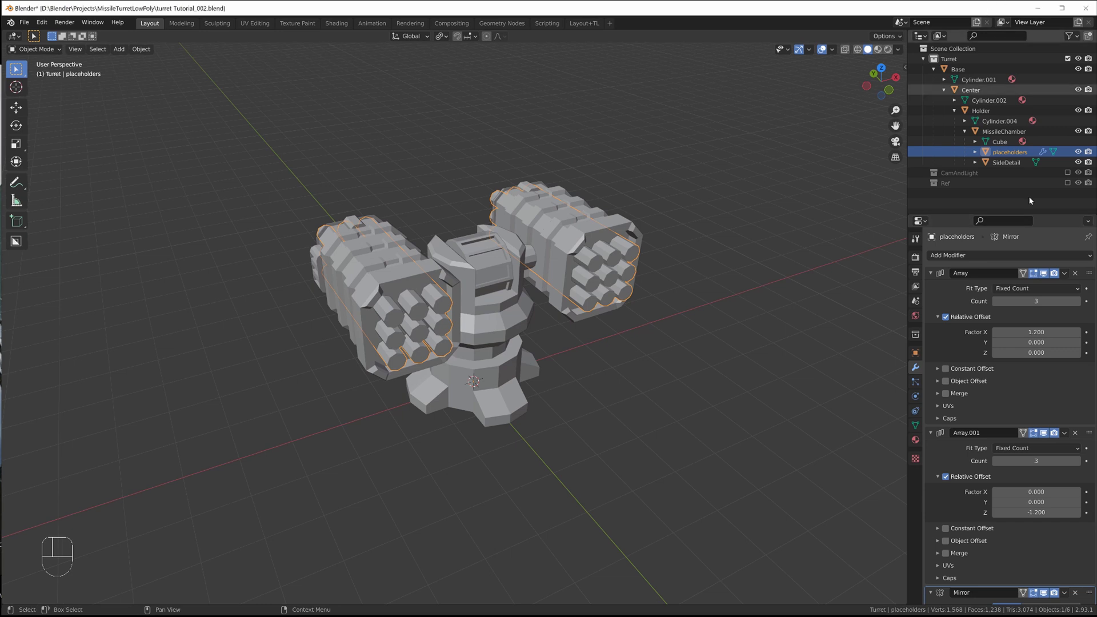
{"action": "key", "text": "ctrl"}
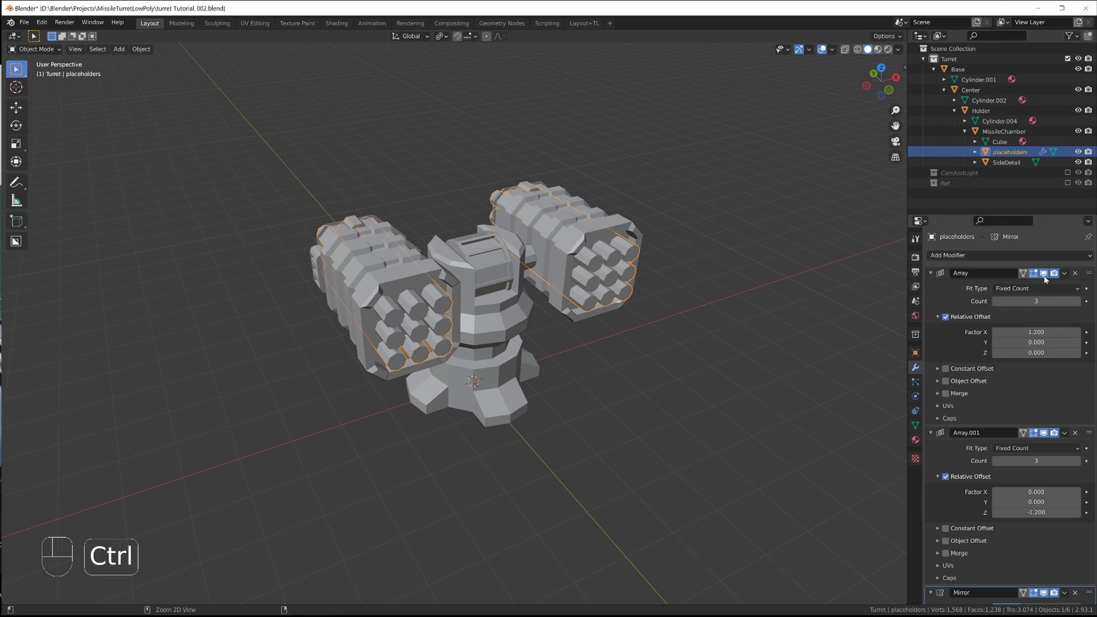
{"action": "key", "text": "ctrl+a"}
{"action": "key", "text": "ctrl+a"}
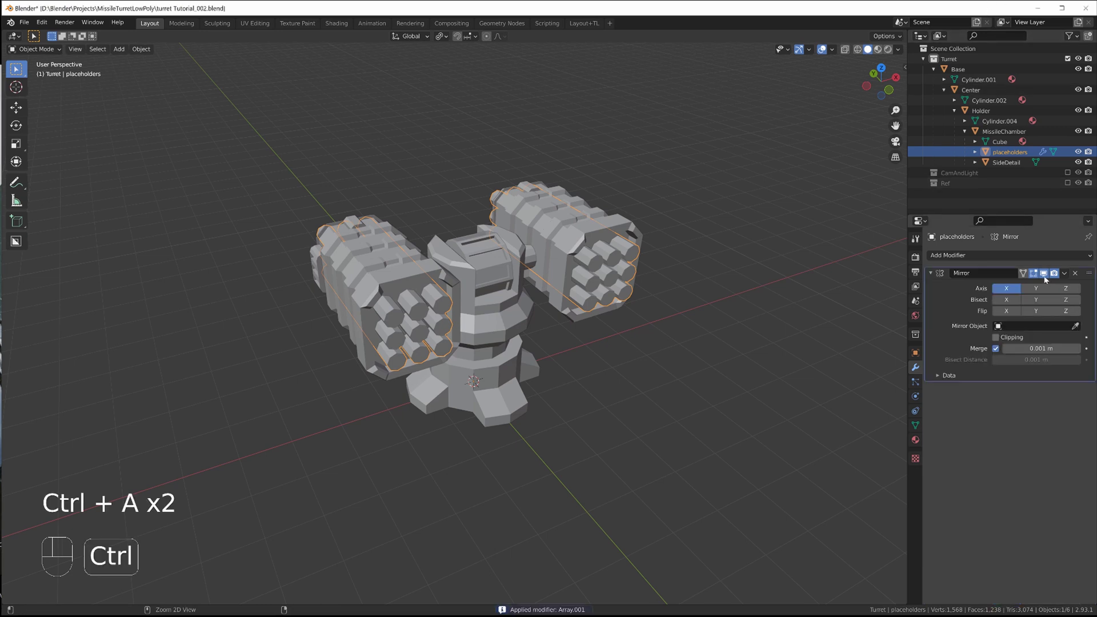
{"action": "key", "text": "ctrl+a"}
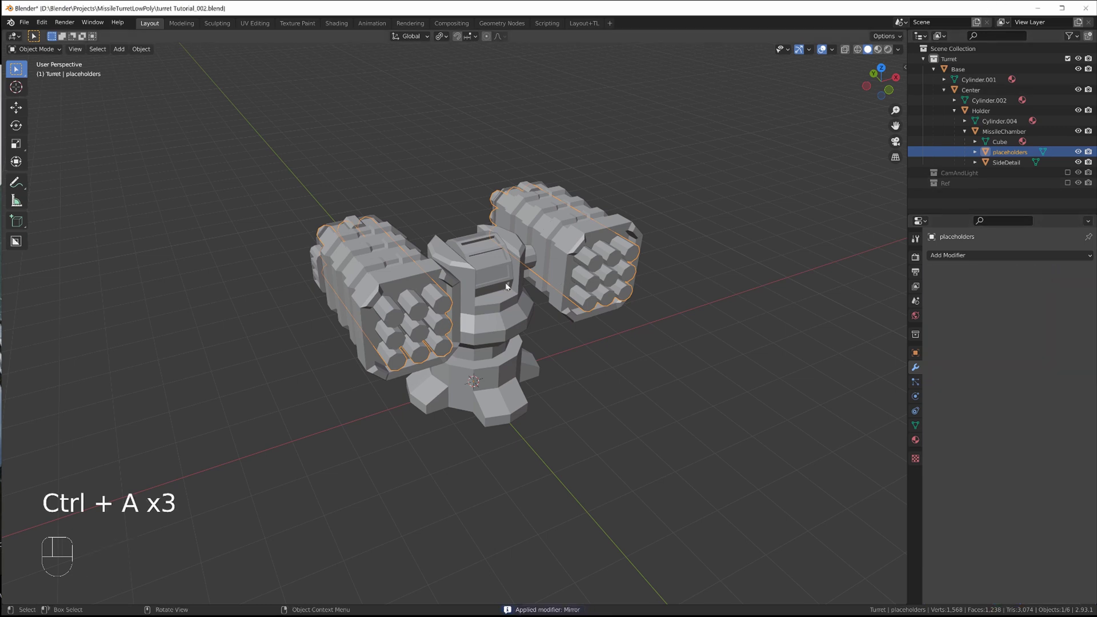
{"action": "middle_click_drag", "start_coordinate": [441, 320], "coordinate": [407, 317]}
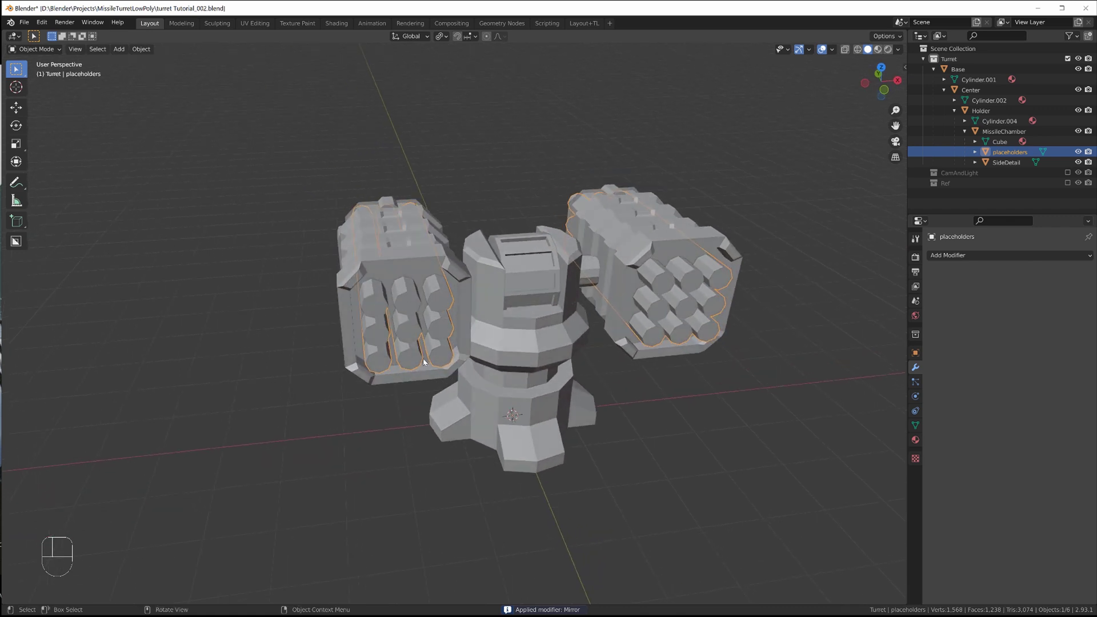
Separate the whole placeholders mesh into individual objects by loose parts.
{"action": "key", "text": "Tab"}
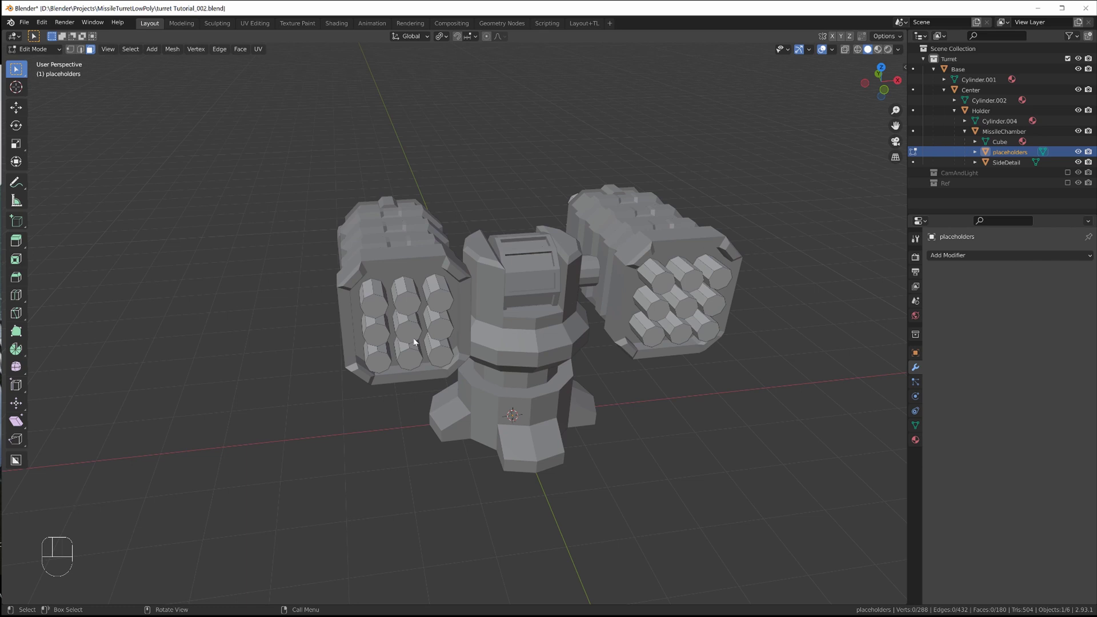
{"action": "key", "text": "a"}
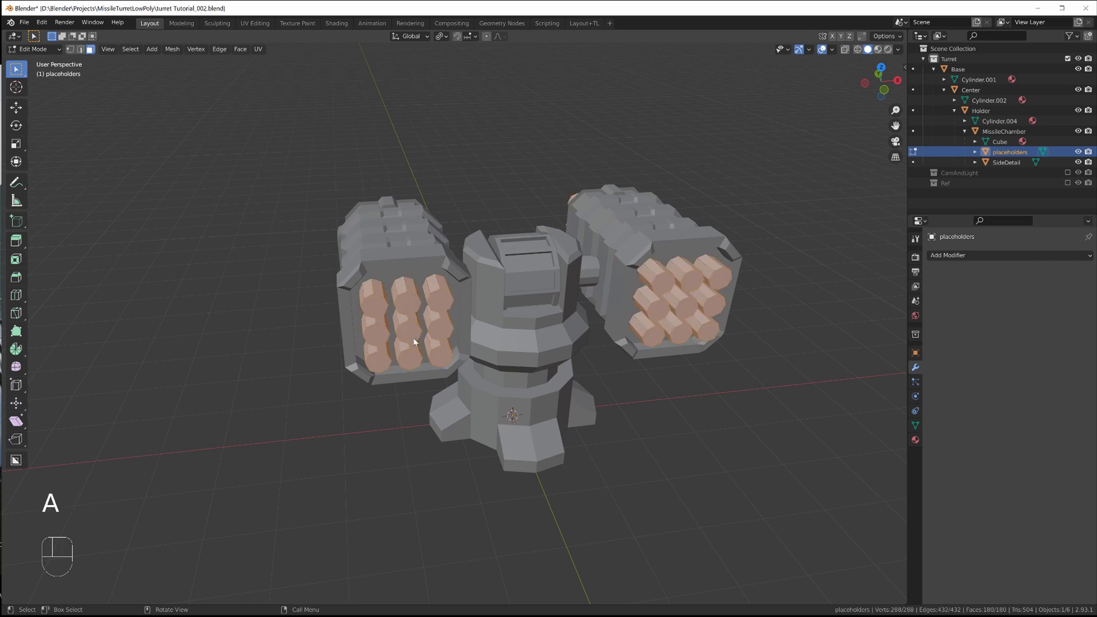
{"action": "key", "text": "p"}
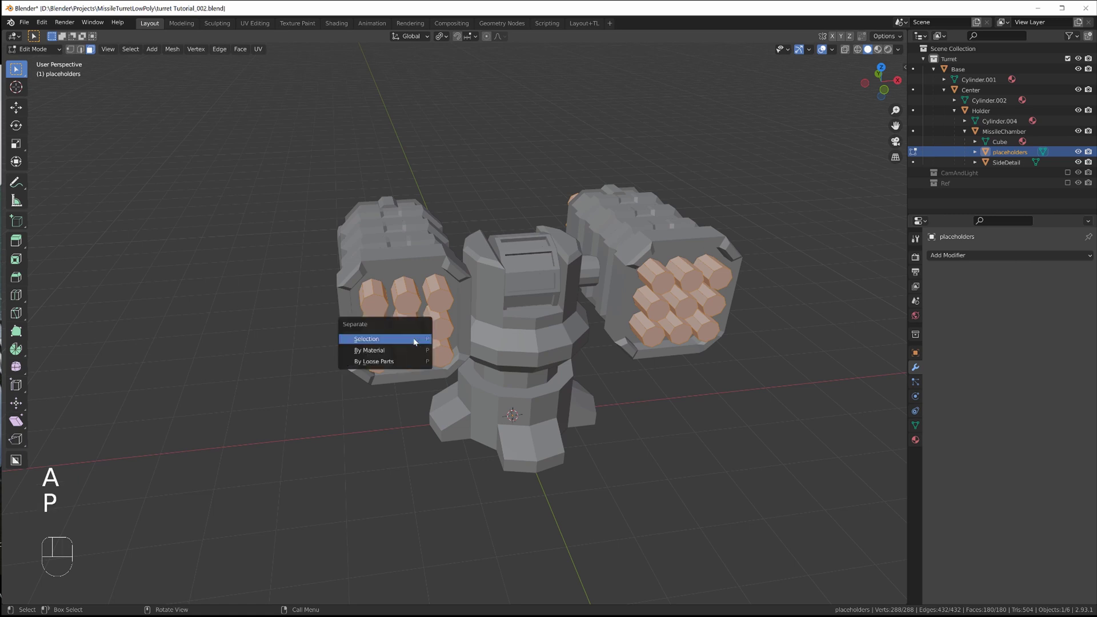
{"action": "left_click", "coordinate": [388, 362]}
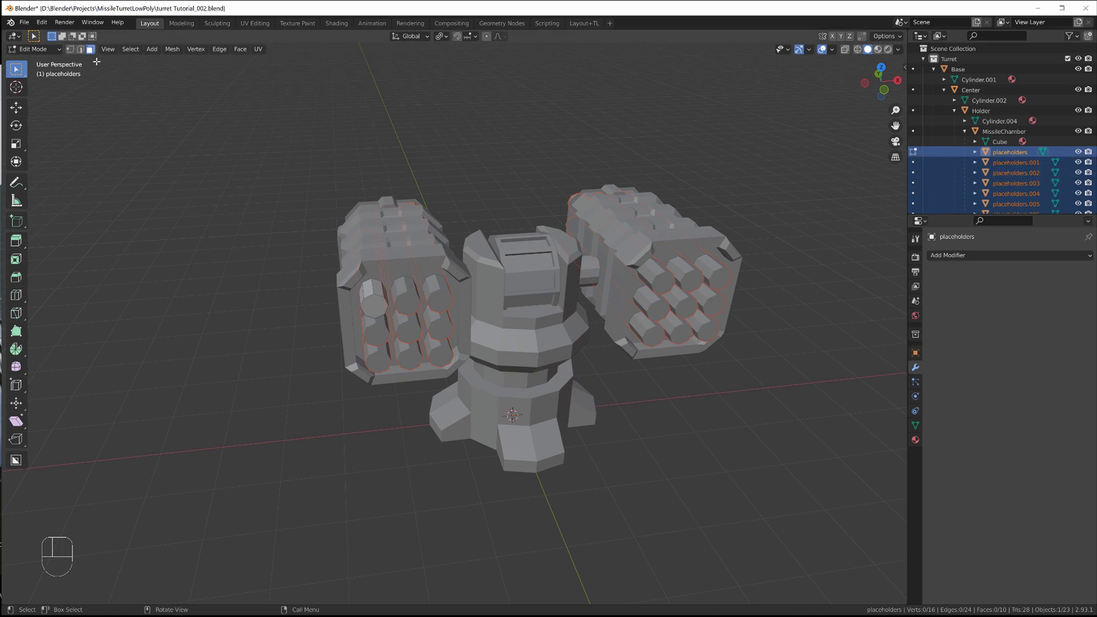
Set each placeholder's origin to its own geometry in Object Mode.
{"action": "key", "text": "Tab"}
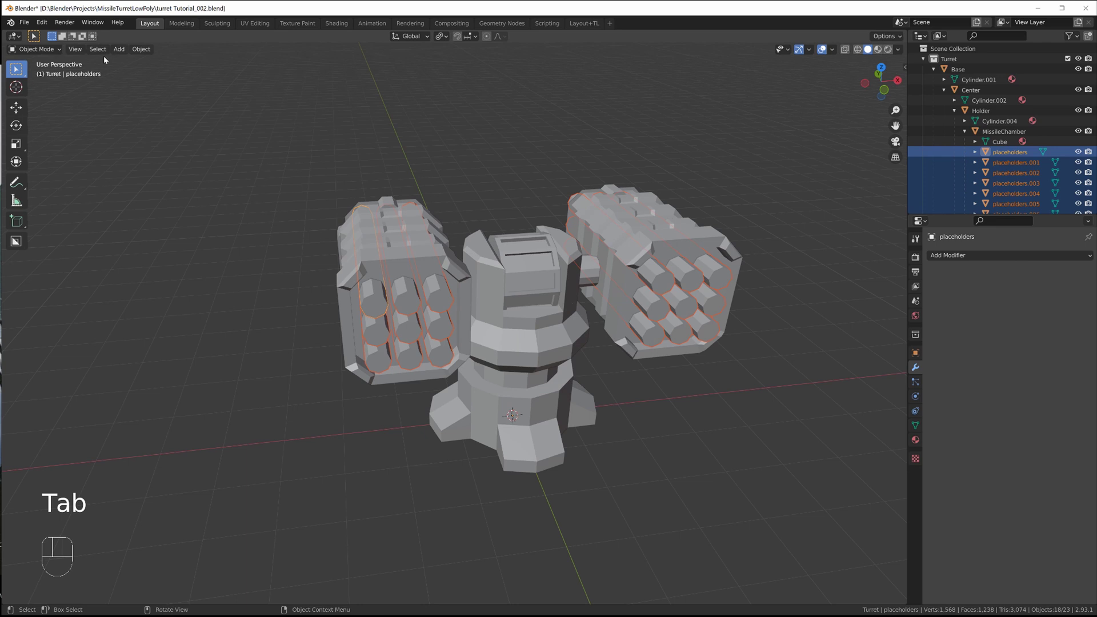
{"action": "left_click", "coordinate": [141, 49]}
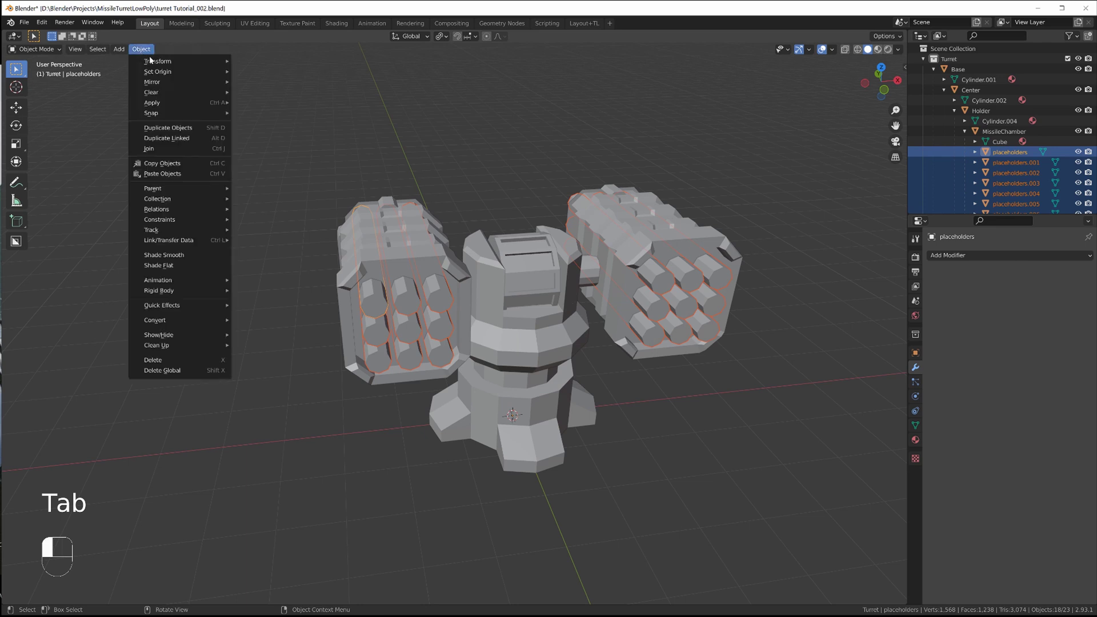
{"action": "mouse_move", "coordinate": [163, 73]}
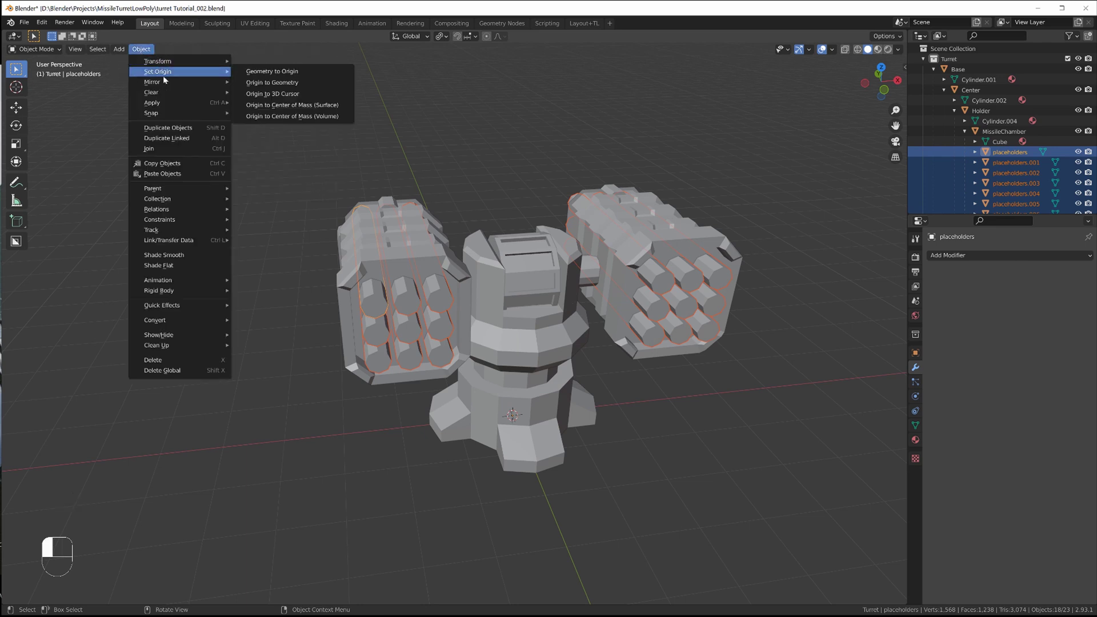
{"action": "left_click", "coordinate": [300, 83]}
{"action": "middle_click_drag", "start_coordinate": [369, 304], "coordinate": [382, 332]}
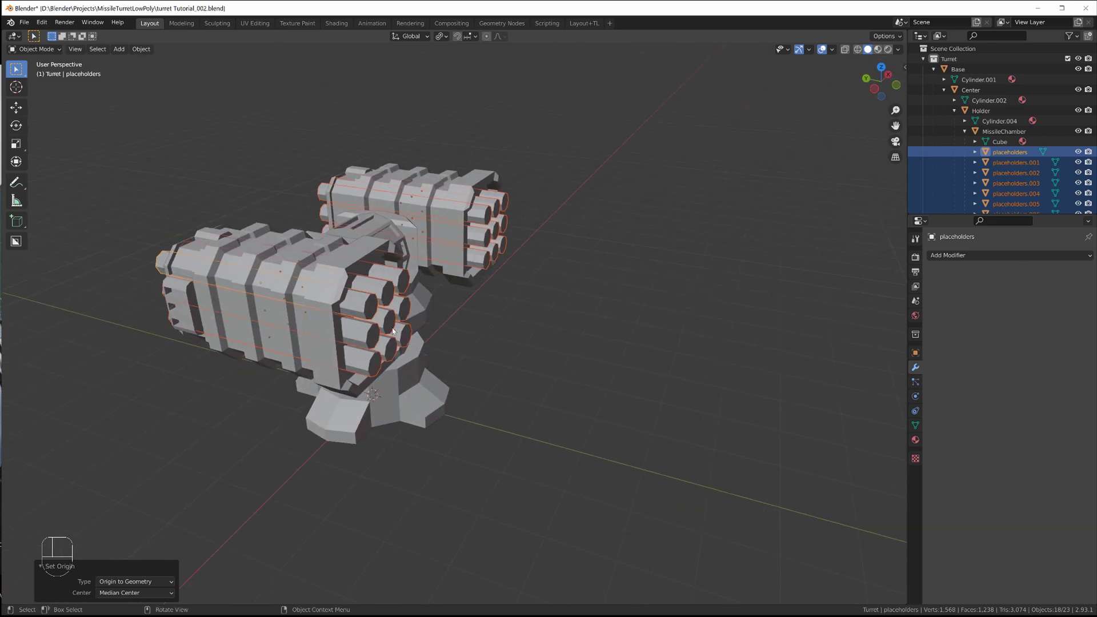
Scale the placeholders to 0.078 along Y and move them -1.1762 m along Y.
{"action": "key", "text": "s"}
{"action": "key", "text": "y"}
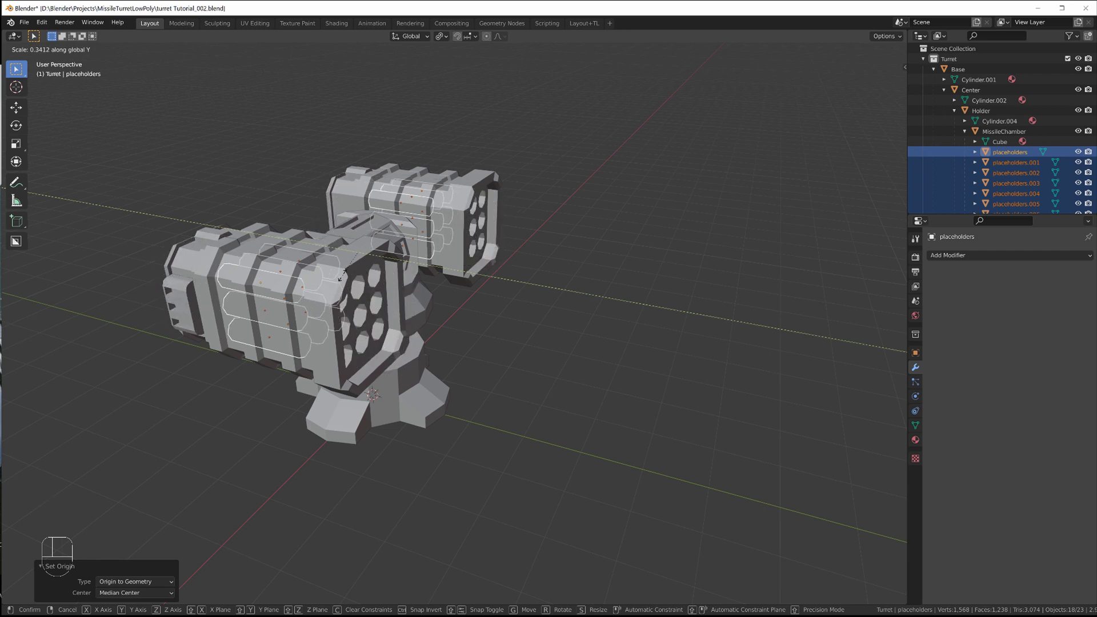
{"action": "left_click", "coordinate": [350, 257]}
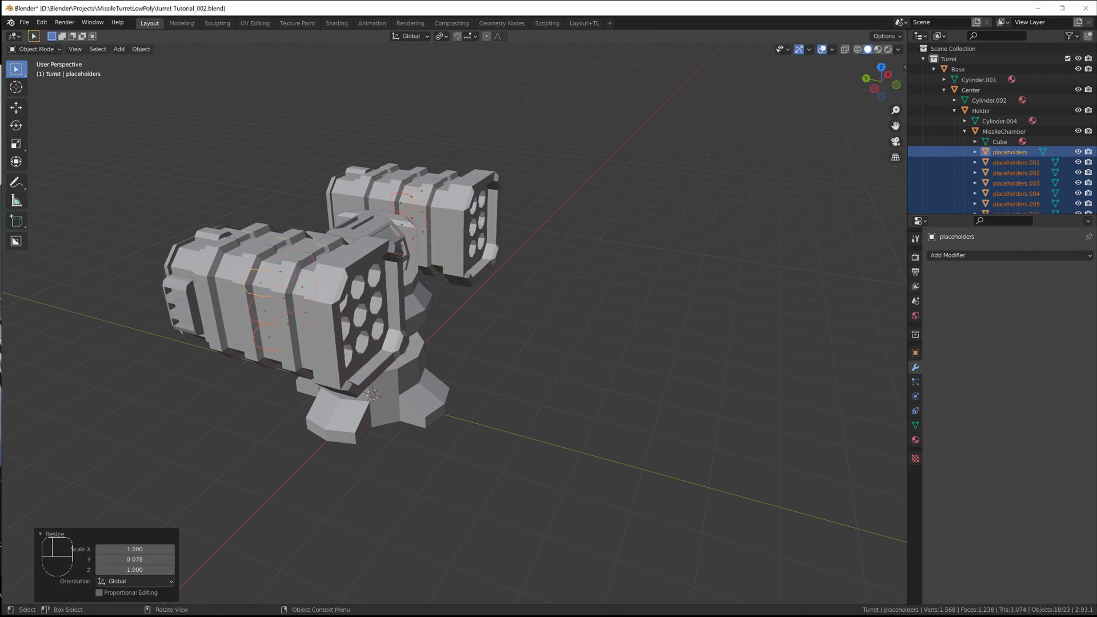
{"action": "key", "text": "g"}
{"action": "key", "text": "y"}
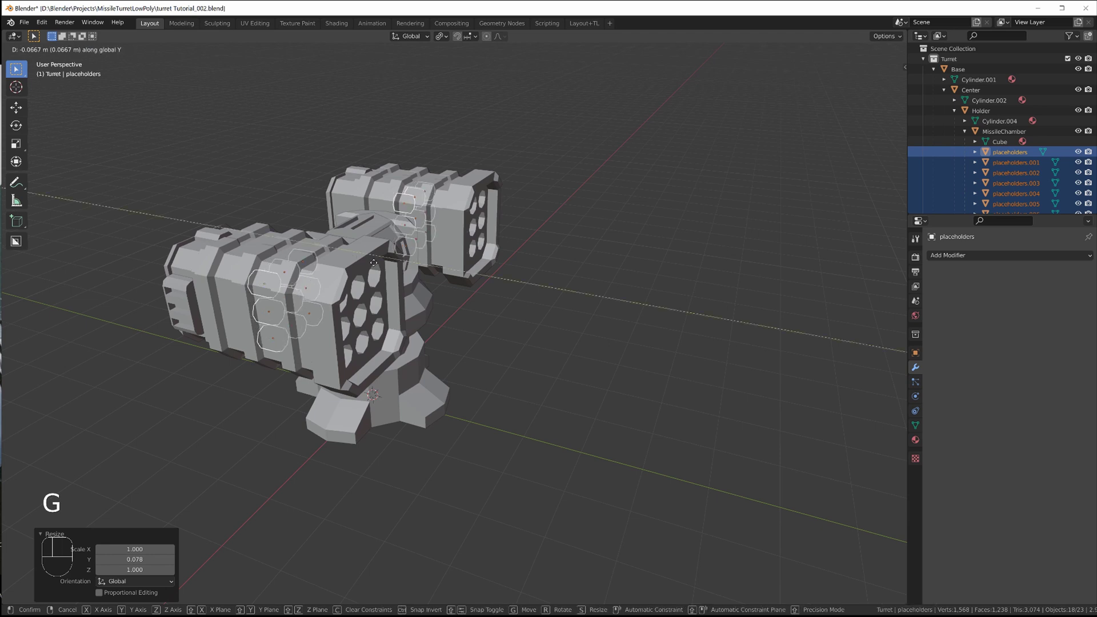
{"action": "left_click", "coordinate": [414, 269]}
{"action": "middle_click_drag", "start_coordinate": [399, 273], "coordinate": [390, 380]}
{"action": "key", "text": "Tab"}
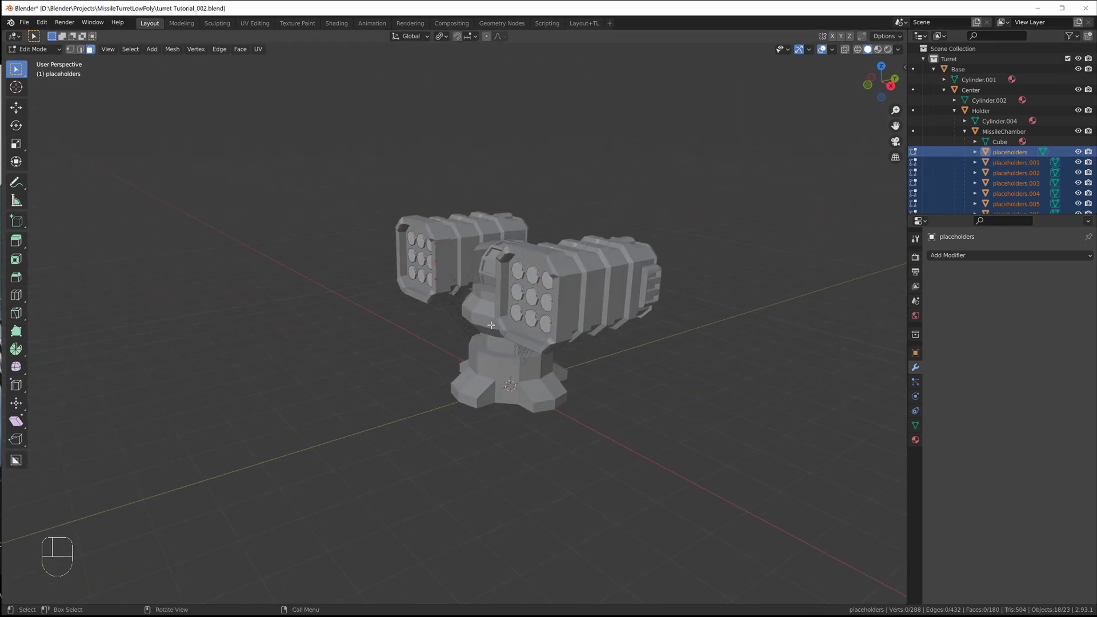
Collapse MissileChamber in the Outliner and orbit the view around the turret.
{"action": "left_click", "coordinate": [966, 132]}
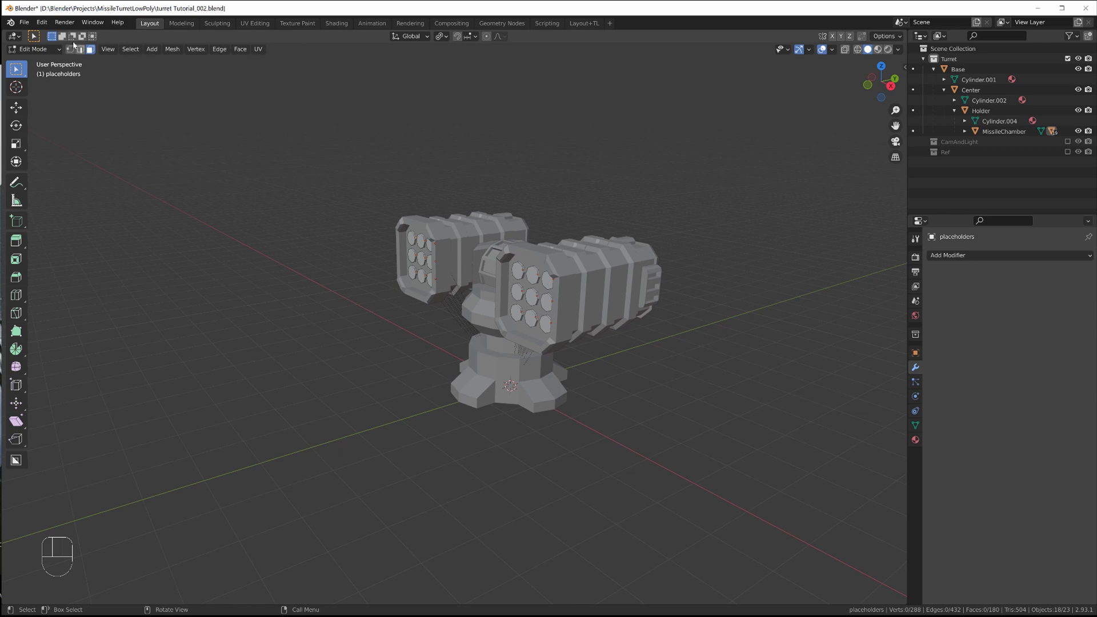
{"action": "middle_click_drag", "start_coordinate": [501, 319], "coordinate": [511, 348]}
{"action": "scroll", "coordinate": [499, 316], "scroll_direction": "up", "scroll_amount": 2}
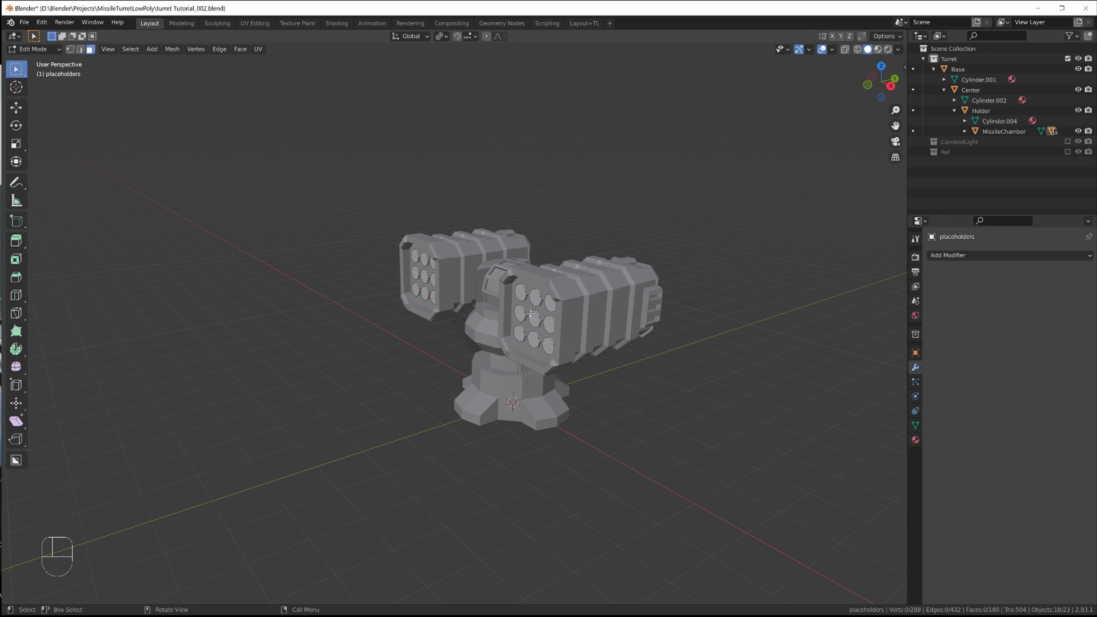
In Object Mode, box-select all turret parts and rotate them -90° on X.
{"action": "key", "text": "Tab"}
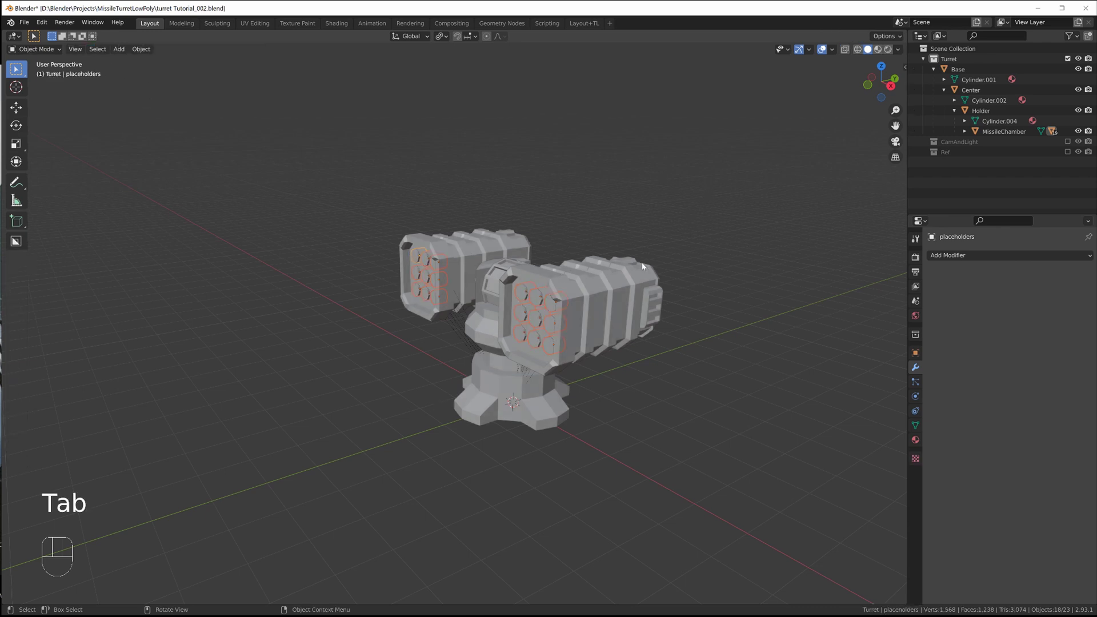
{"action": "left_click_drag", "start_coordinate": [690, 209], "coordinate": [343, 439]}
{"action": "middle_click_drag", "start_coordinate": [343, 439], "coordinate": [405, 339]}
{"action": "scroll", "coordinate": [578, 319], "scroll_direction": "up", "scroll_amount": 1}
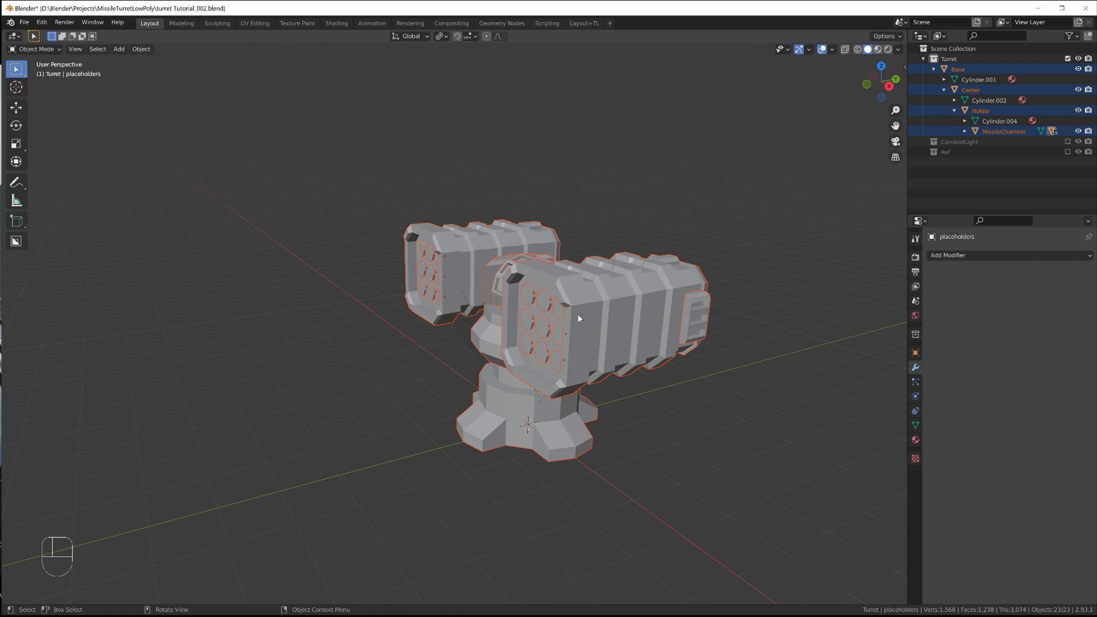
{"action": "key", "text": "r"}
{"action": "key", "text": "x"}
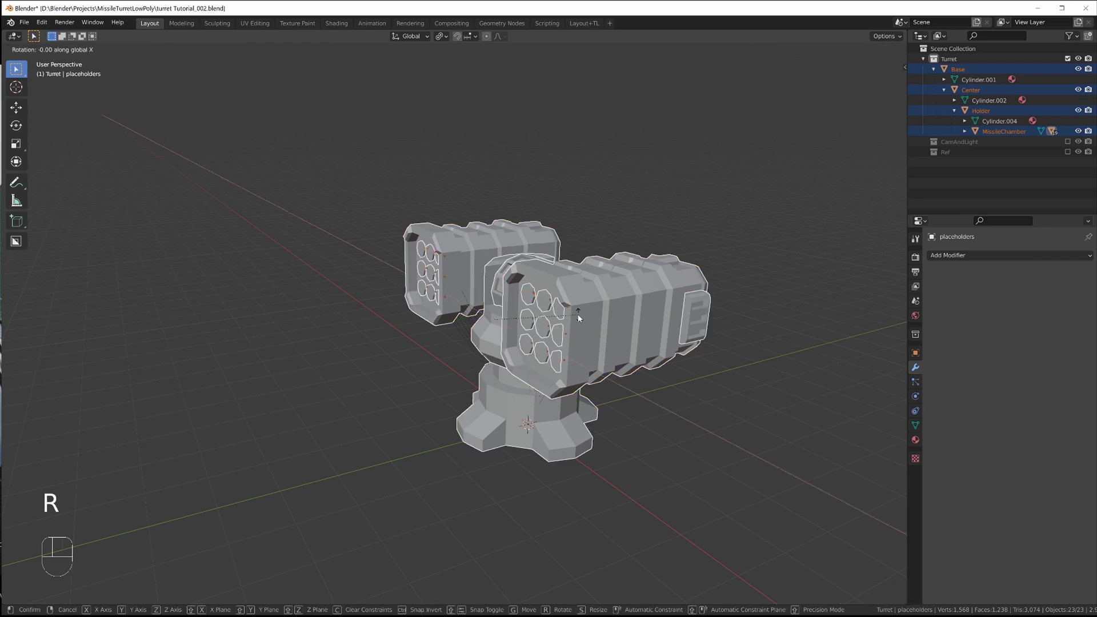
{"action": "type", "text": "-90"}
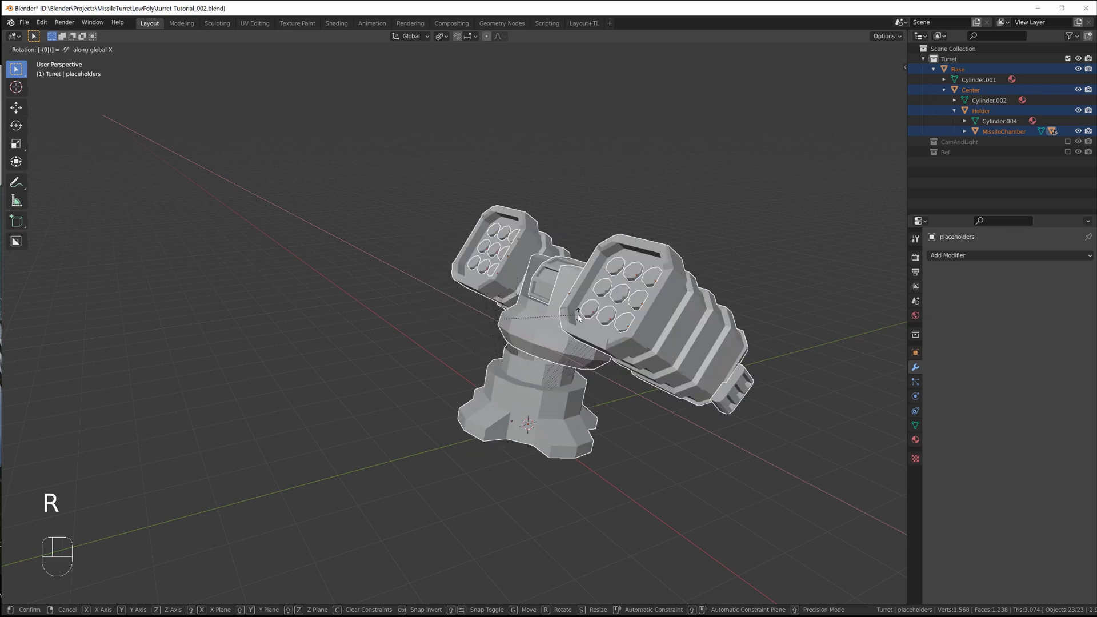
{"action": "left_click", "coordinate": [579, 319]}
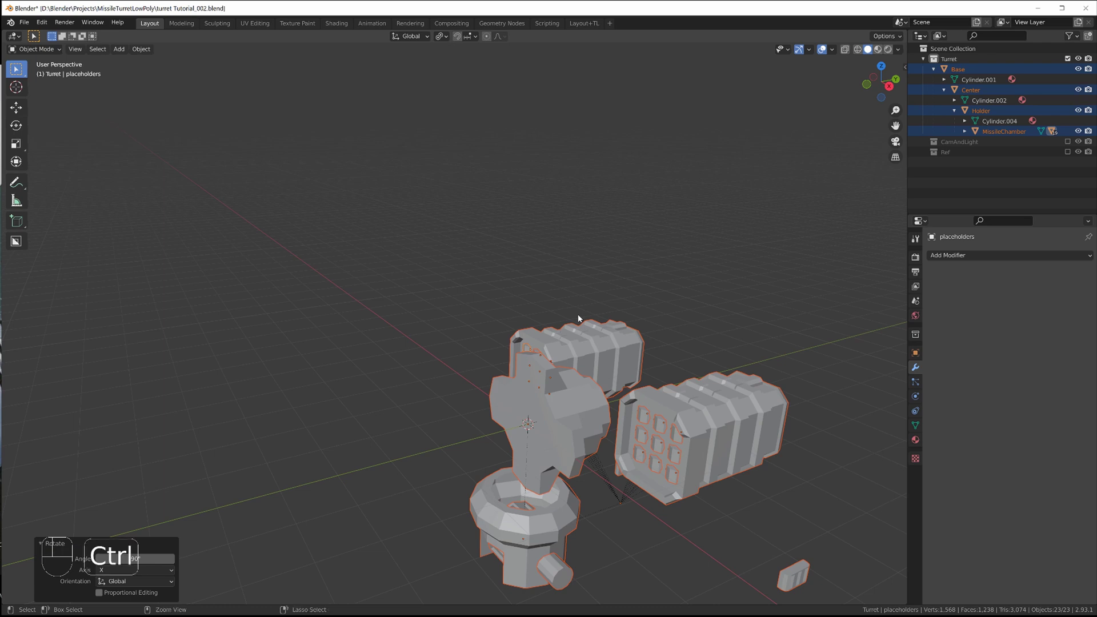
Apply rotation and scale, rotate the parts back 90° on X, then select MissileChamber.
{"action": "key", "text": "ctrl+a"}
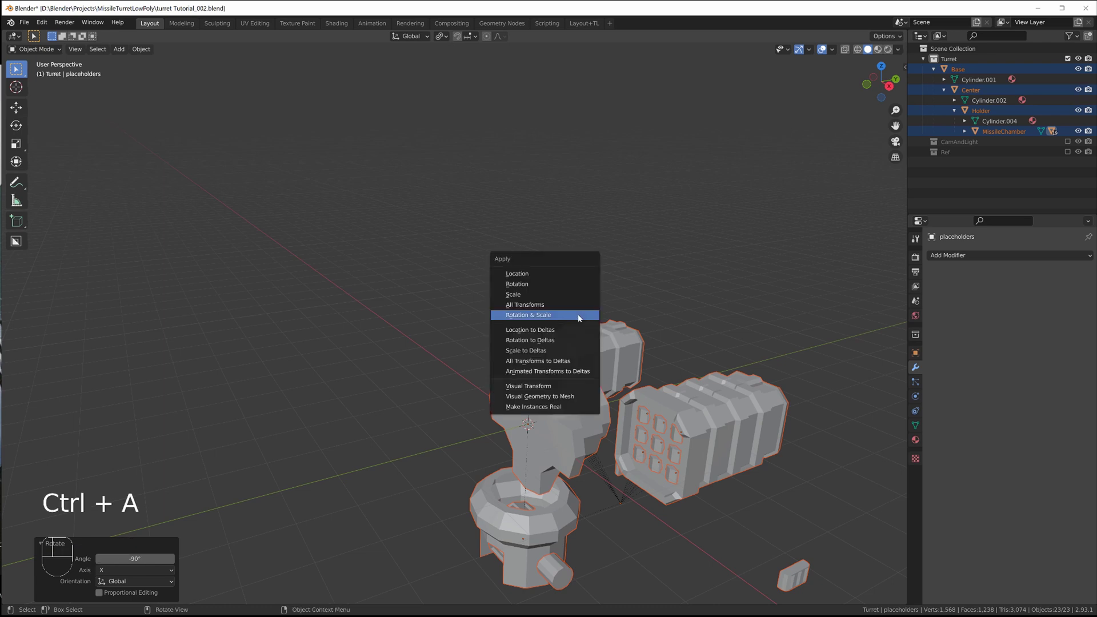
{"action": "left_click", "coordinate": [578, 319]}
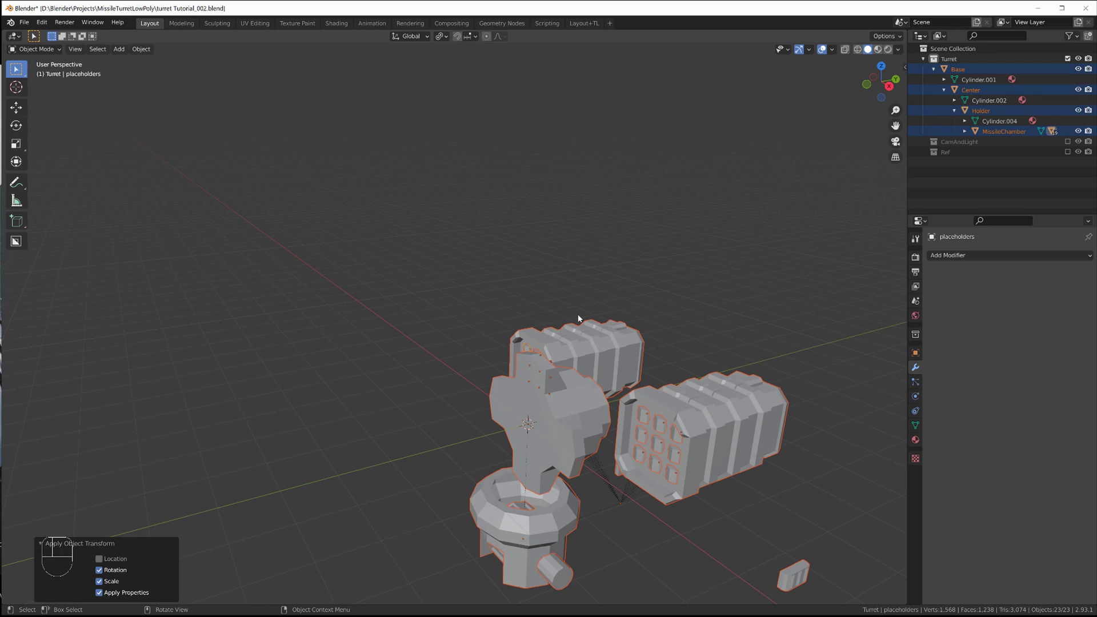
{"action": "type", "text": "rx"}
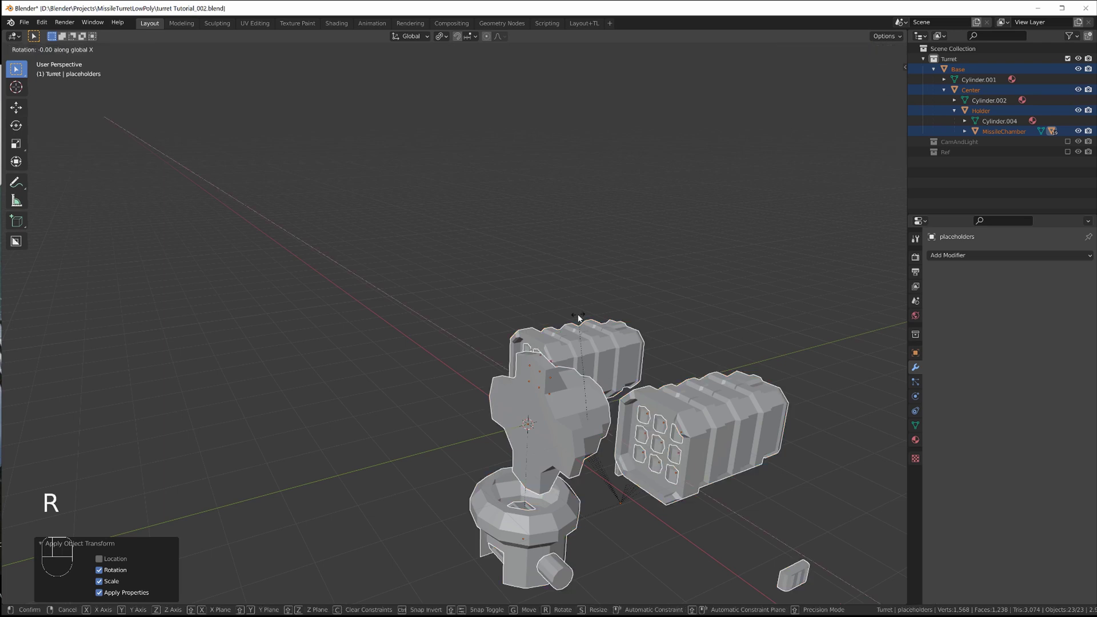
{"action": "type", "text": "90"}
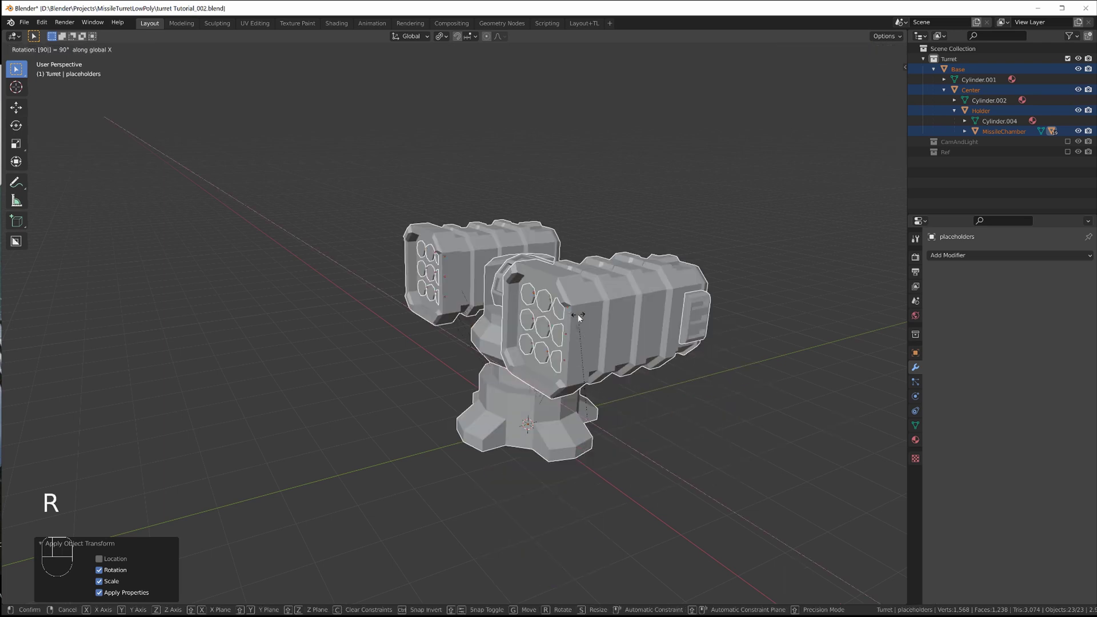
{"action": "key", "text": "Return"}
{"action": "left_click", "coordinate": [643, 310]}
{"action": "key", "text": "n"}
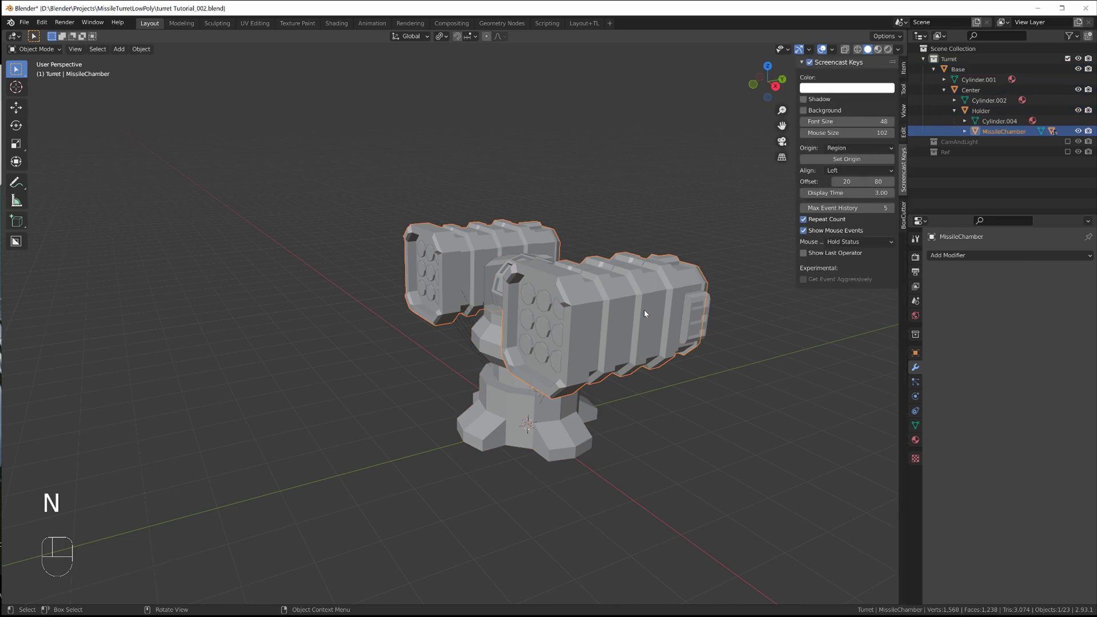
Check MissileChamber's Item values in the sidebar: 90° X rotation and 1.000 scale.
{"action": "left_click", "coordinate": [902, 70]}
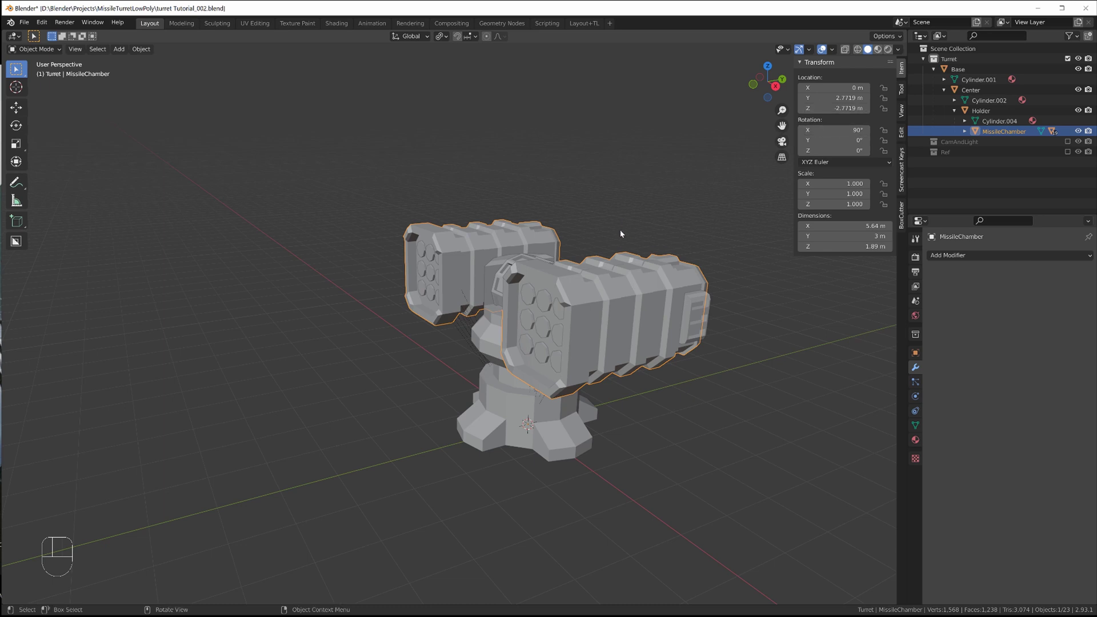
{"action": "middle_click_drag", "start_coordinate": [623, 235], "coordinate": [550, 315]}
{"action": "scroll", "coordinate": [550, 314], "scroll_direction": "up", "scroll_amount": 2}
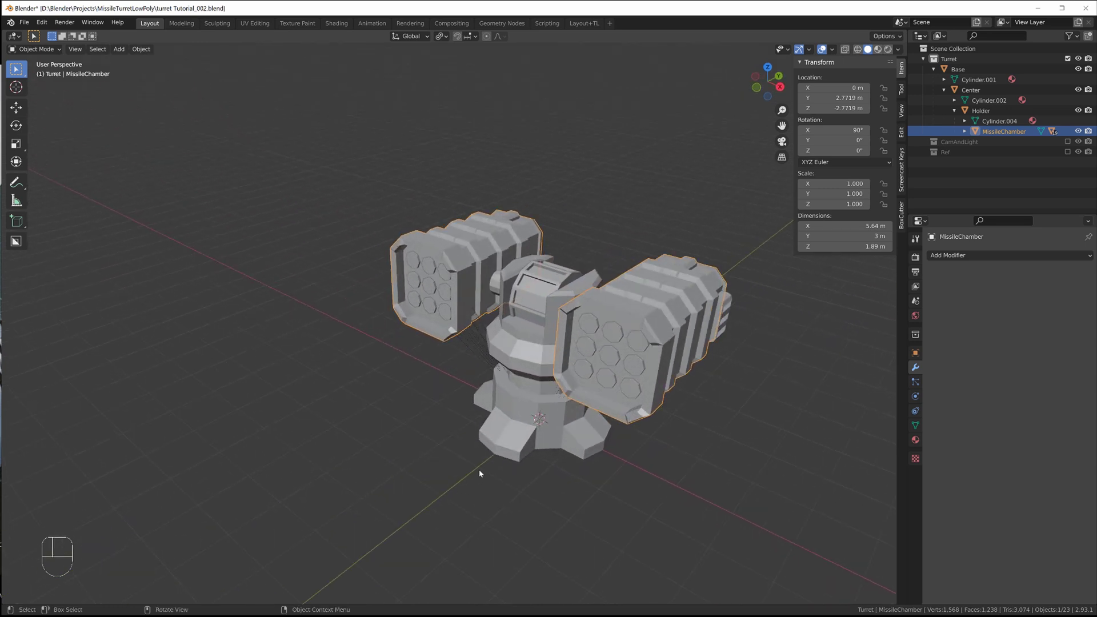
{"action": "middle_click_drag", "start_coordinate": [479, 473], "coordinate": [523, 324]}
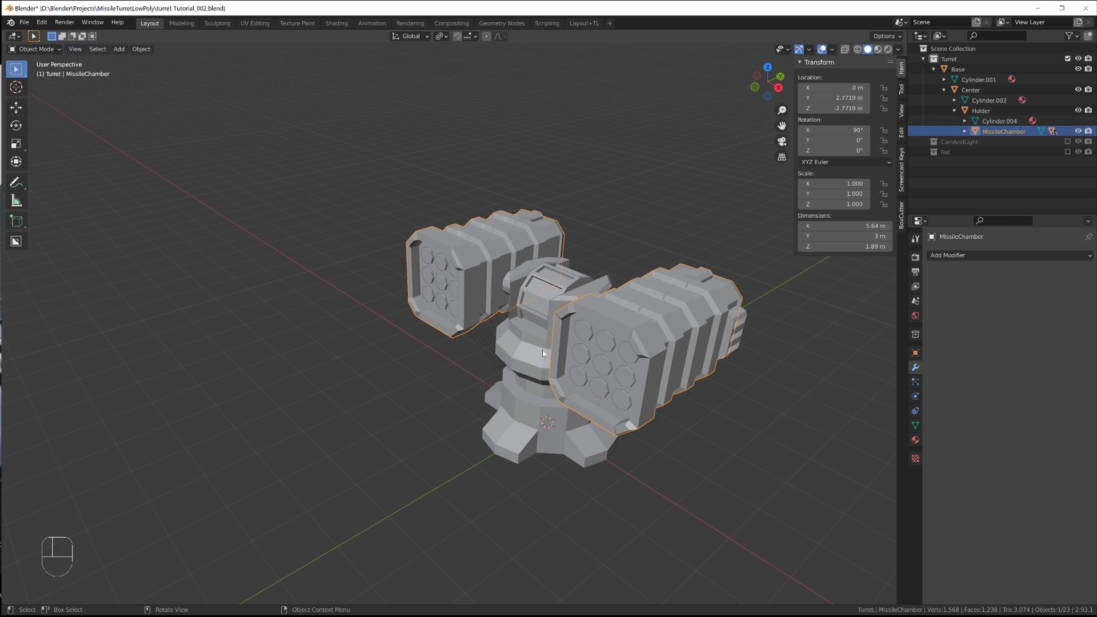
{"action": "middle_click_drag", "start_coordinate": [514, 336], "coordinate": [559, 323]}
Add Base, Center and Holder to the selection alongside MissileChamber.
{"action": "left_click_drag", "start_coordinate": [658, 220], "coordinate": [396, 466], "text": "shift"}
{"action": "middle_click_drag", "start_coordinate": [425, 380], "coordinate": [403, 256]}
{"action": "middle_click_drag", "start_coordinate": [288, 397], "coordinate": [259, 355]}
Set up an FBX export named 'turret': selected objects only, FBX Units Scale, no baked animation.
{"action": "left_click", "coordinate": [24, 23]}
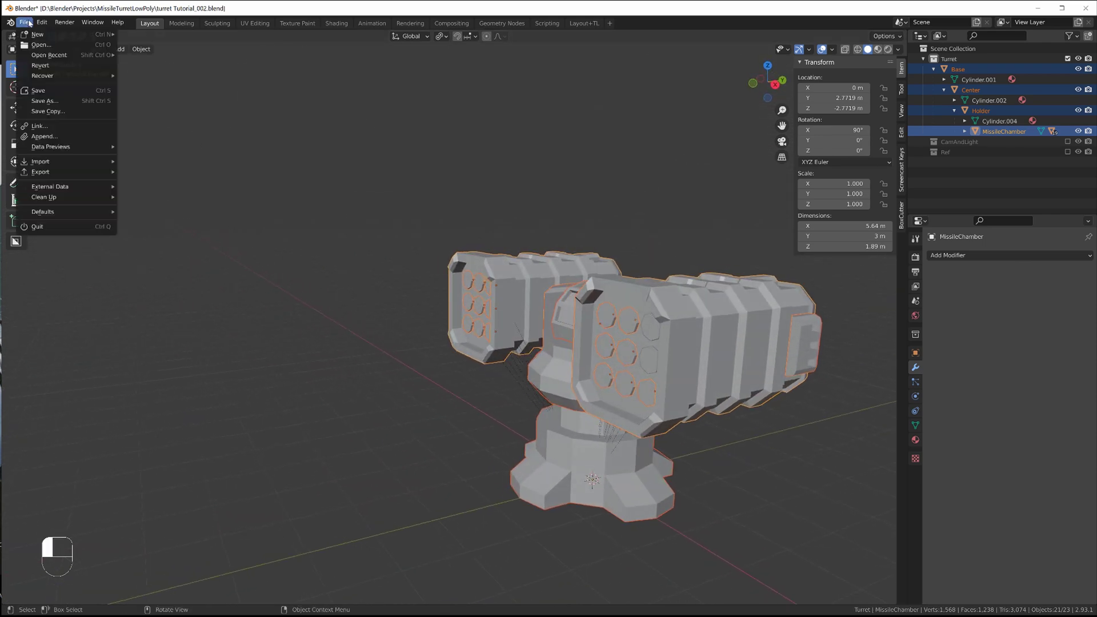
{"action": "mouse_move", "coordinate": [95, 178]}
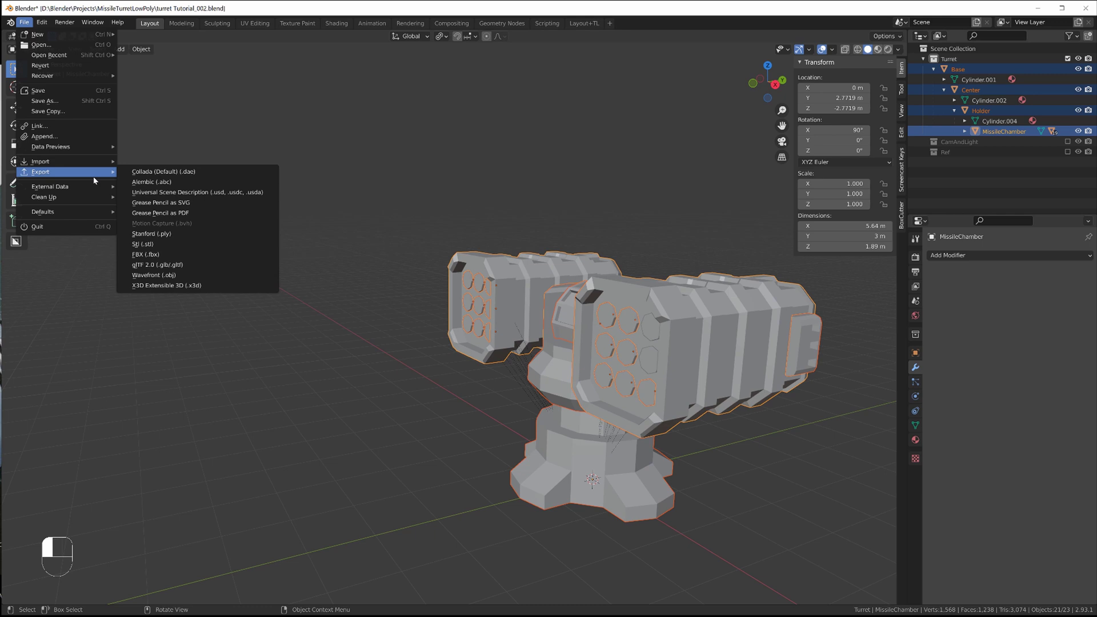
{"action": "left_click", "coordinate": [196, 255]}
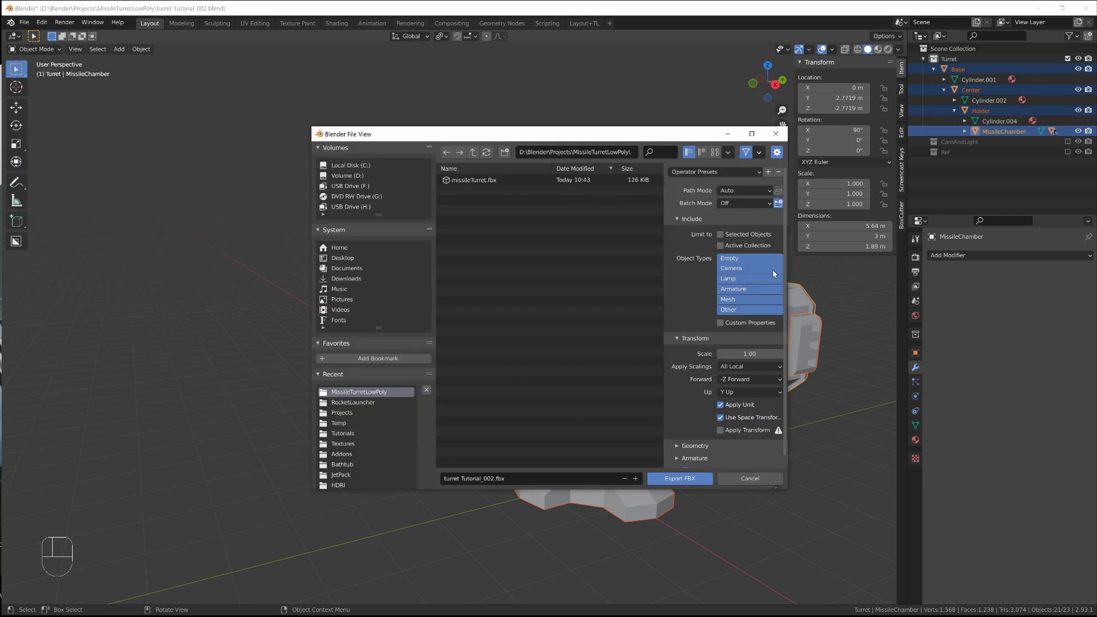
{"action": "left_click", "coordinate": [721, 235]}
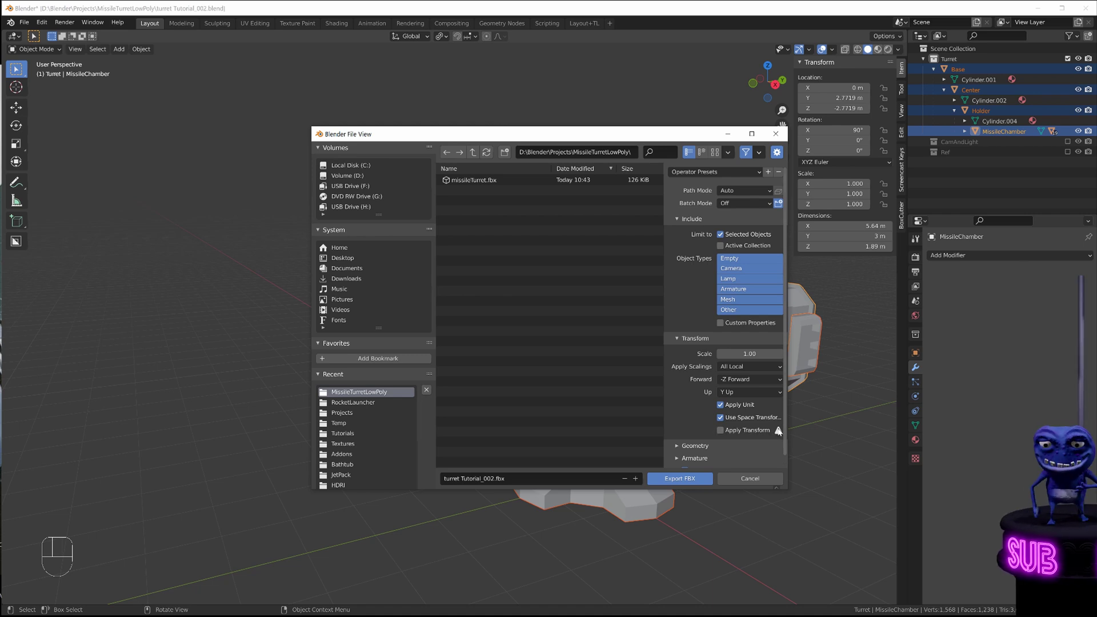
{"action": "left_click", "coordinate": [736, 367]}
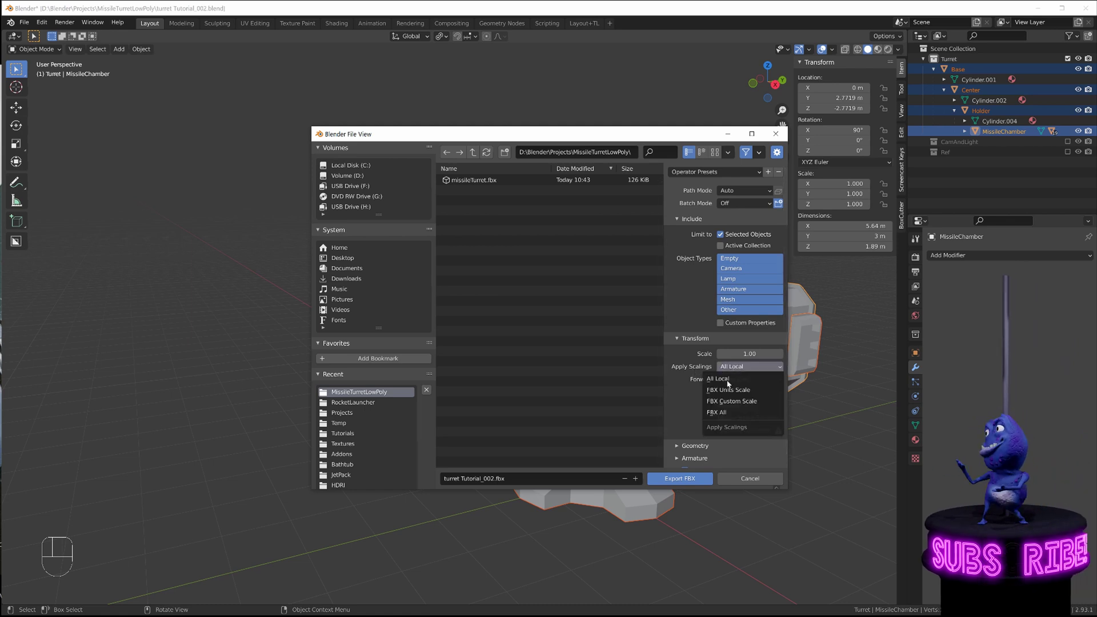
{"action": "left_click", "coordinate": [726, 391]}
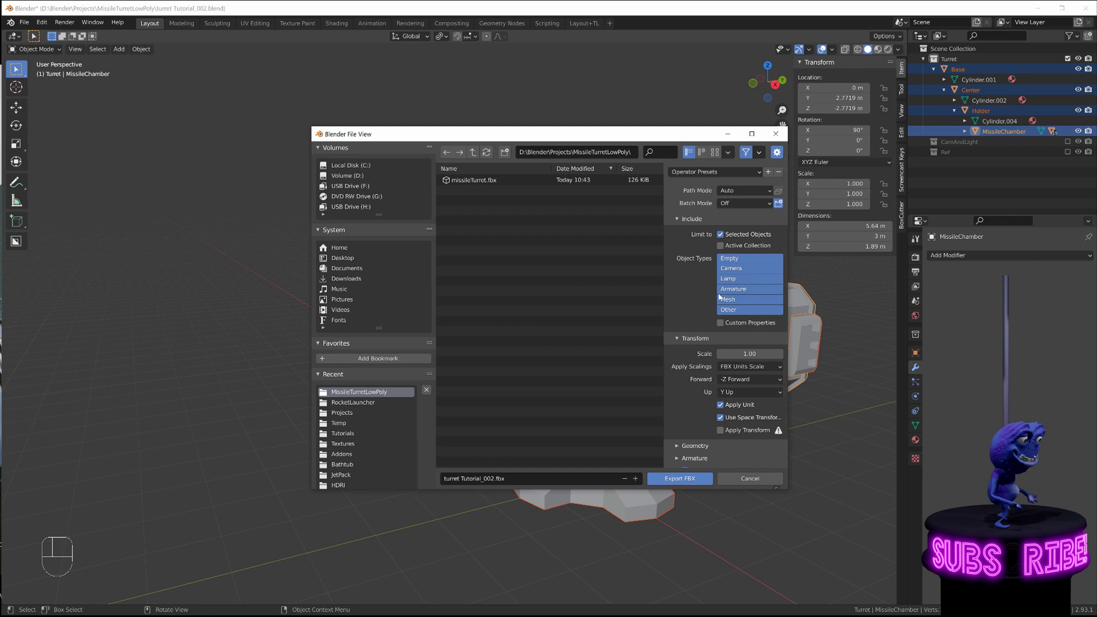
{"action": "scroll", "coordinate": [723, 412], "scroll_direction": "down", "scroll_amount": 1}
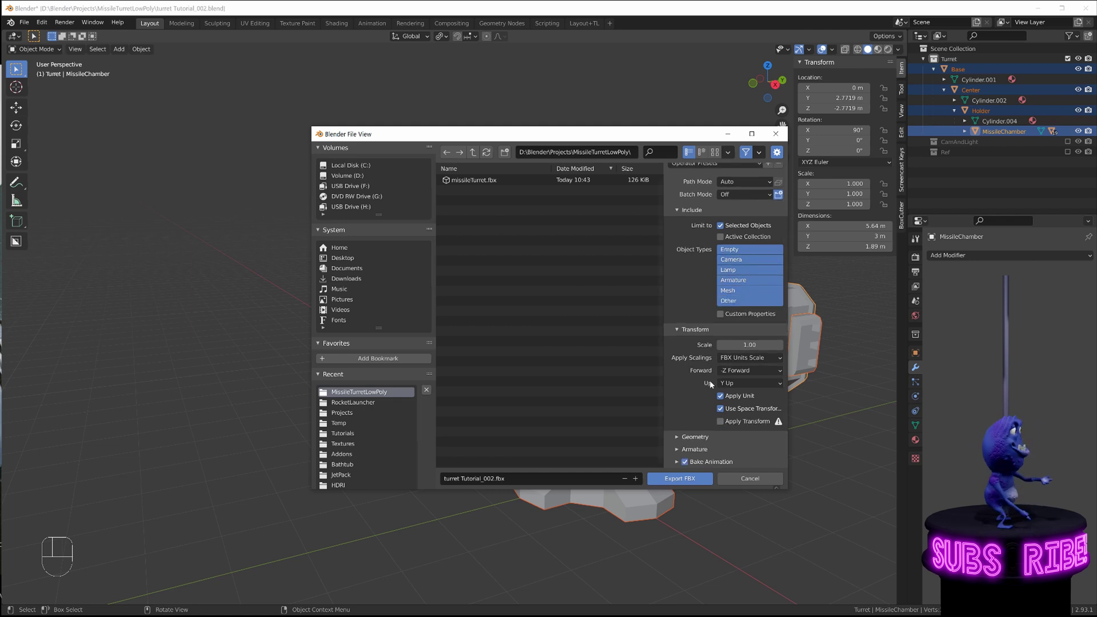
{"action": "left_click", "coordinate": [685, 462]}
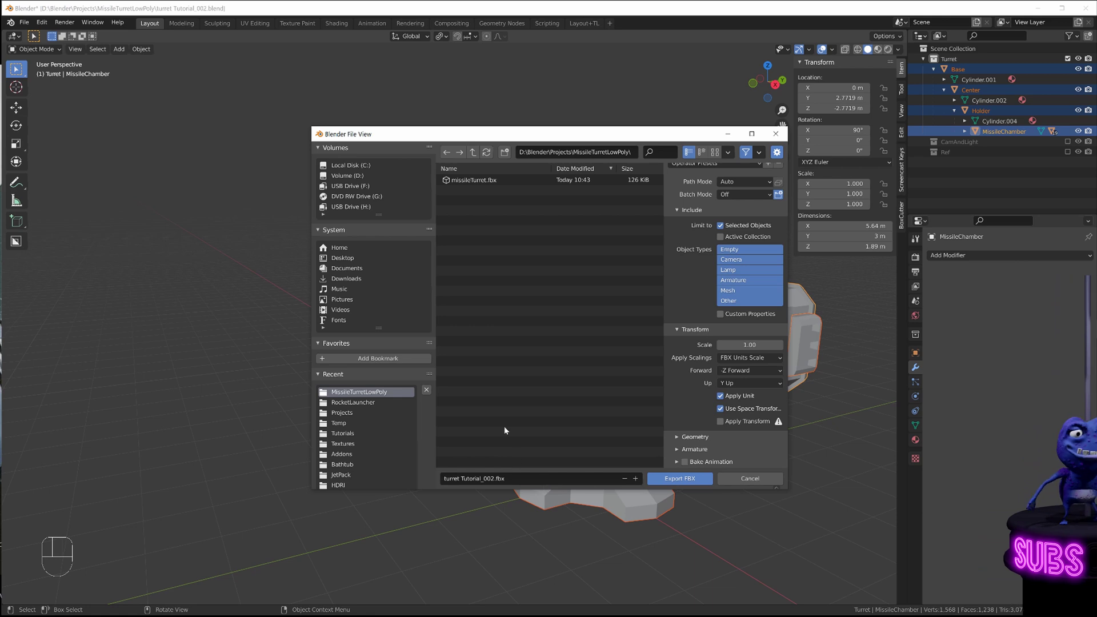
{"action": "left_click", "coordinate": [525, 479]}
{"action": "type", "text": "tu"}
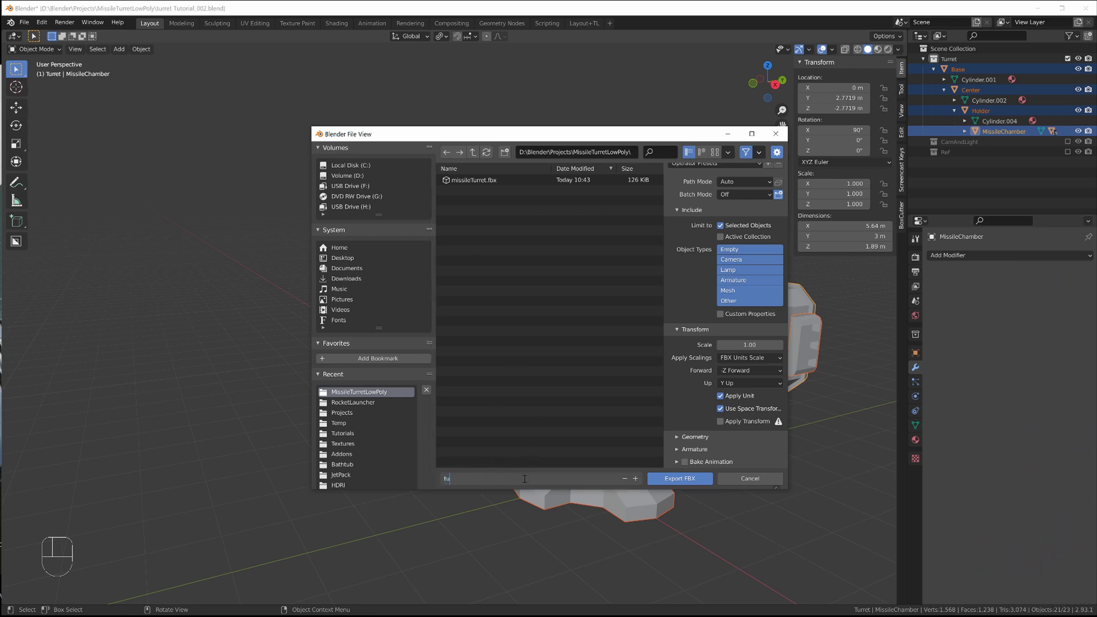
{"action": "type", "text": "rret.fbx"}
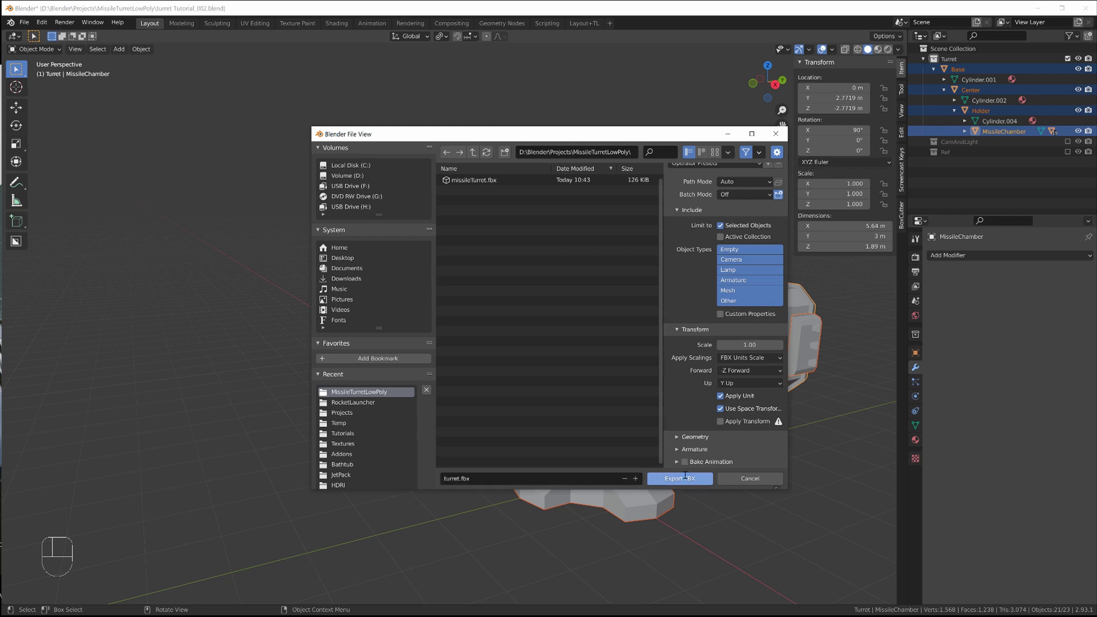
{"action": "left_click", "coordinate": [683, 479]}
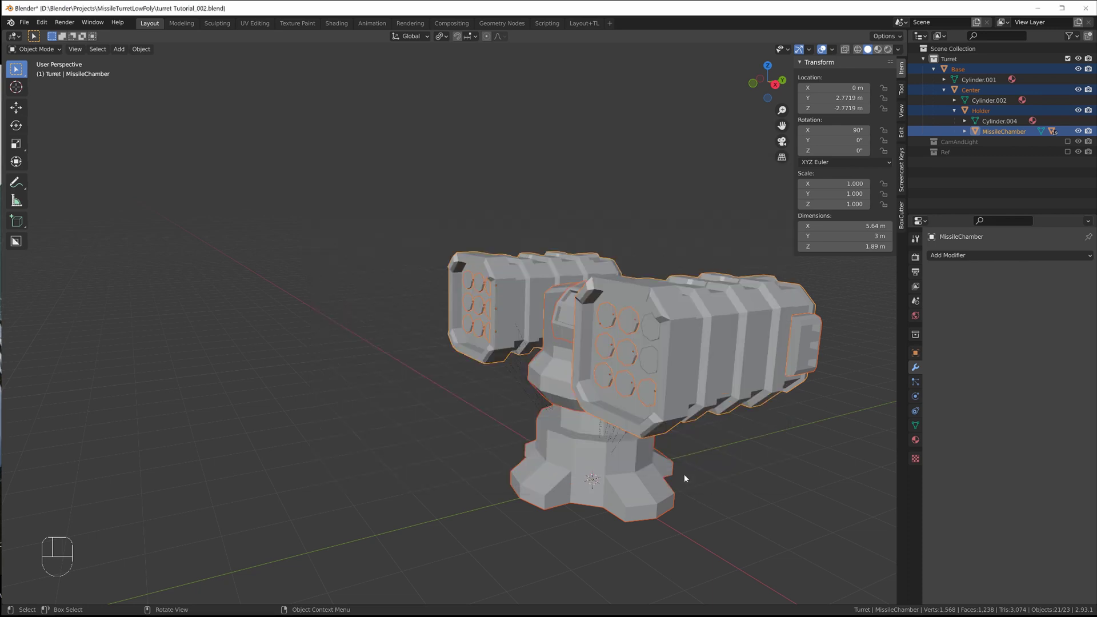